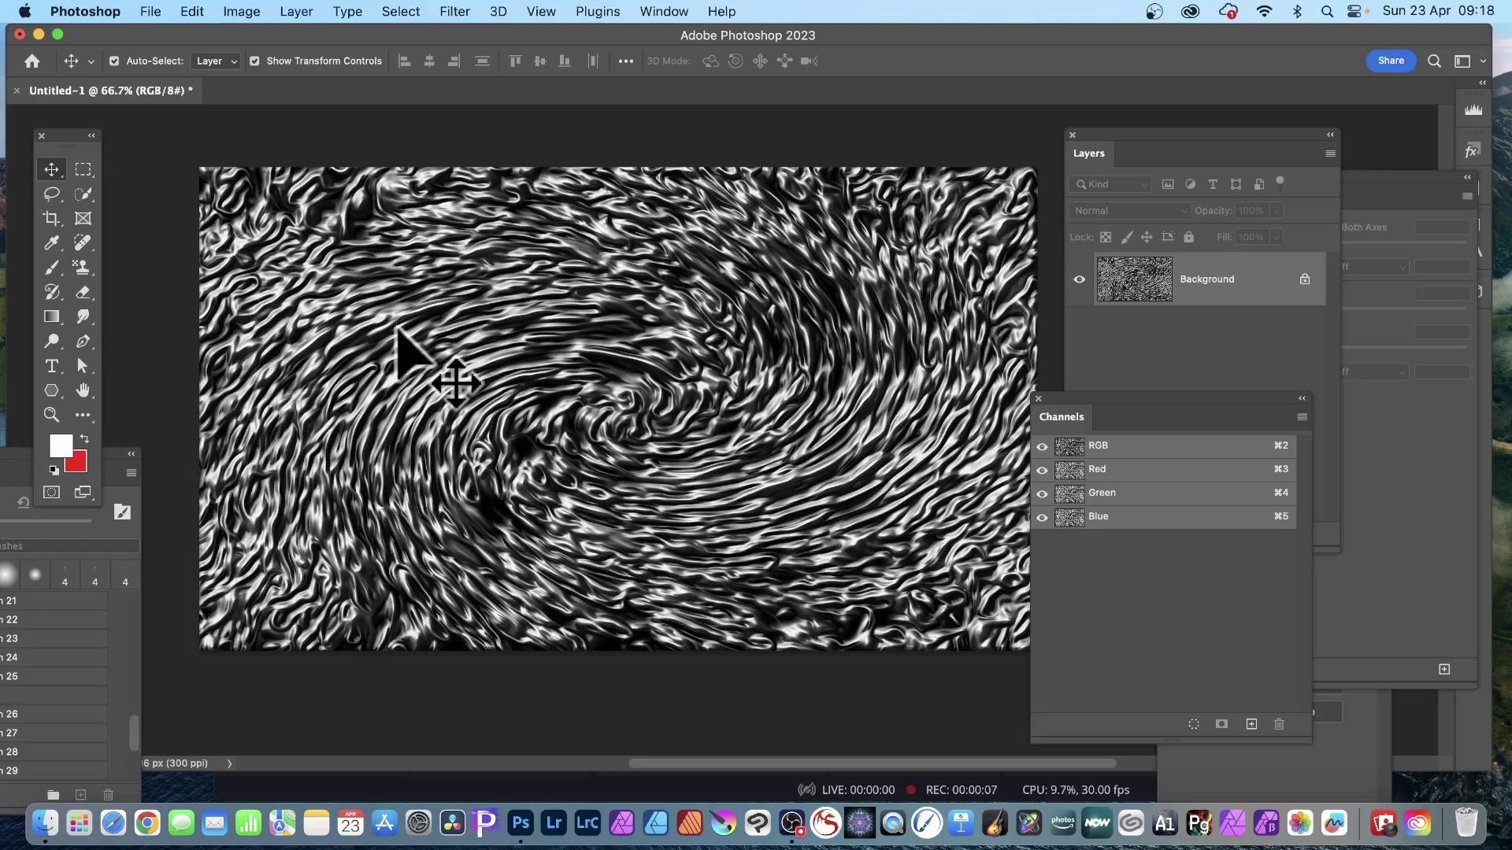
- Fill the Background layer with solid black at 100% opacity, covering the old texture
click(193, 11)
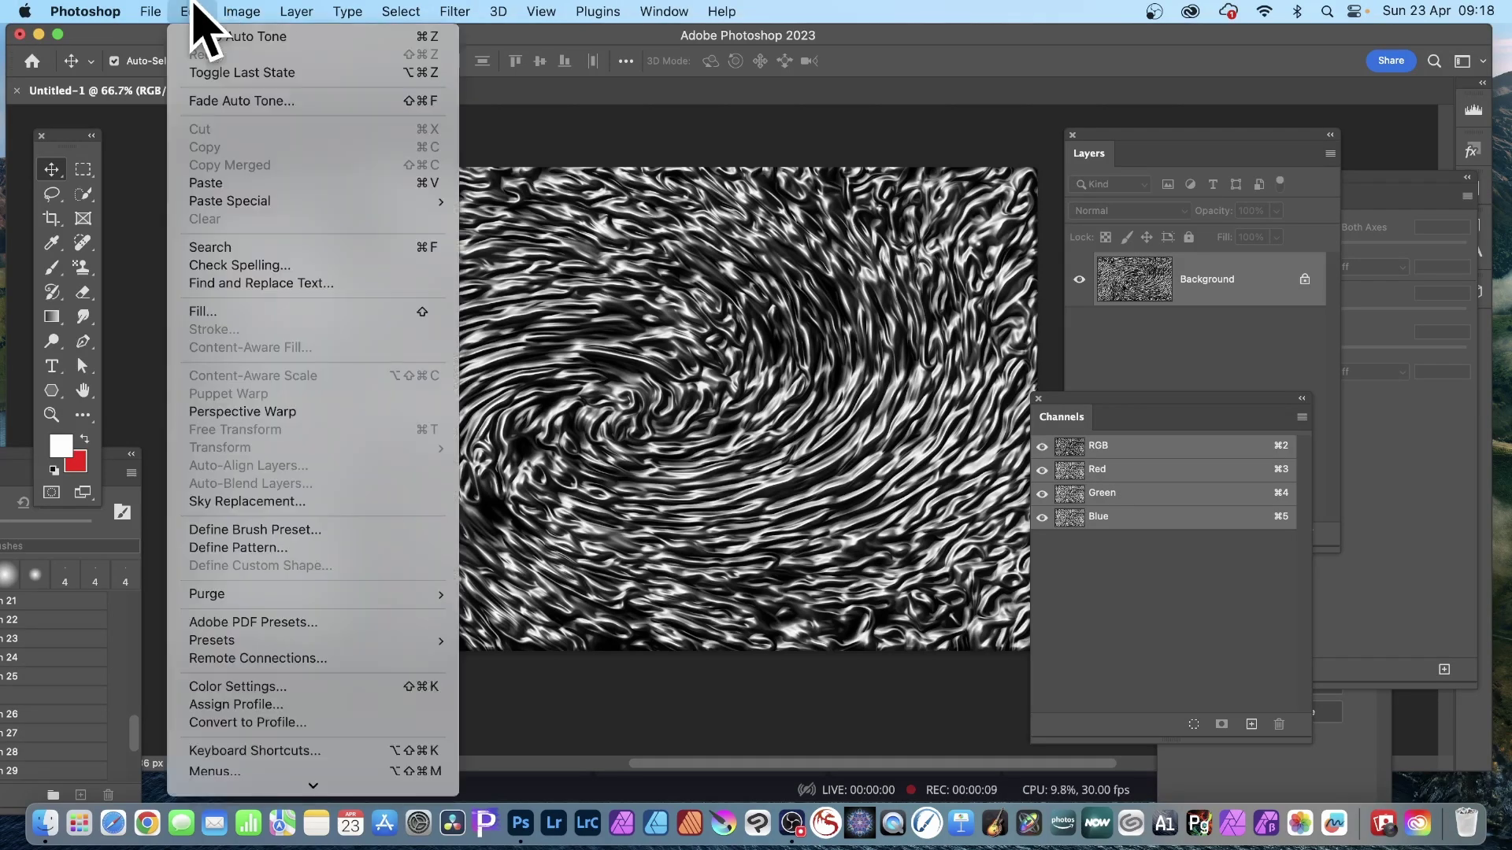
click(215, 315)
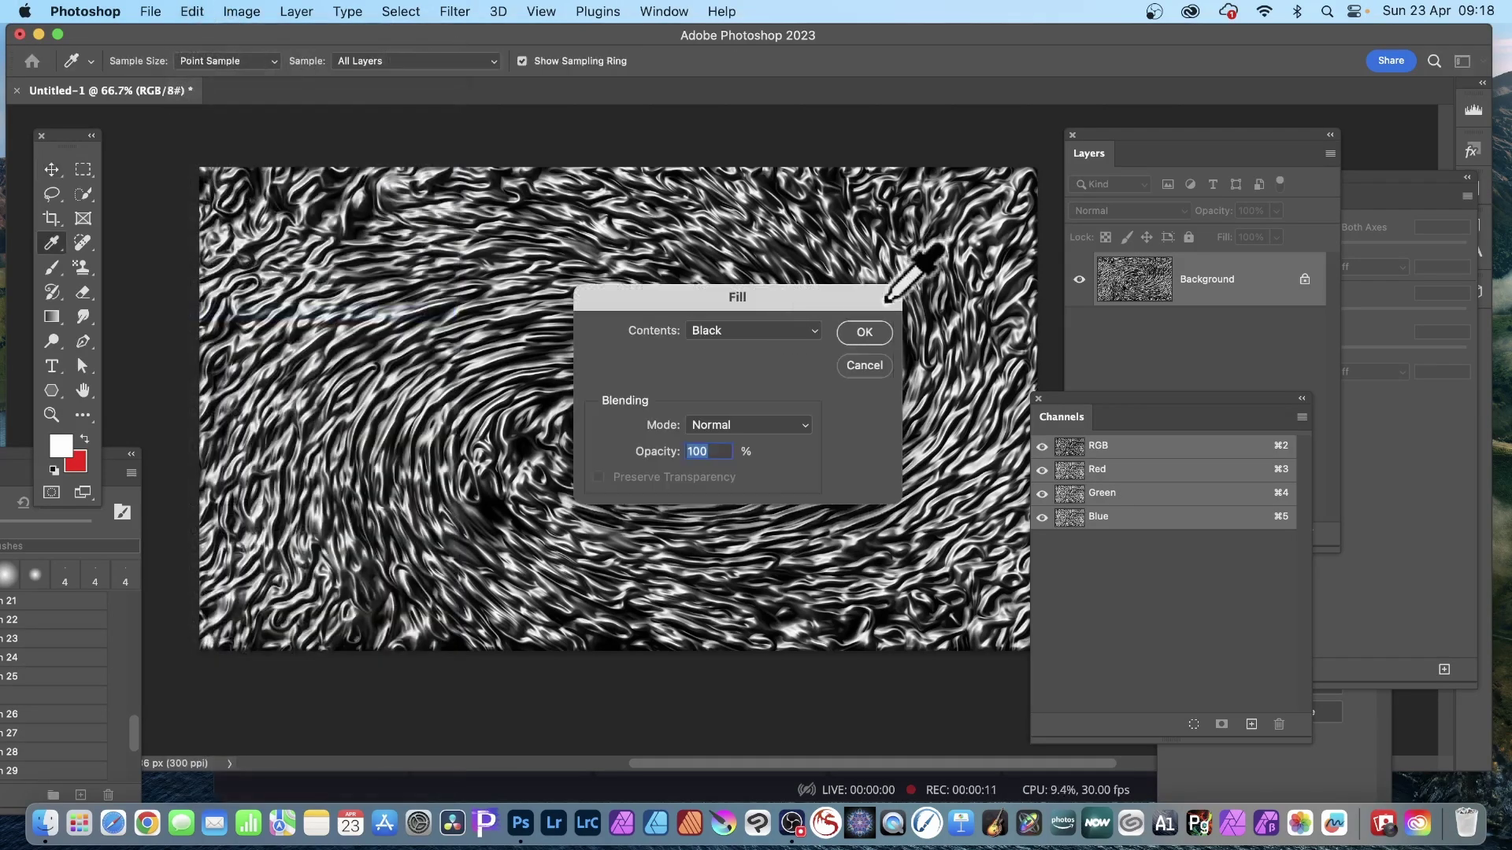
click(862, 333)
key(v)
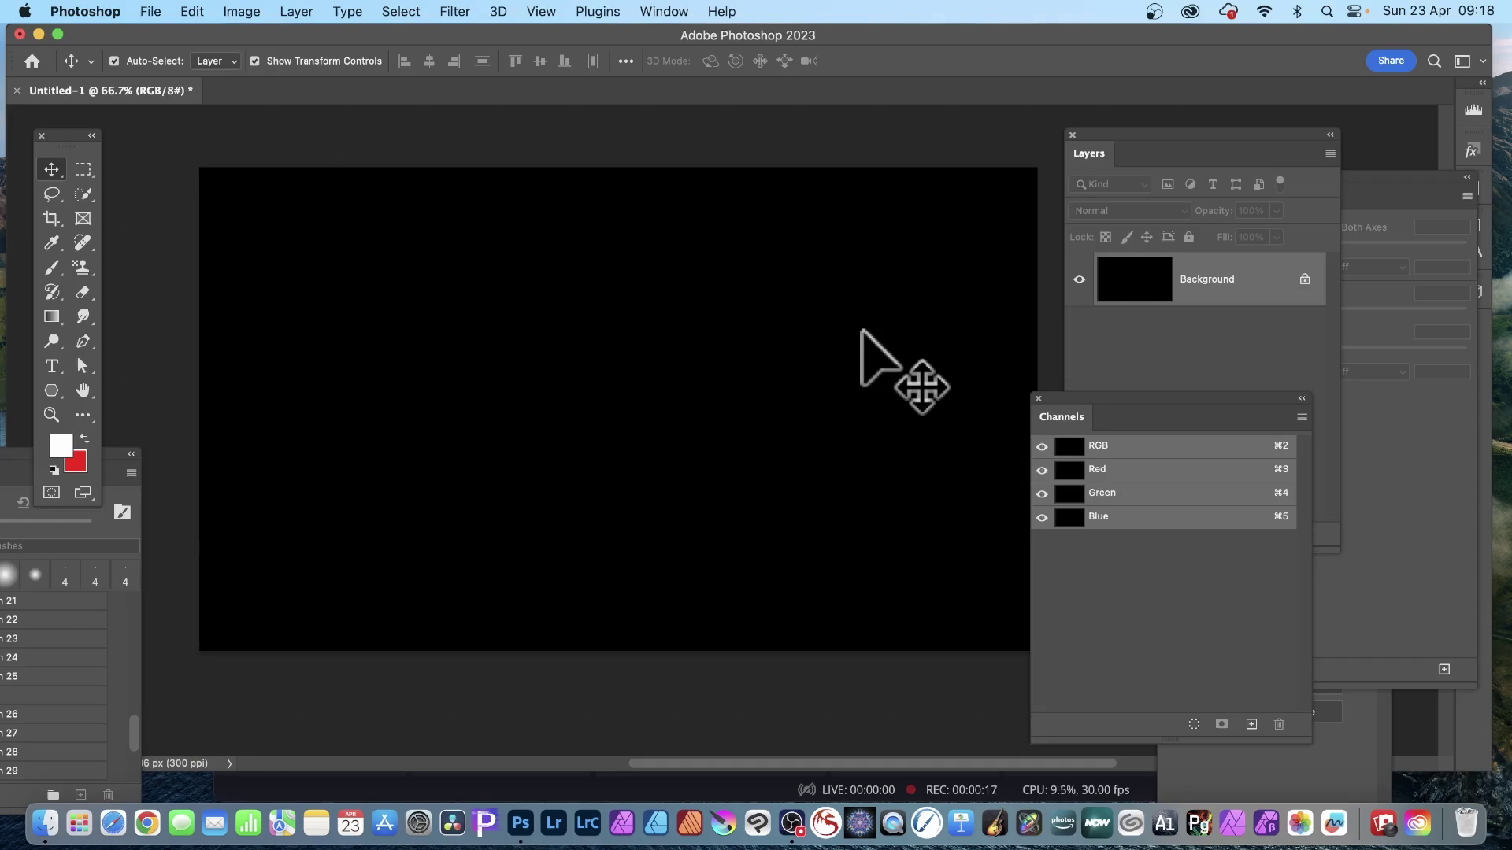
- Pick the standard Brush tool and add an empty Layer 1 above the black Background
click(52, 268)
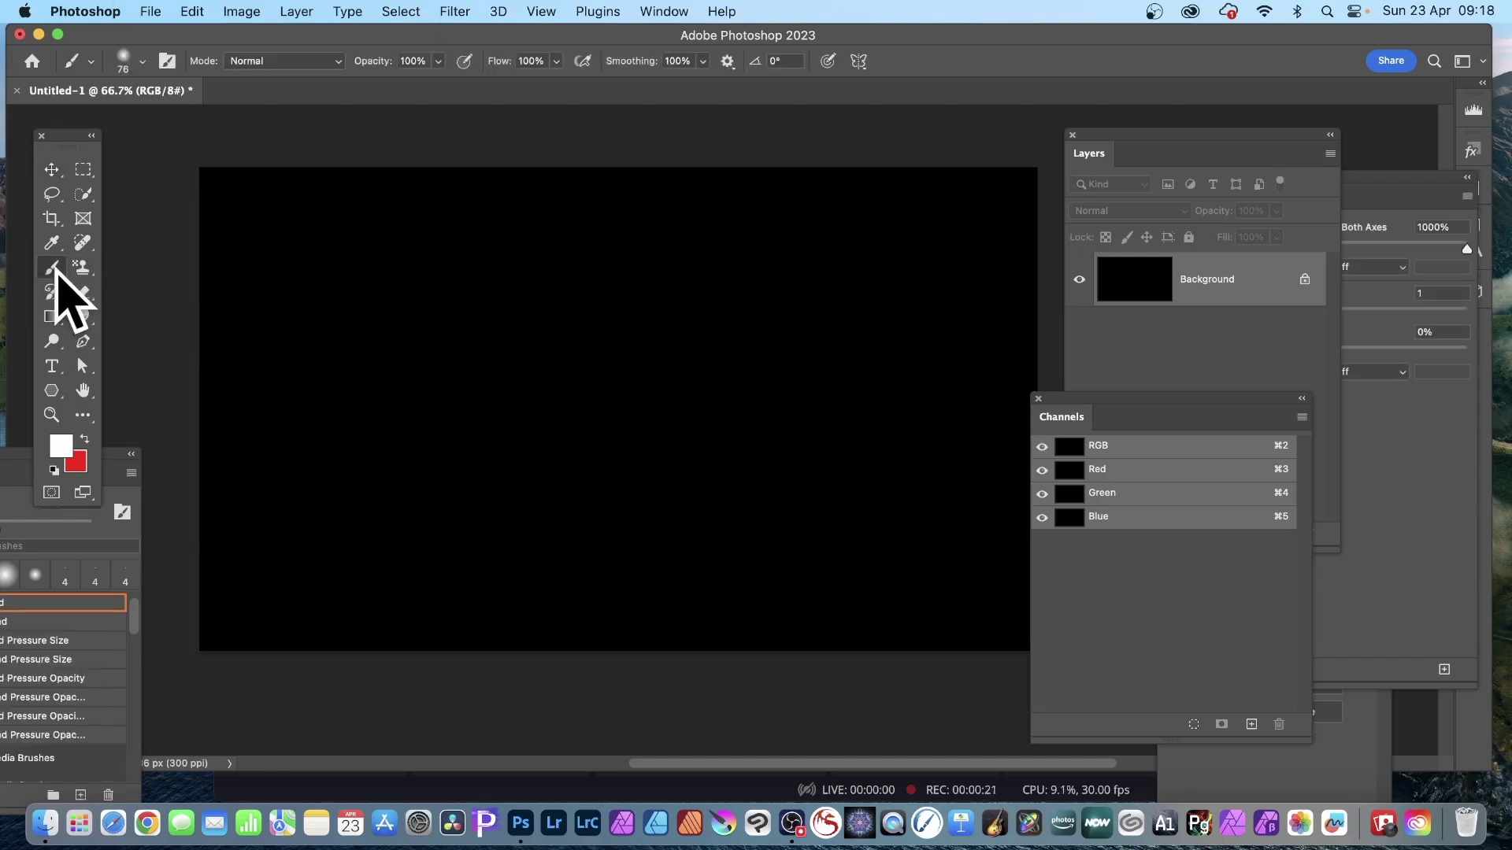
click(126, 265)
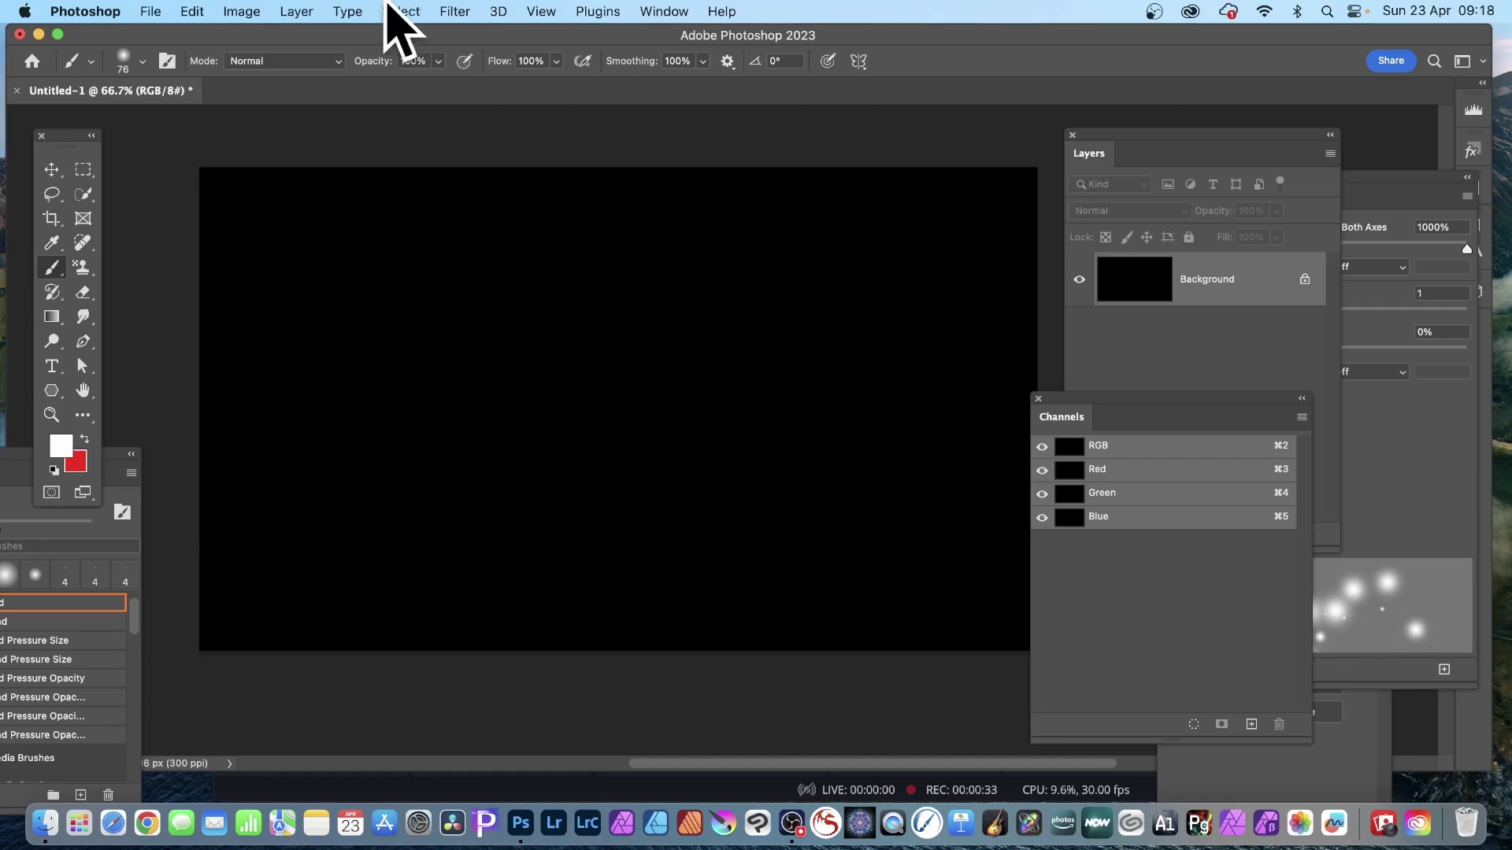
click(307, 12)
mouse_move(316, 38)
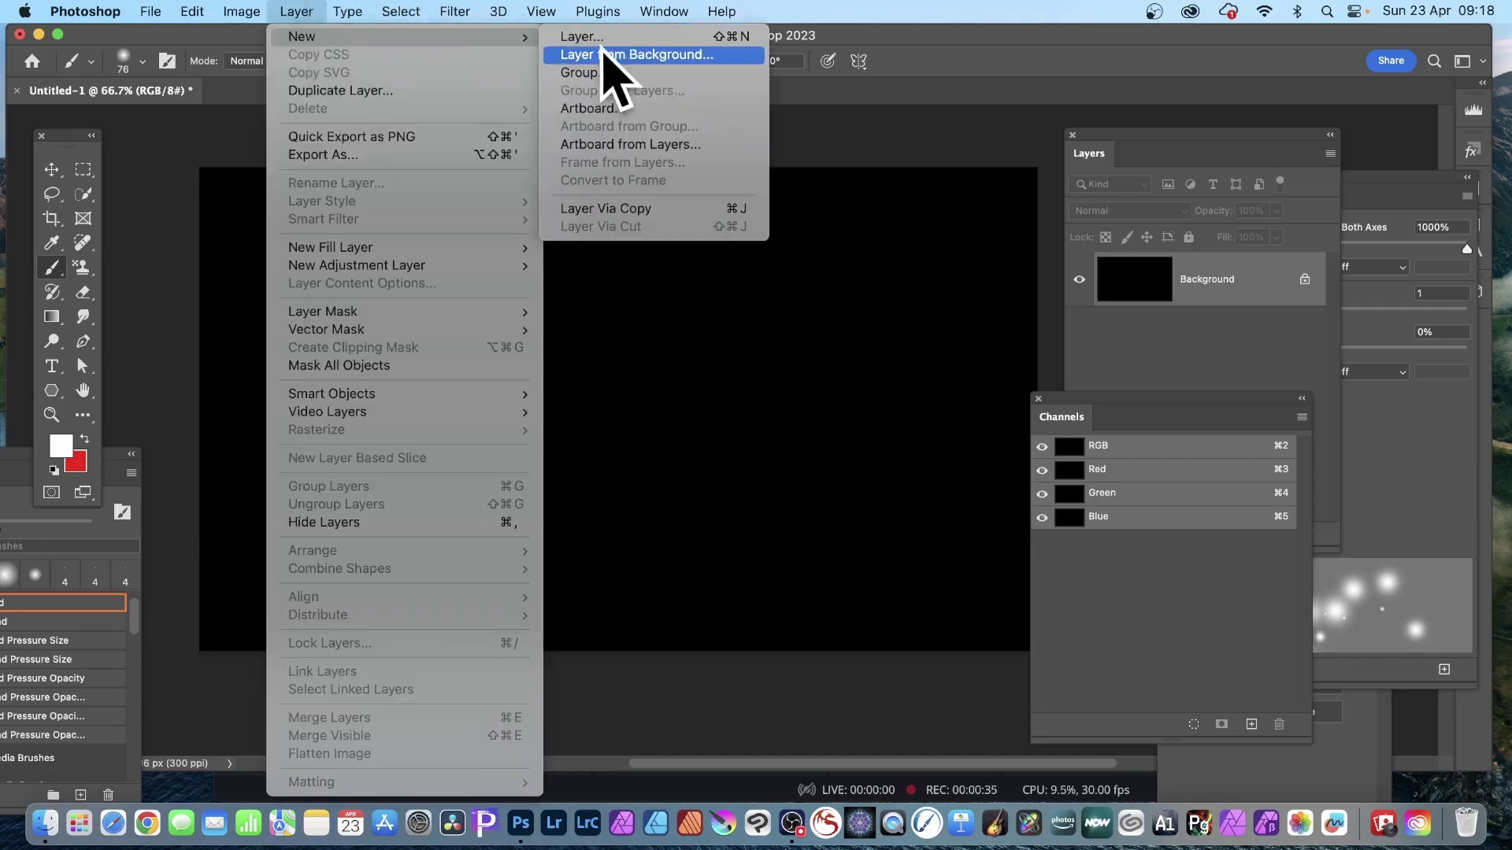
click(606, 37)
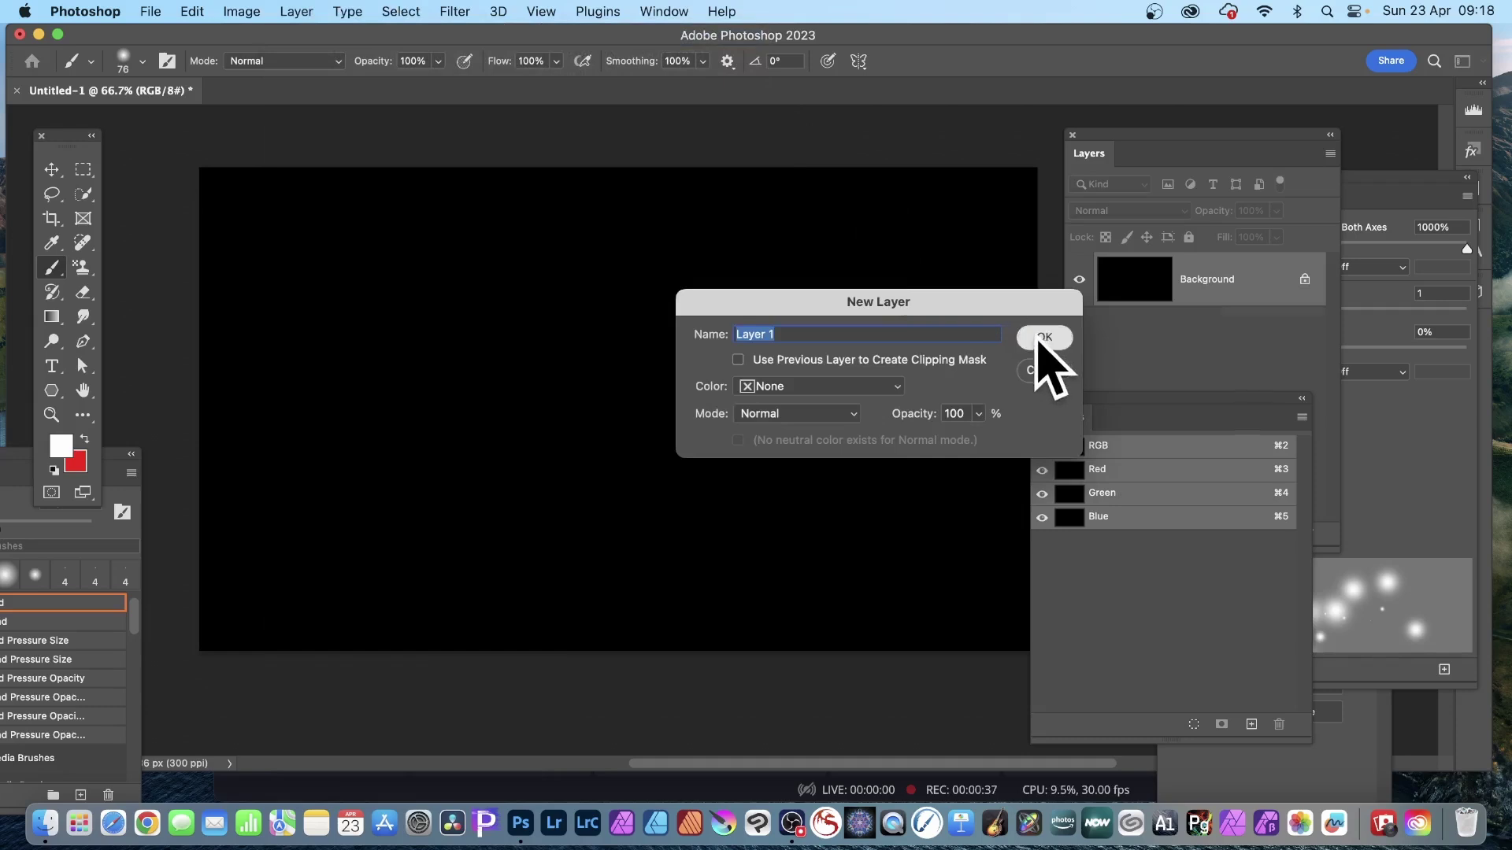
click(1039, 337)
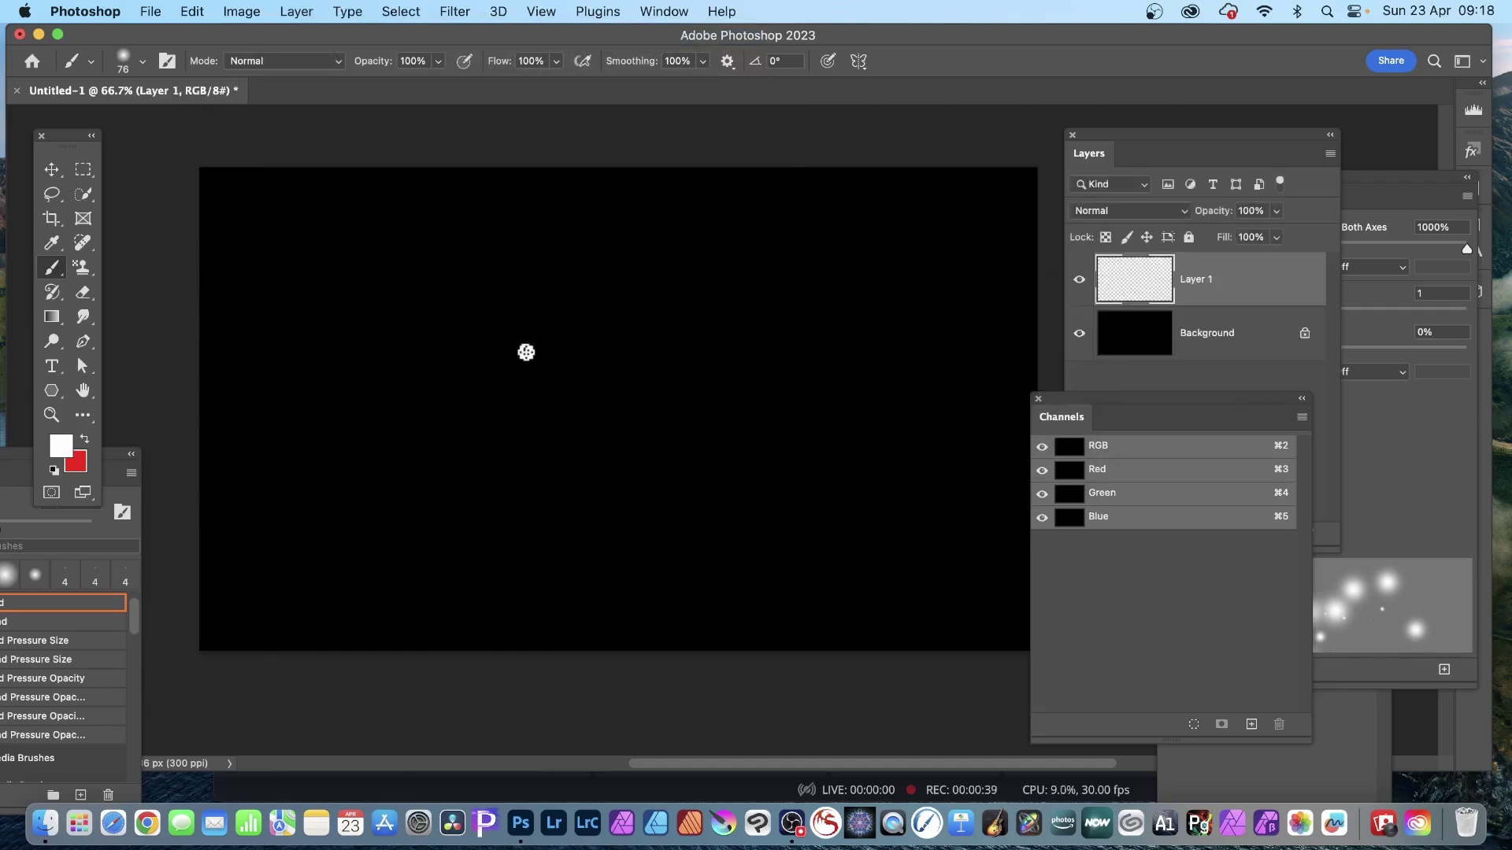
- Paint a first patch of scattered white dots and review the Shape Dynamics and Scattering brush settings
mouse_move(541, 269)
mouse_down()
mouse_move(719, 277)
mouse_move(926, 213)
mouse_move(384, 351)
mouse_move(378, 253)
mouse_move(937, 162)
mouse_move(972, 564)
mouse_move(374, 557)
mouse_move(316, 426)
mouse_move(357, 267)
mouse_move(641, 361)
mouse_move(395, 388)
mouse_move(465, 330)
mouse_up()
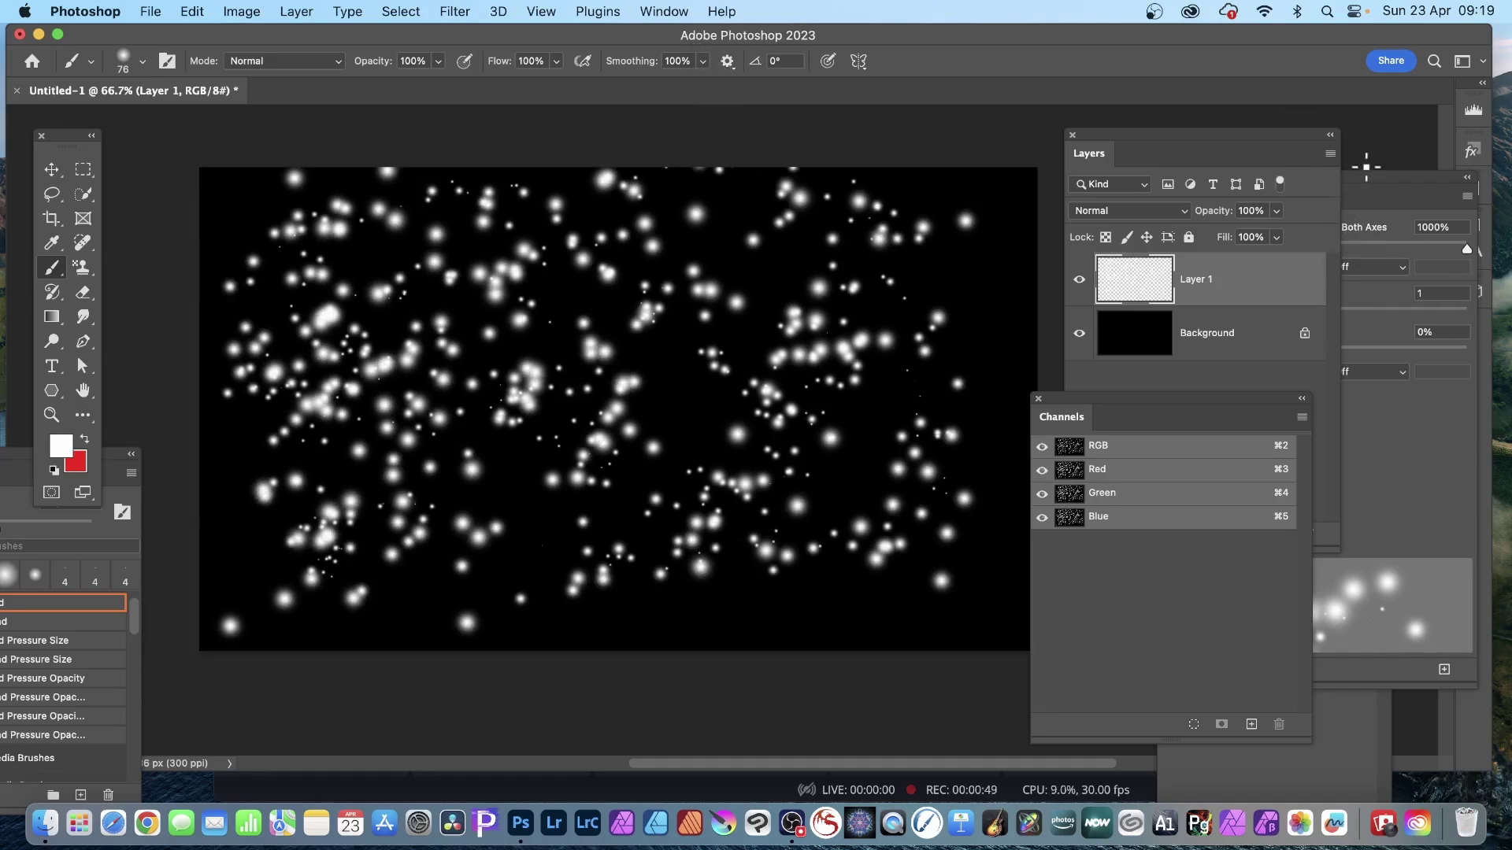
click(1397, 192)
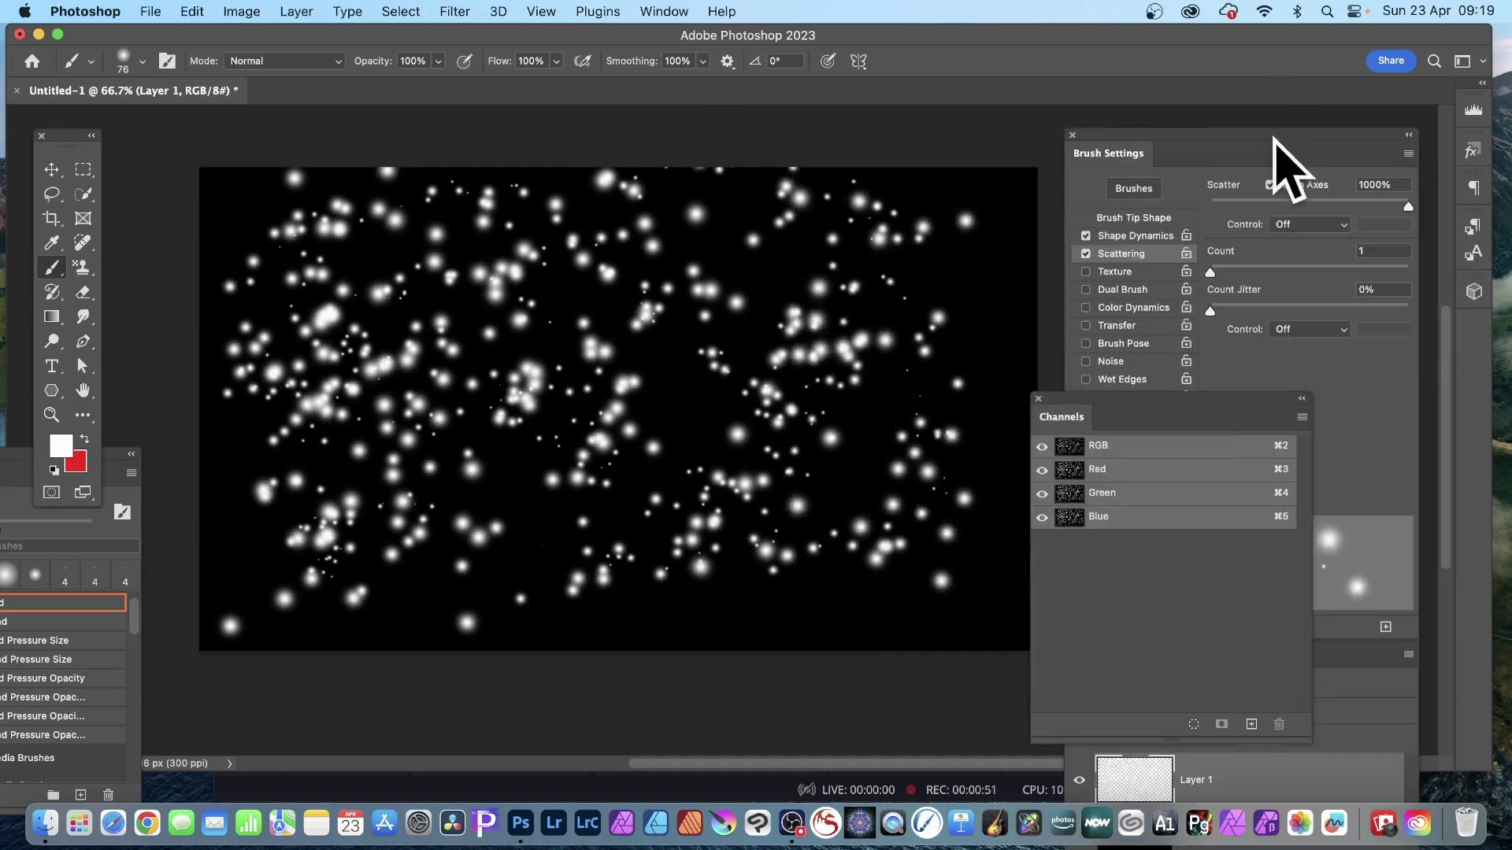
drag(1145, 154, 945, 158)
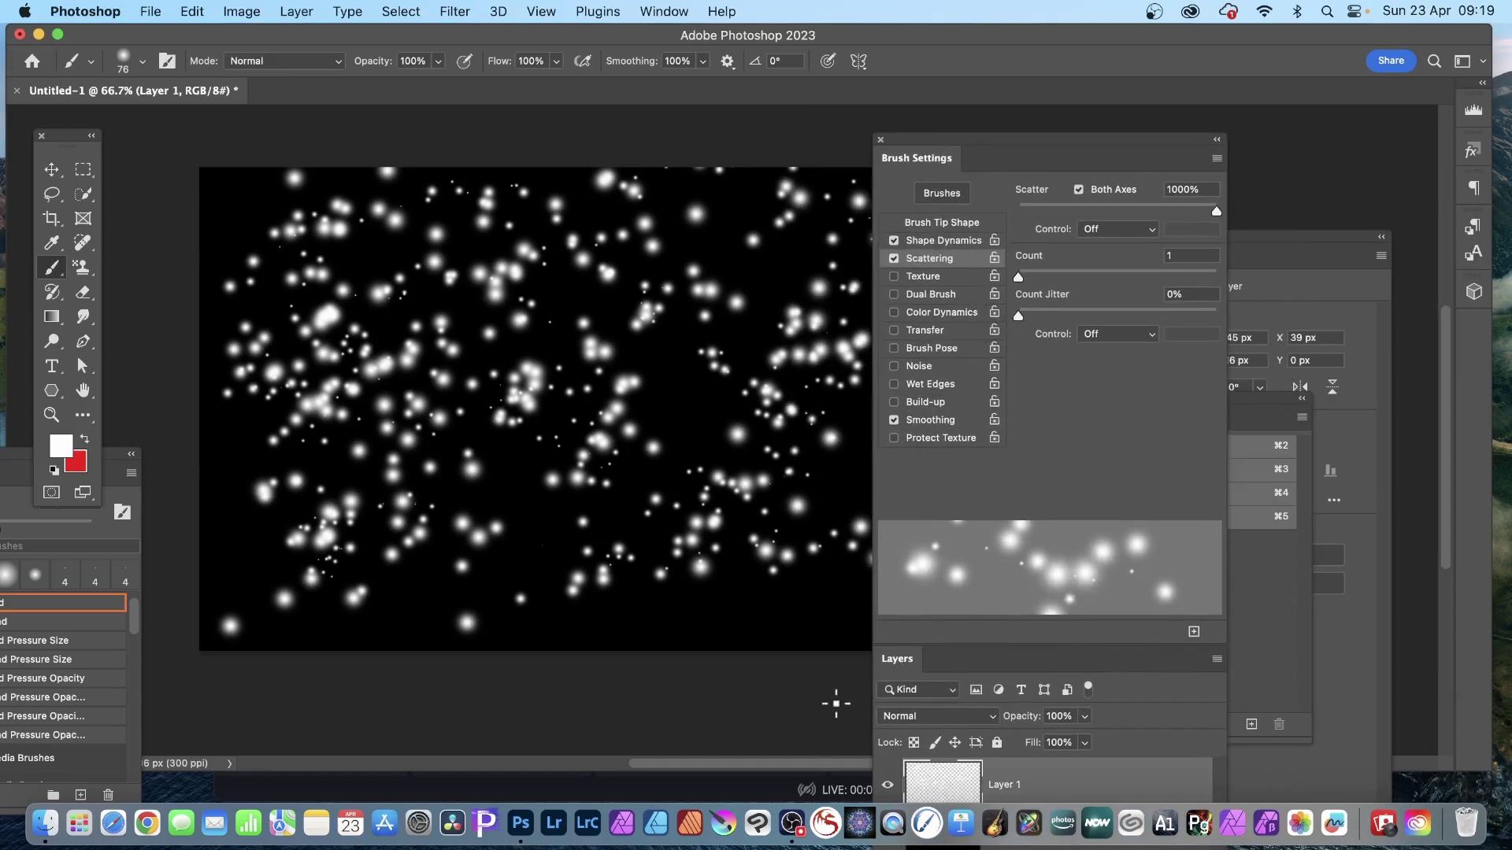
mouse_move(901, 658)
mouse_down()
mouse_move(1316, 323)
mouse_move(1266, 312)
mouse_up()
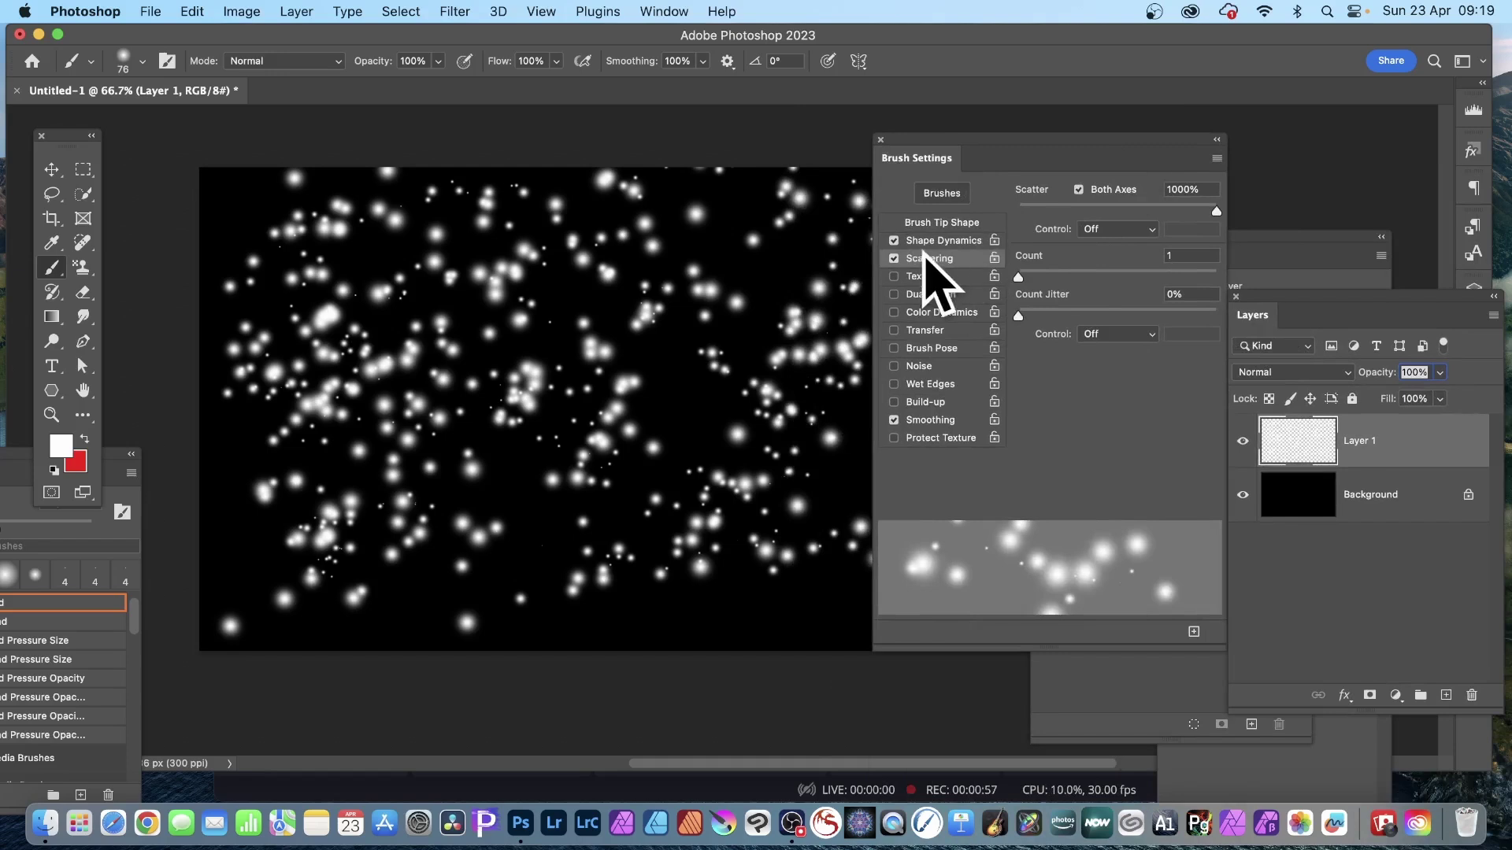
click(927, 241)
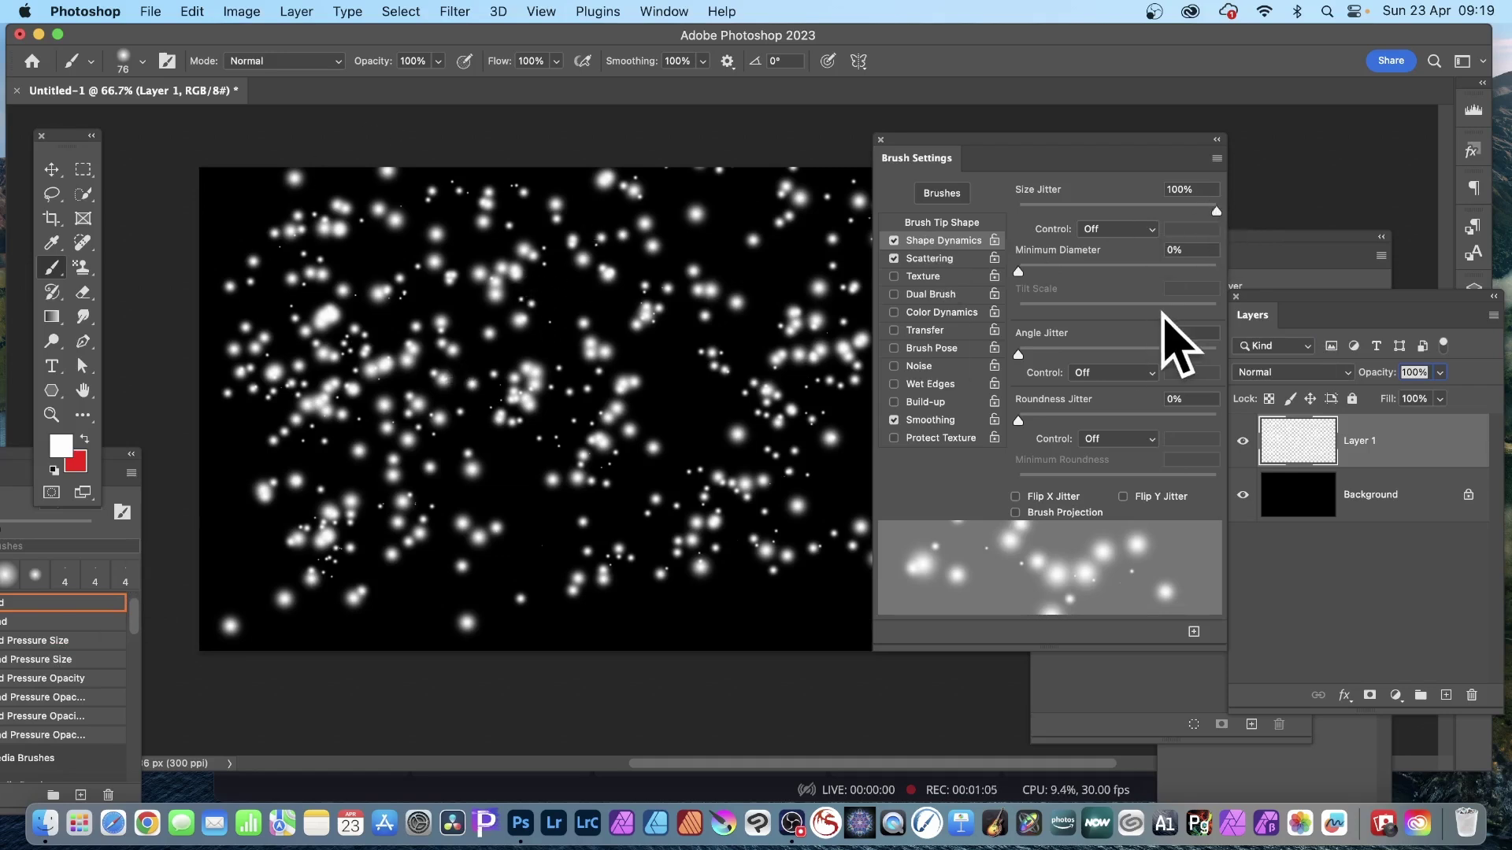
click(920, 253)
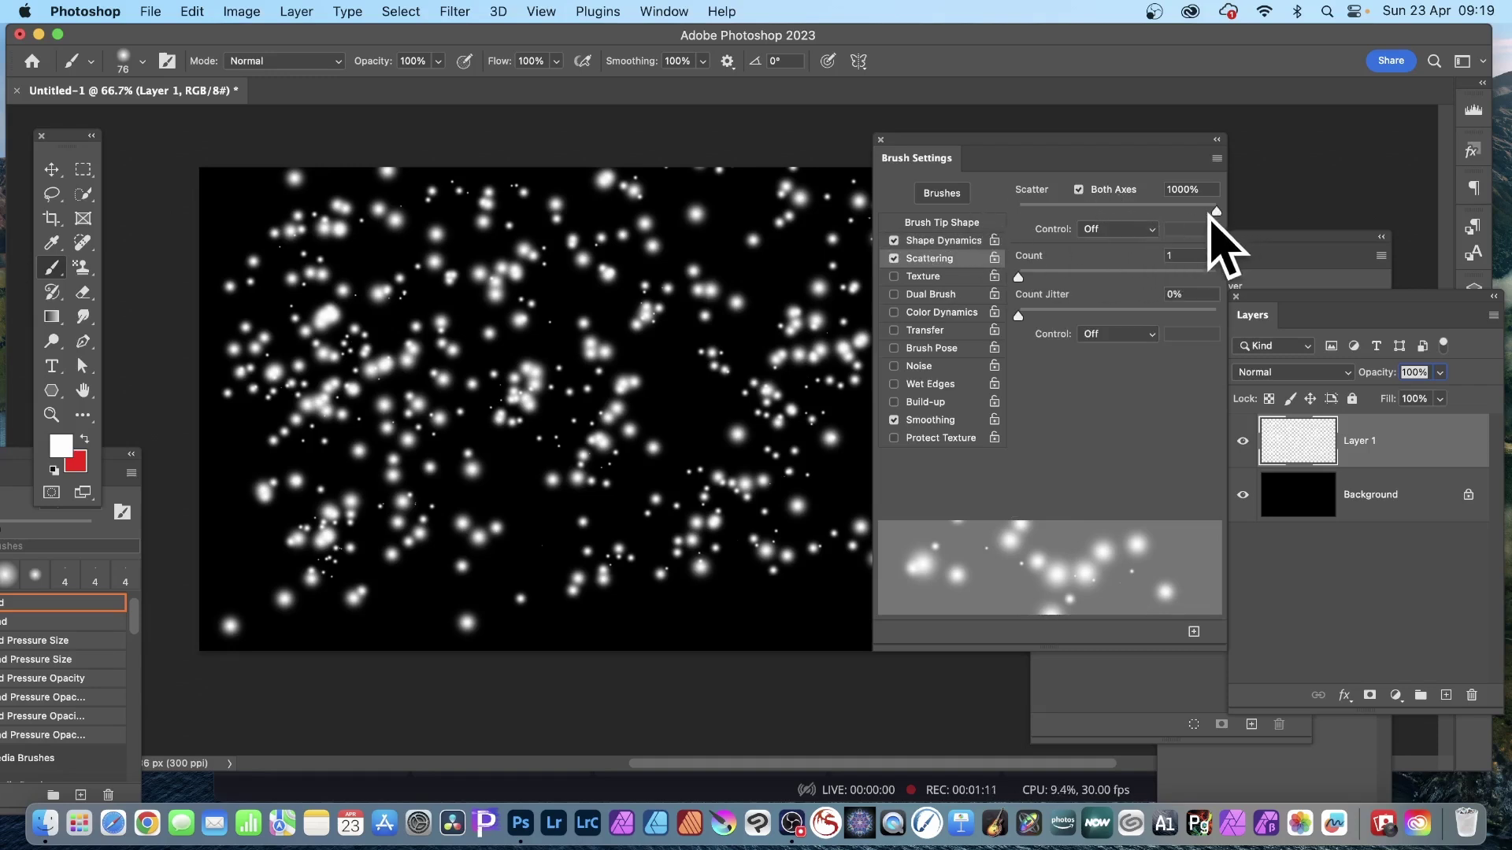
- Paint more scattered white dots over the top, left and right areas of the canvas
drag(764, 177, 795, 472)
mouse_move(446, 596)
mouse_down()
mouse_move(230, 423)
mouse_move(177, 358)
mouse_move(179, 191)
mouse_move(385, 242)
mouse_move(483, 171)
mouse_move(766, 197)
mouse_move(733, 294)
mouse_move(731, 484)
mouse_move(856, 637)
mouse_move(760, 641)
mouse_move(718, 597)
mouse_move(550, 614)
mouse_move(600, 603)
mouse_move(695, 414)
mouse_move(675, 162)
mouse_move(760, 184)
mouse_move(921, 546)
mouse_move(838, 417)
mouse_move(864, 277)
mouse_up()
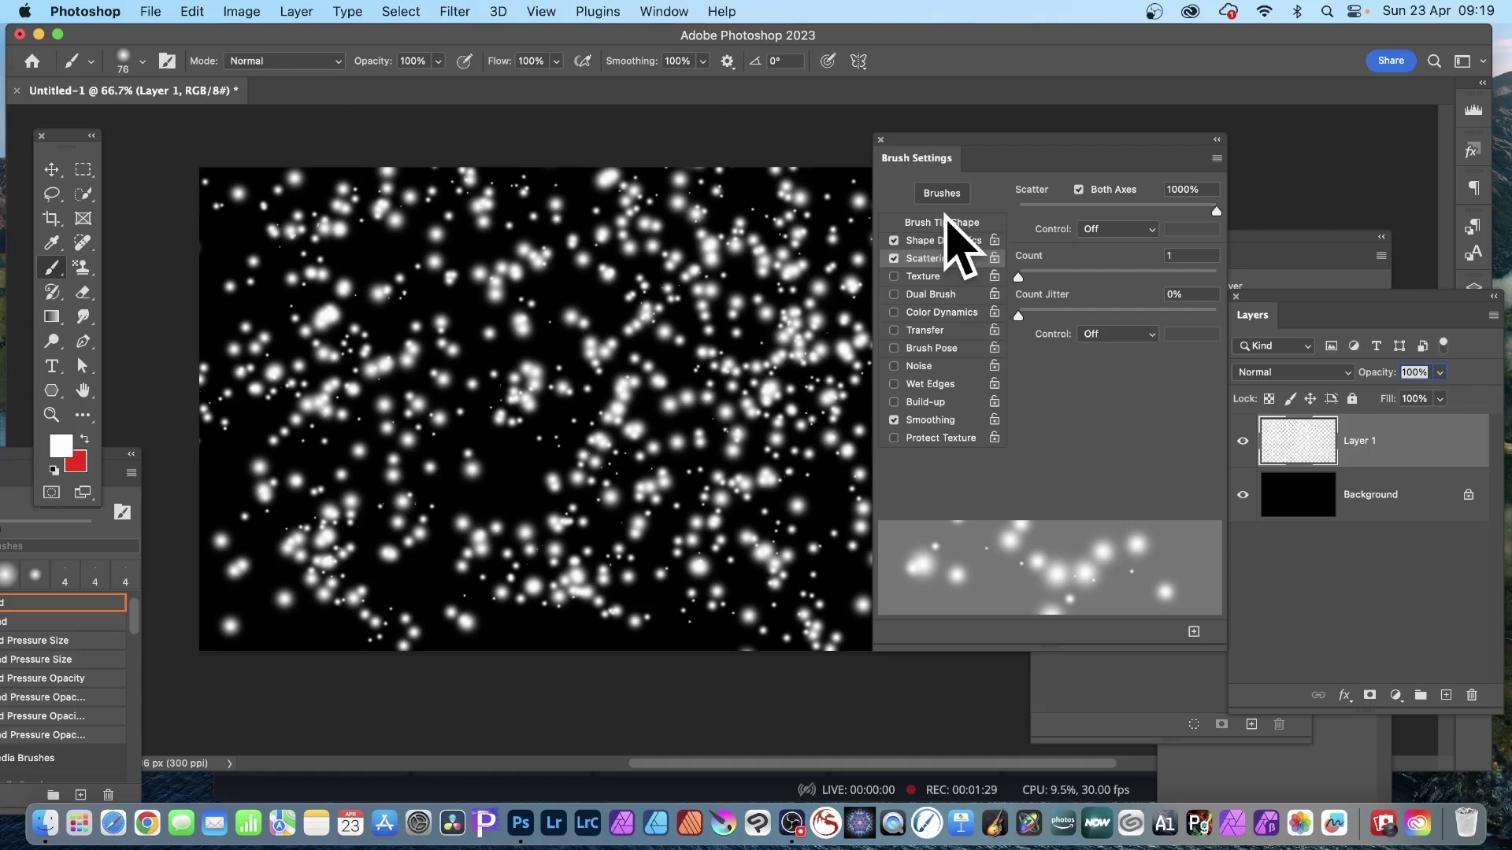
drag(918, 148, 1135, 148)
mouse_move(984, 193)
mouse_down()
mouse_move(1048, 478)
mouse_move(898, 425)
mouse_move(873, 450)
mouse_move(926, 473)
mouse_move(906, 516)
mouse_move(994, 613)
mouse_move(905, 564)
mouse_move(895, 628)
mouse_up()
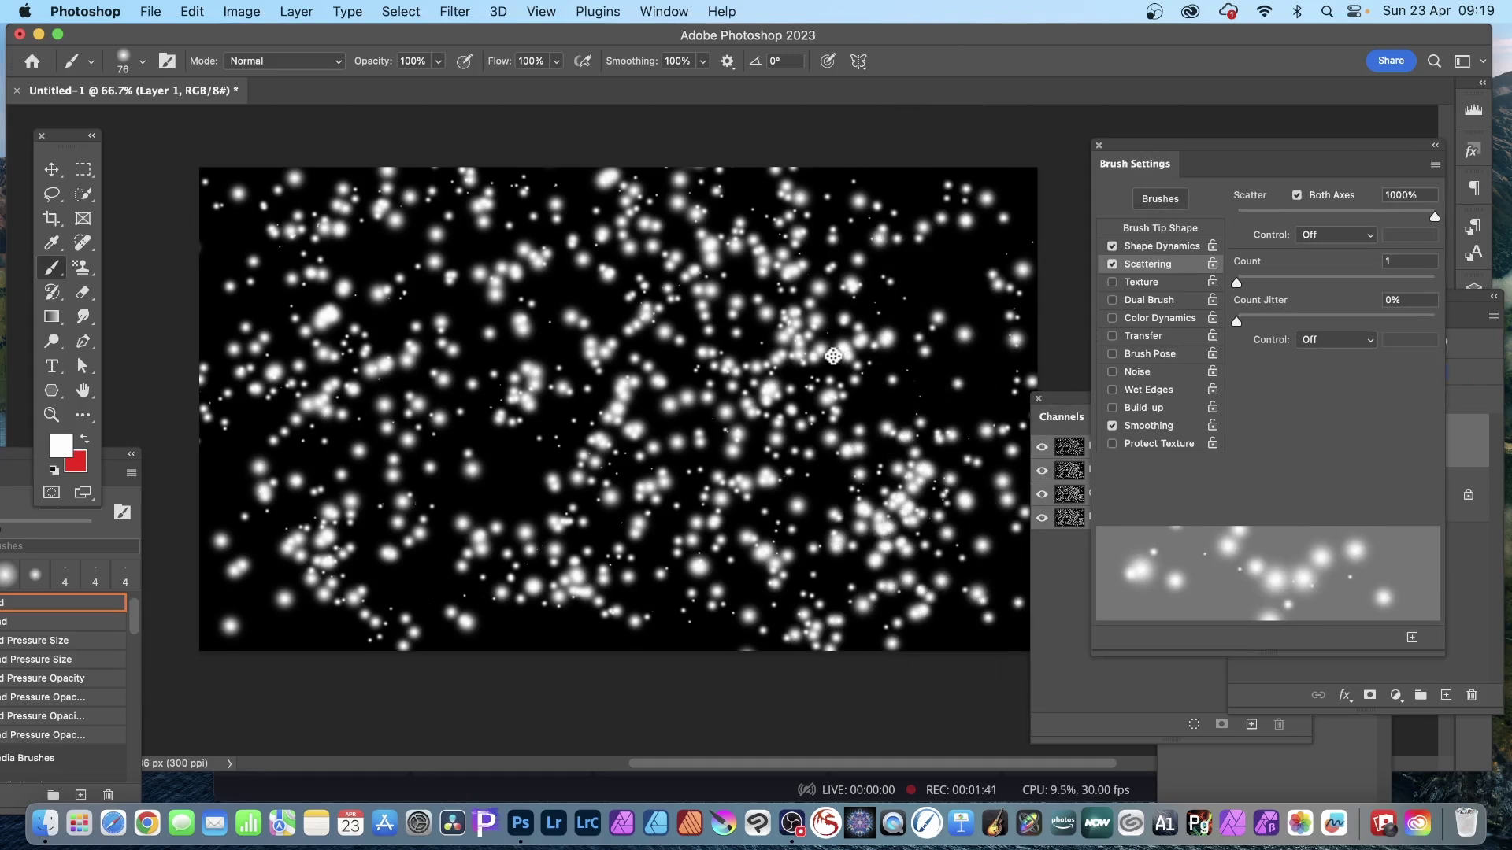
- Switch to the Art History Brush and shrink its tip to about 4 px
click(52, 291)
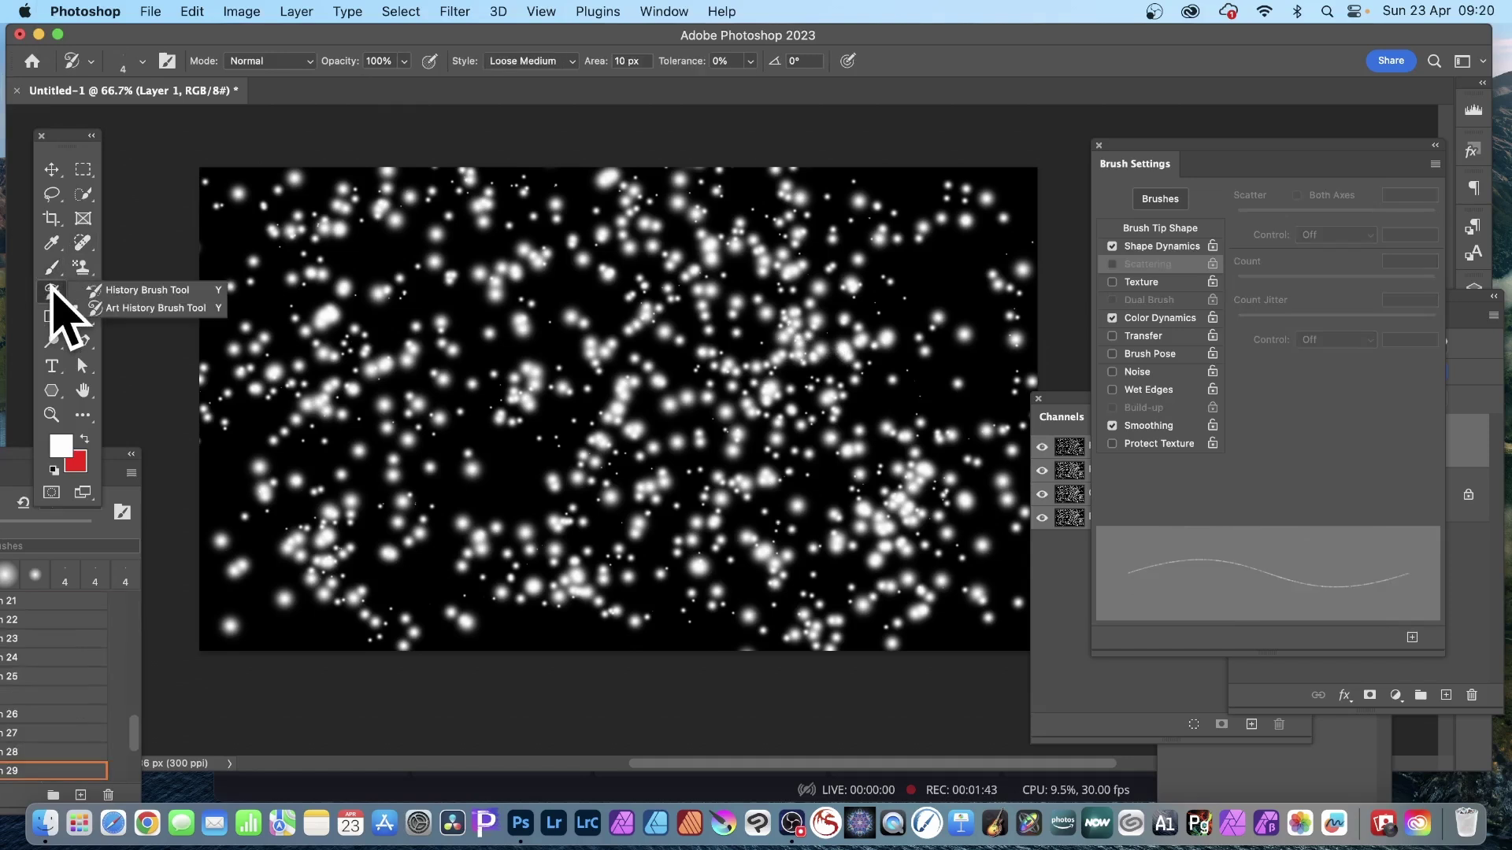
click(163, 310)
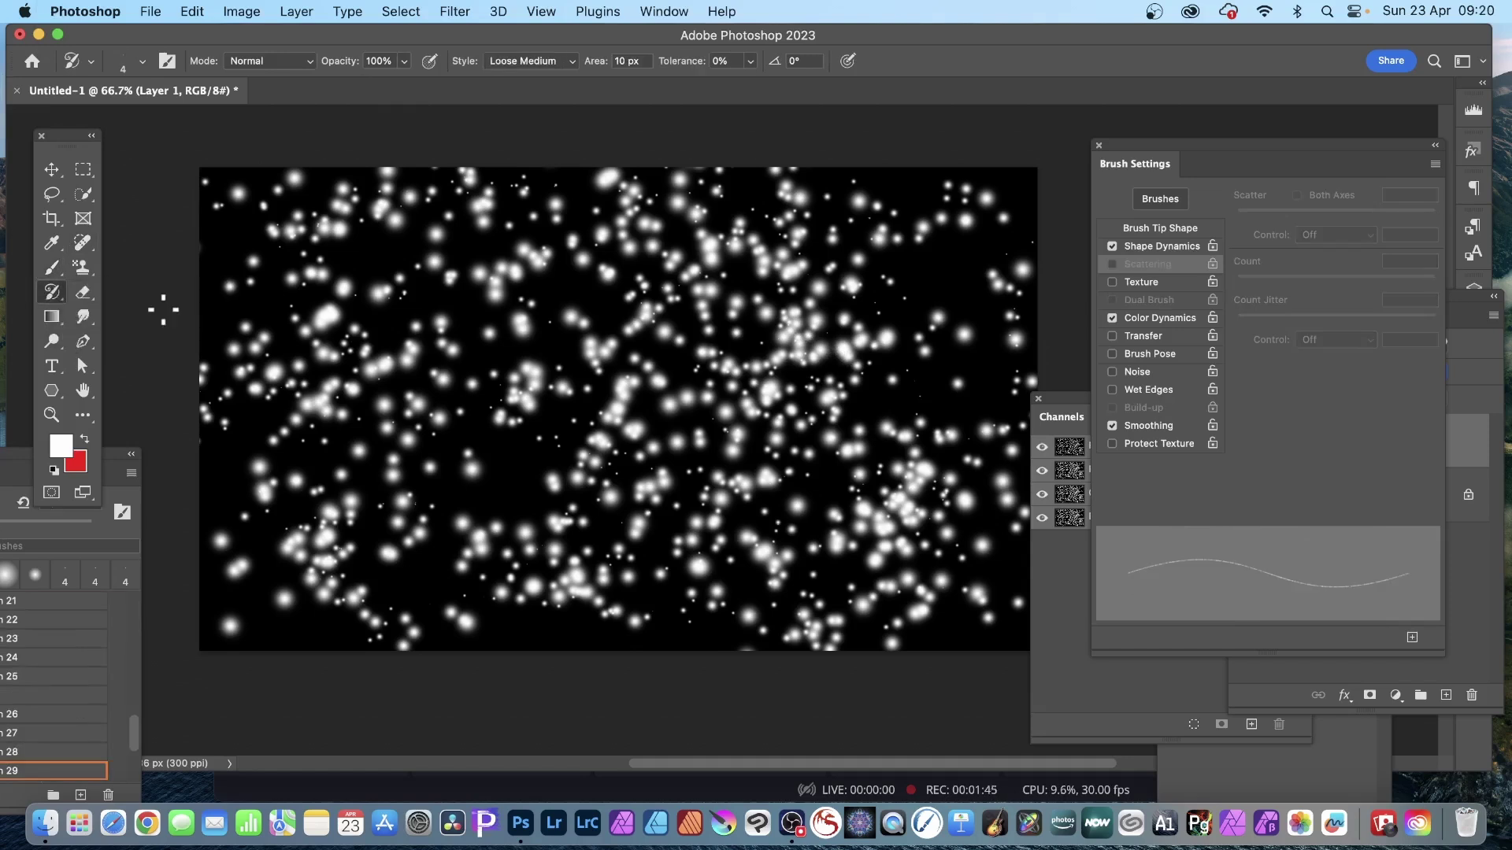
click(144, 61)
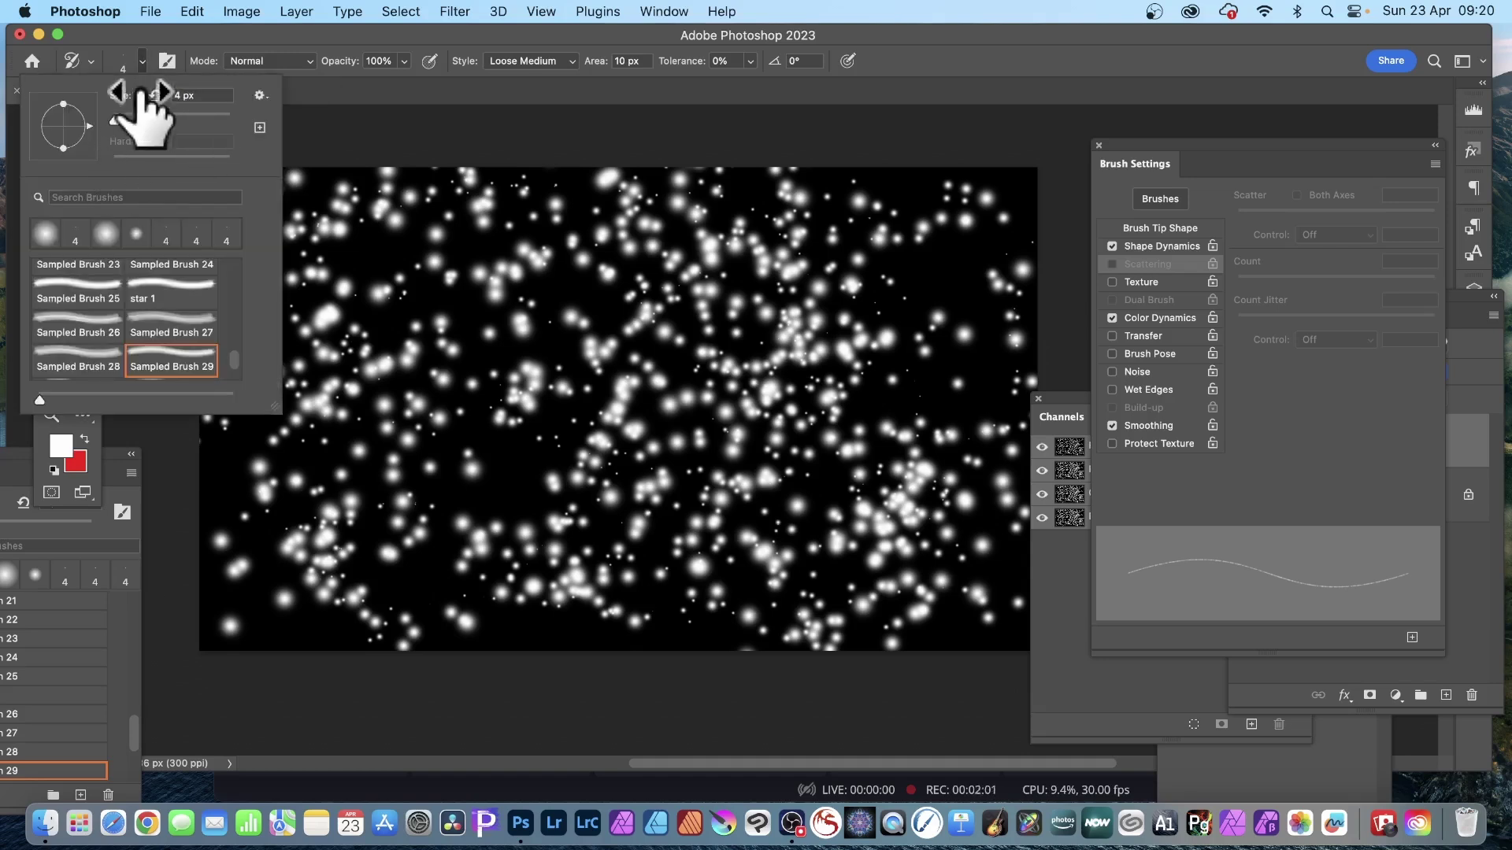
click(143, 61)
click(143, 62)
drag(114, 118, 260, 129)
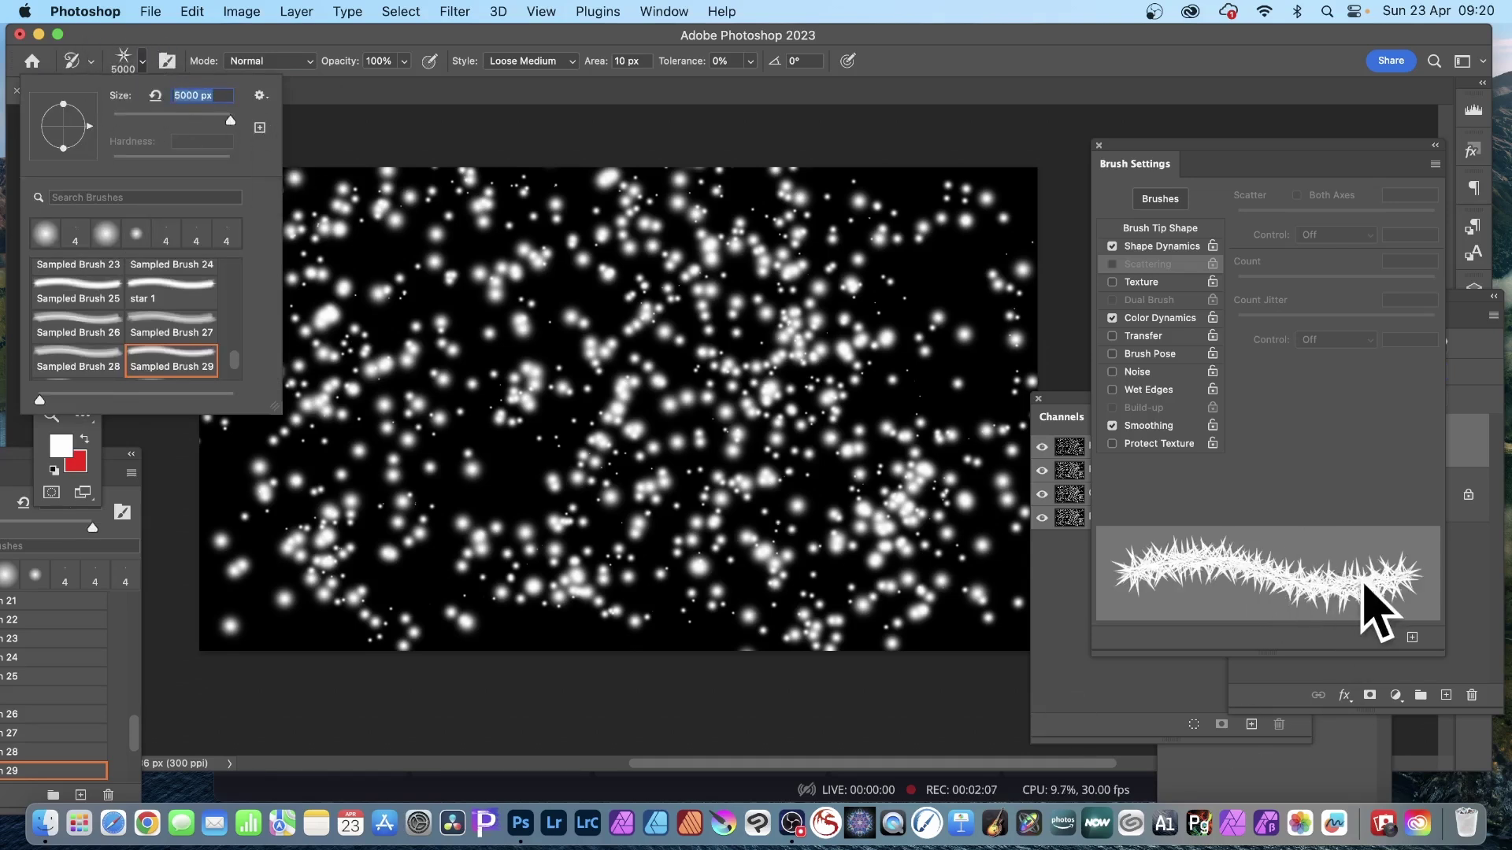
drag(228, 119, 111, 115)
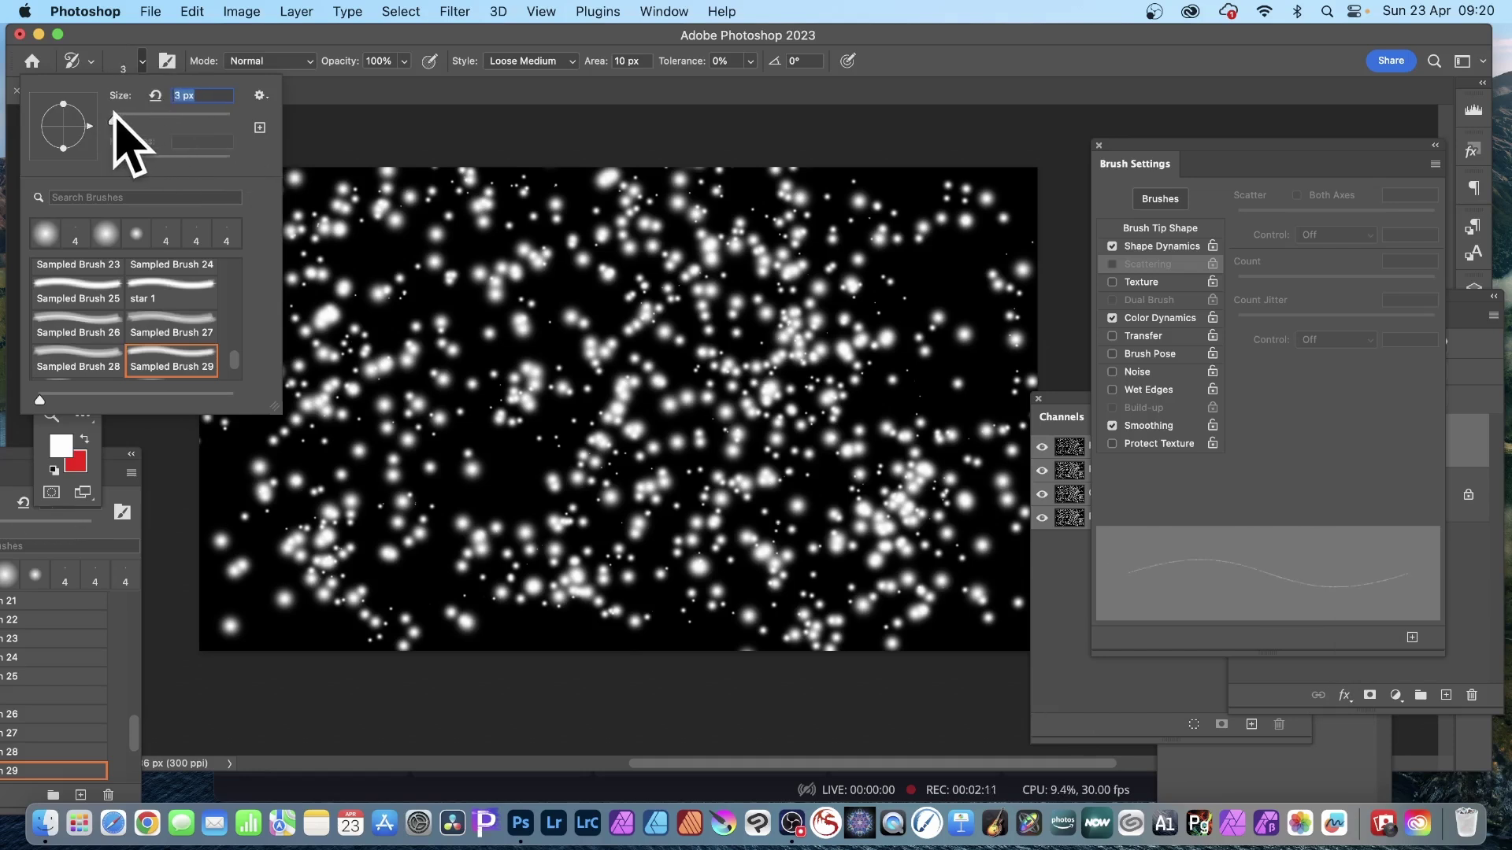
click(293, 41)
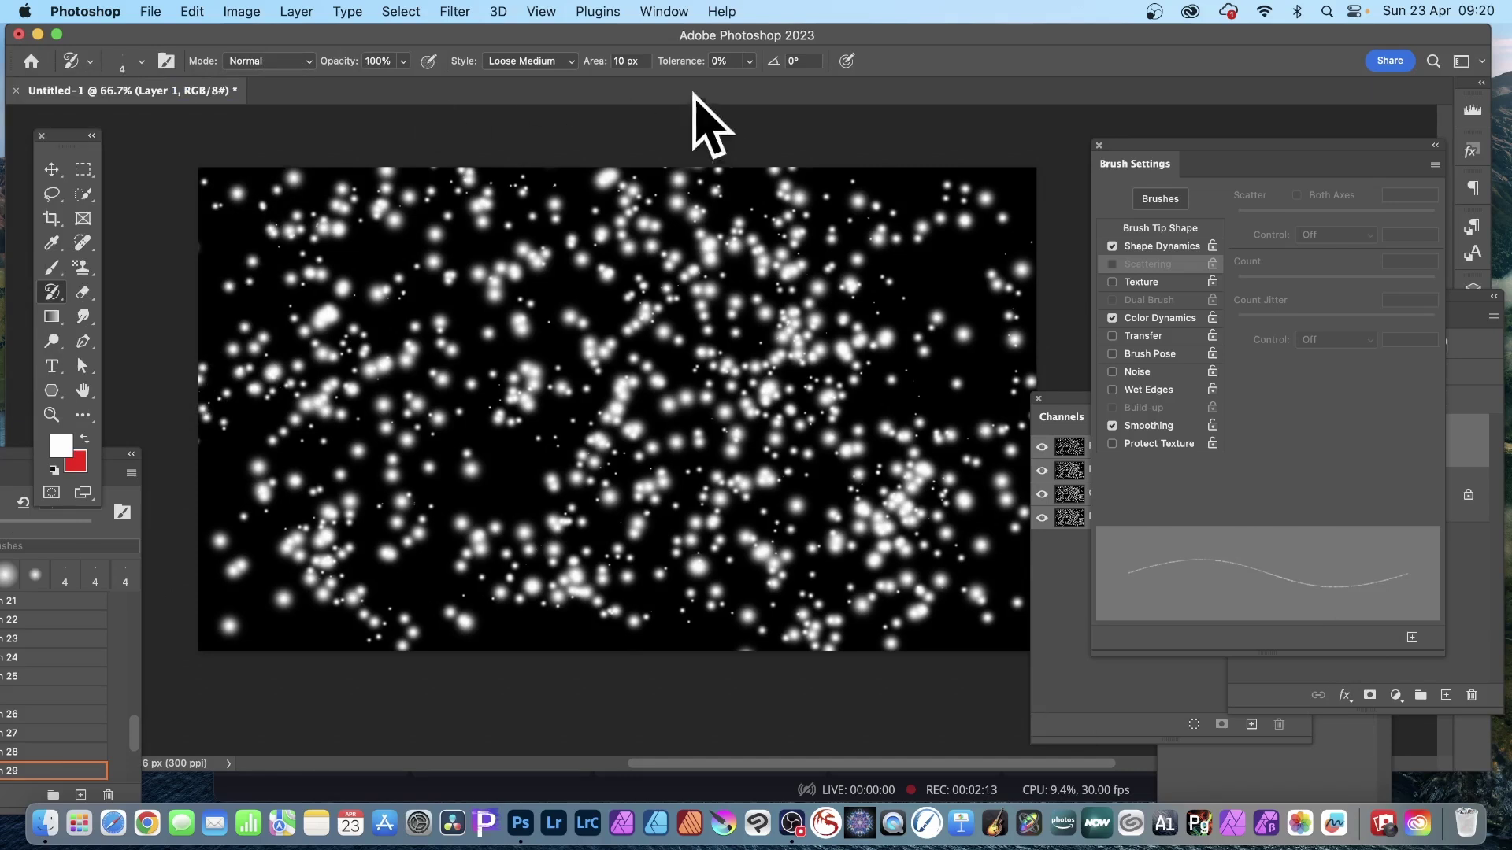
- Paint fine white Art History squiggles over the dots, from the center up to the top
mouse_move(599, 299)
mouse_down()
mouse_move(489, 473)
mouse_move(646, 542)
mouse_move(724, 307)
mouse_move(905, 292)
mouse_move(788, 355)
mouse_move(601, 210)
mouse_move(567, 307)
mouse_move(385, 229)
mouse_move(275, 417)
mouse_move(334, 430)
mouse_move(378, 512)
mouse_move(314, 599)
mouse_move(489, 582)
mouse_move(507, 476)
mouse_move(441, 394)
mouse_move(866, 220)
mouse_move(984, 276)
mouse_move(783, 445)
mouse_move(819, 504)
mouse_move(895, 489)
mouse_move(905, 601)
mouse_move(676, 488)
mouse_move(834, 507)
mouse_move(489, 635)
mouse_move(381, 280)
mouse_move(563, 211)
mouse_move(861, 176)
mouse_move(1002, 185)
mouse_move(887, 415)
mouse_move(1022, 452)
mouse_move(330, 462)
mouse_move(246, 287)
mouse_move(246, 223)
mouse_move(366, 325)
mouse_move(507, 277)
mouse_move(249, 658)
mouse_move(405, 583)
mouse_move(492, 457)
mouse_move(638, 528)
mouse_up()
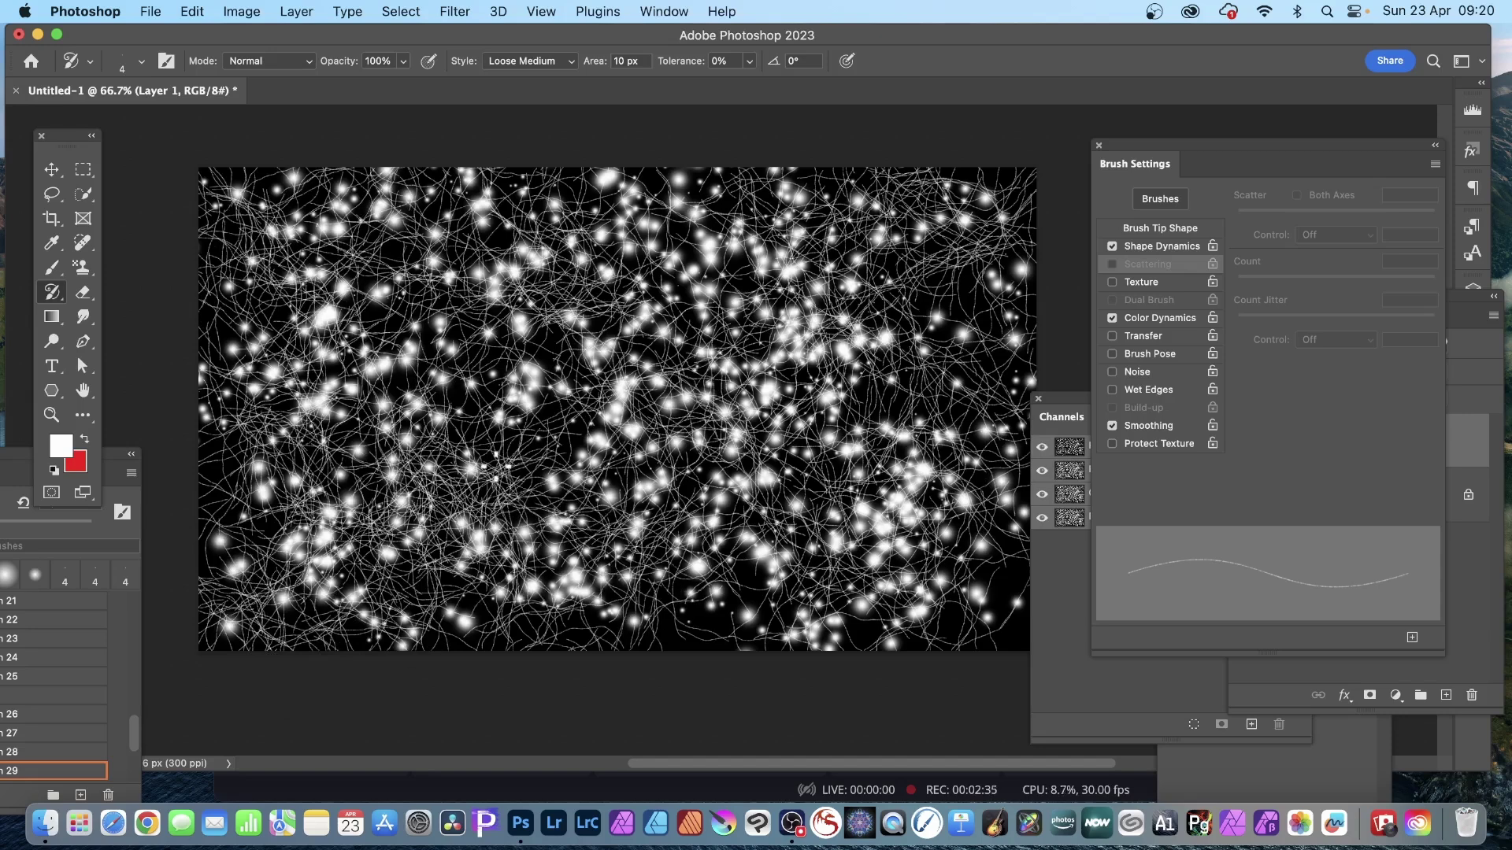
mouse_move(791, 492)
mouse_down()
mouse_move(693, 473)
mouse_move(622, 267)
mouse_move(637, 207)
mouse_move(827, 185)
mouse_move(937, 315)
mouse_move(898, 276)
mouse_move(962, 132)
mouse_up()
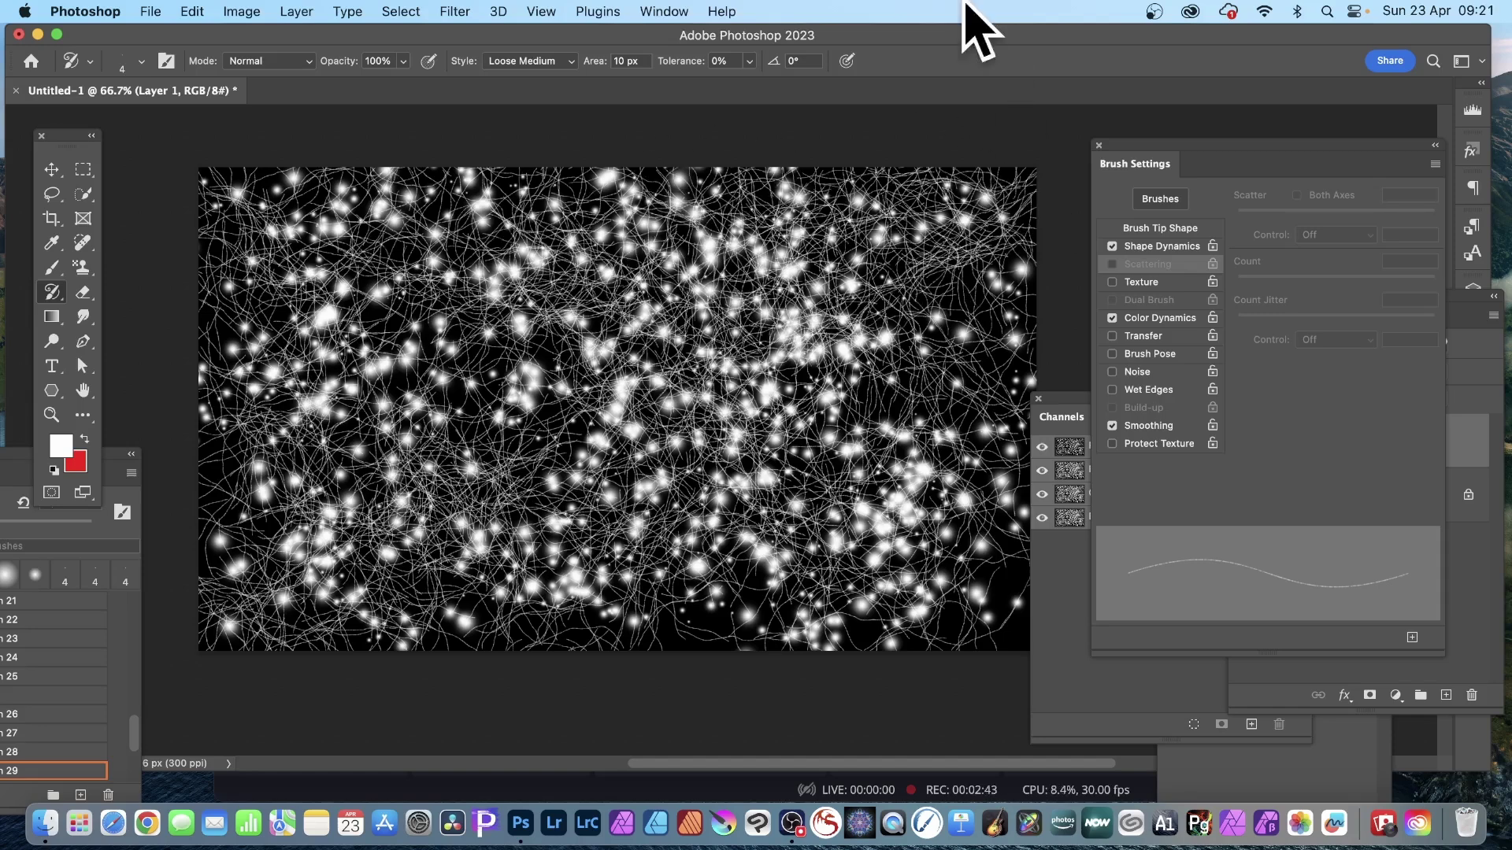
- Open the Oil Paint filter dialog and cancel it without applying
click(455, 12)
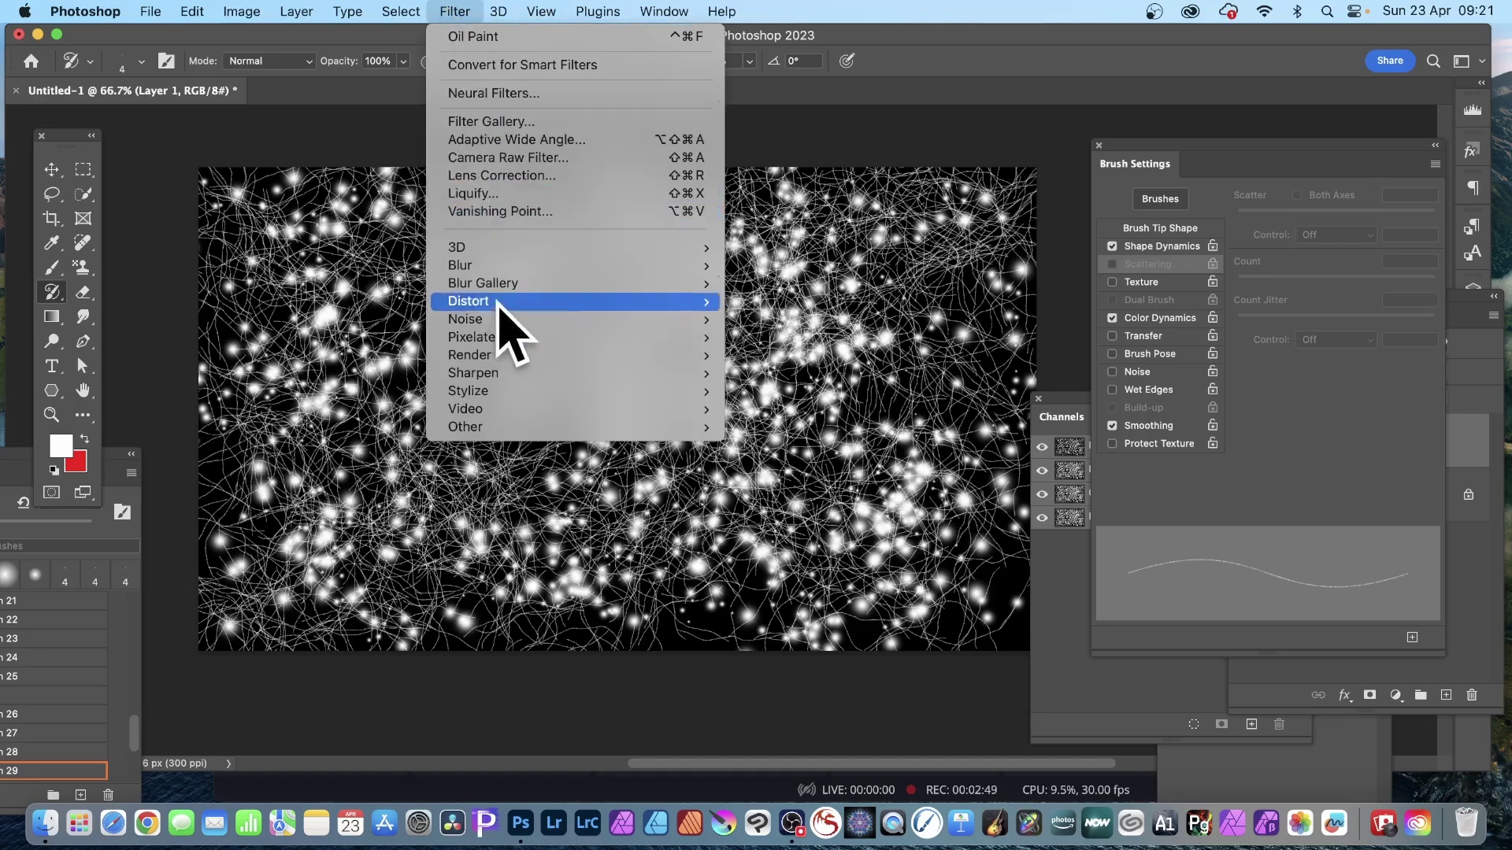
mouse_move(505, 350)
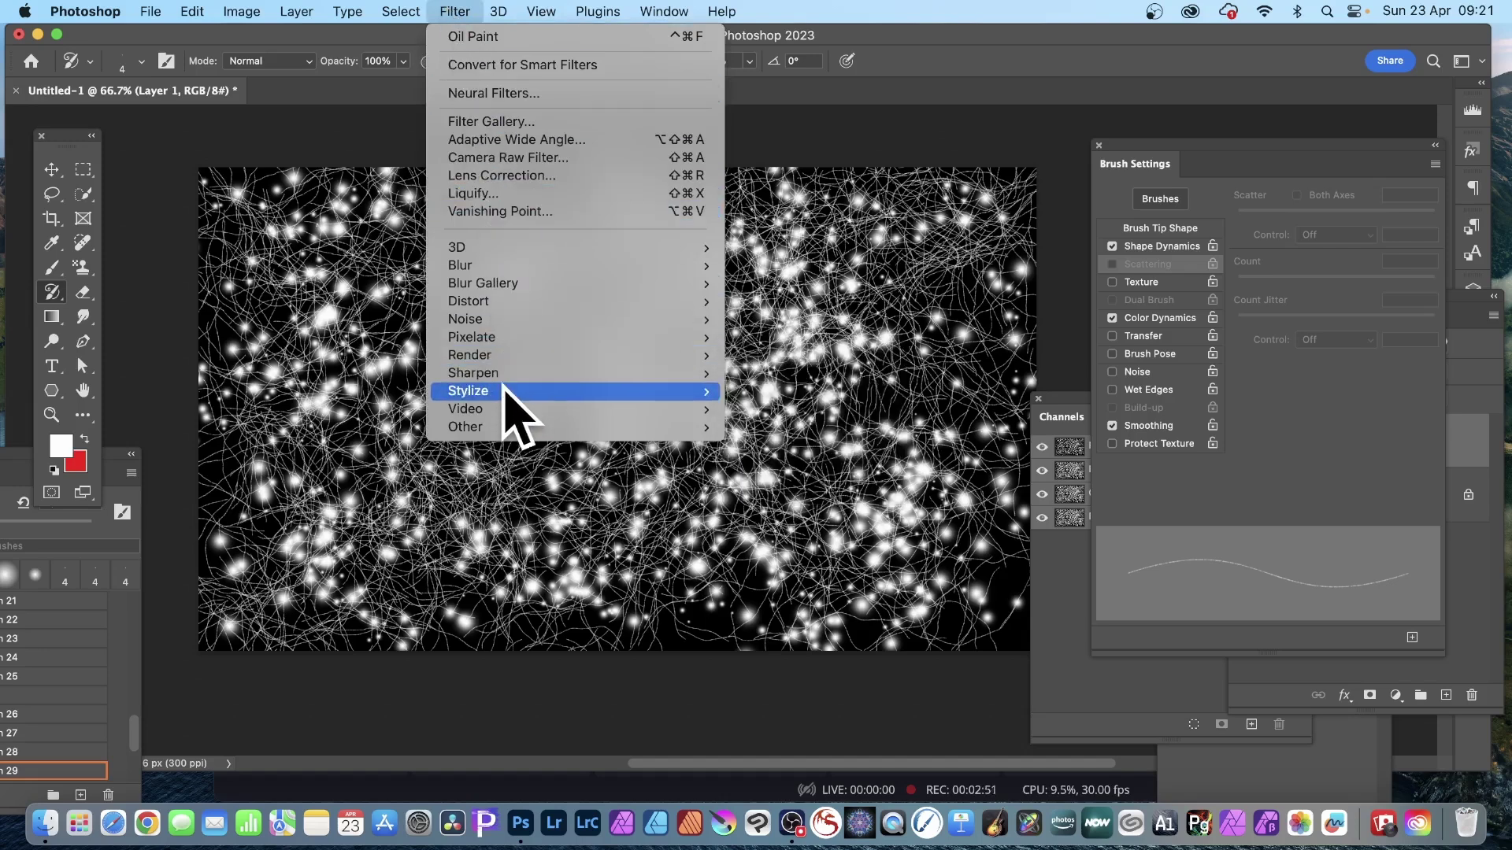
mouse_move(634, 392)
click(827, 465)
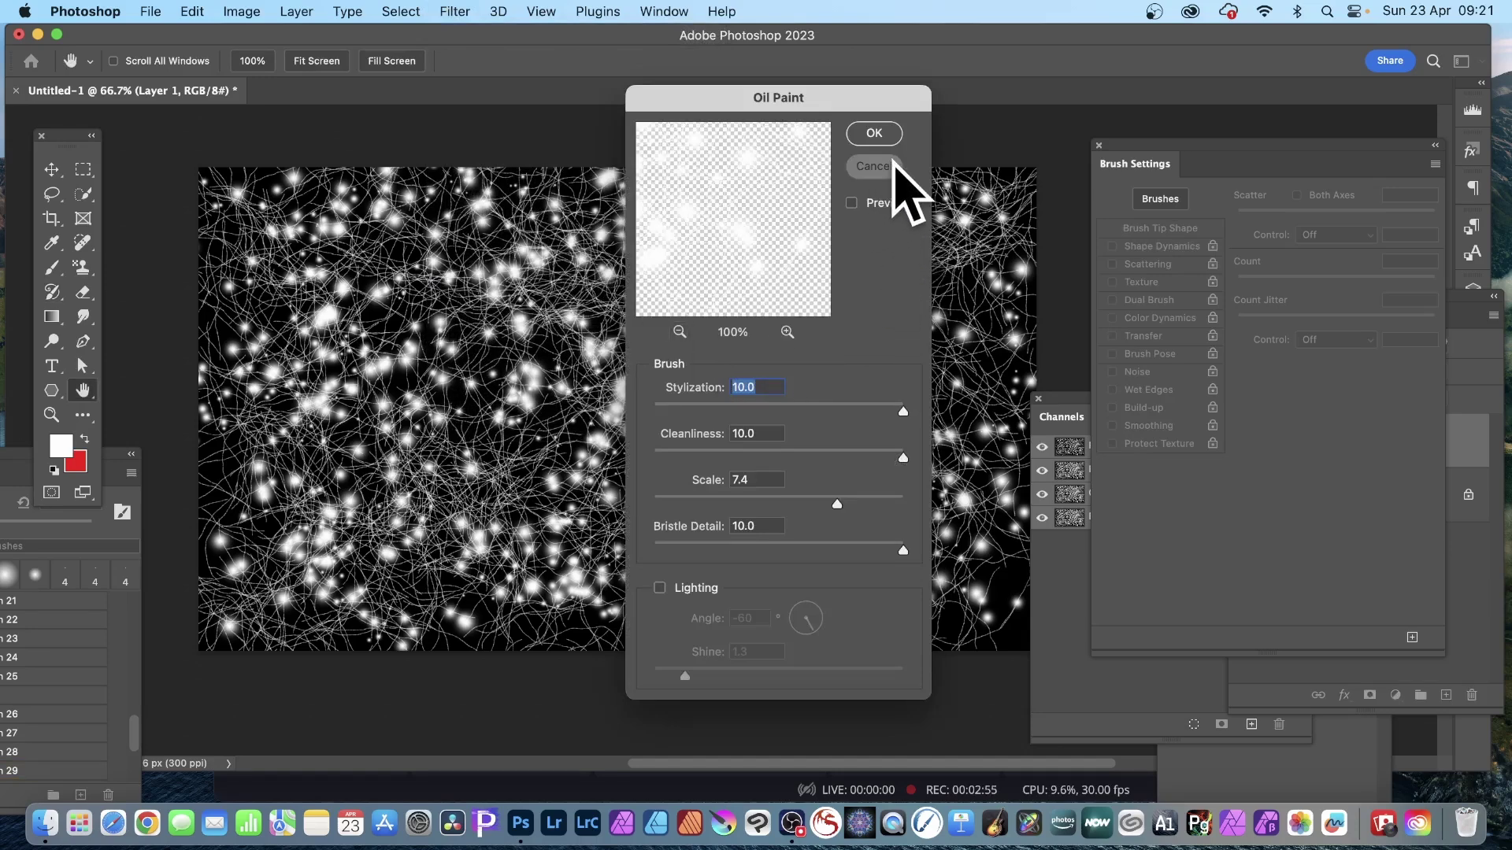
click(881, 165)
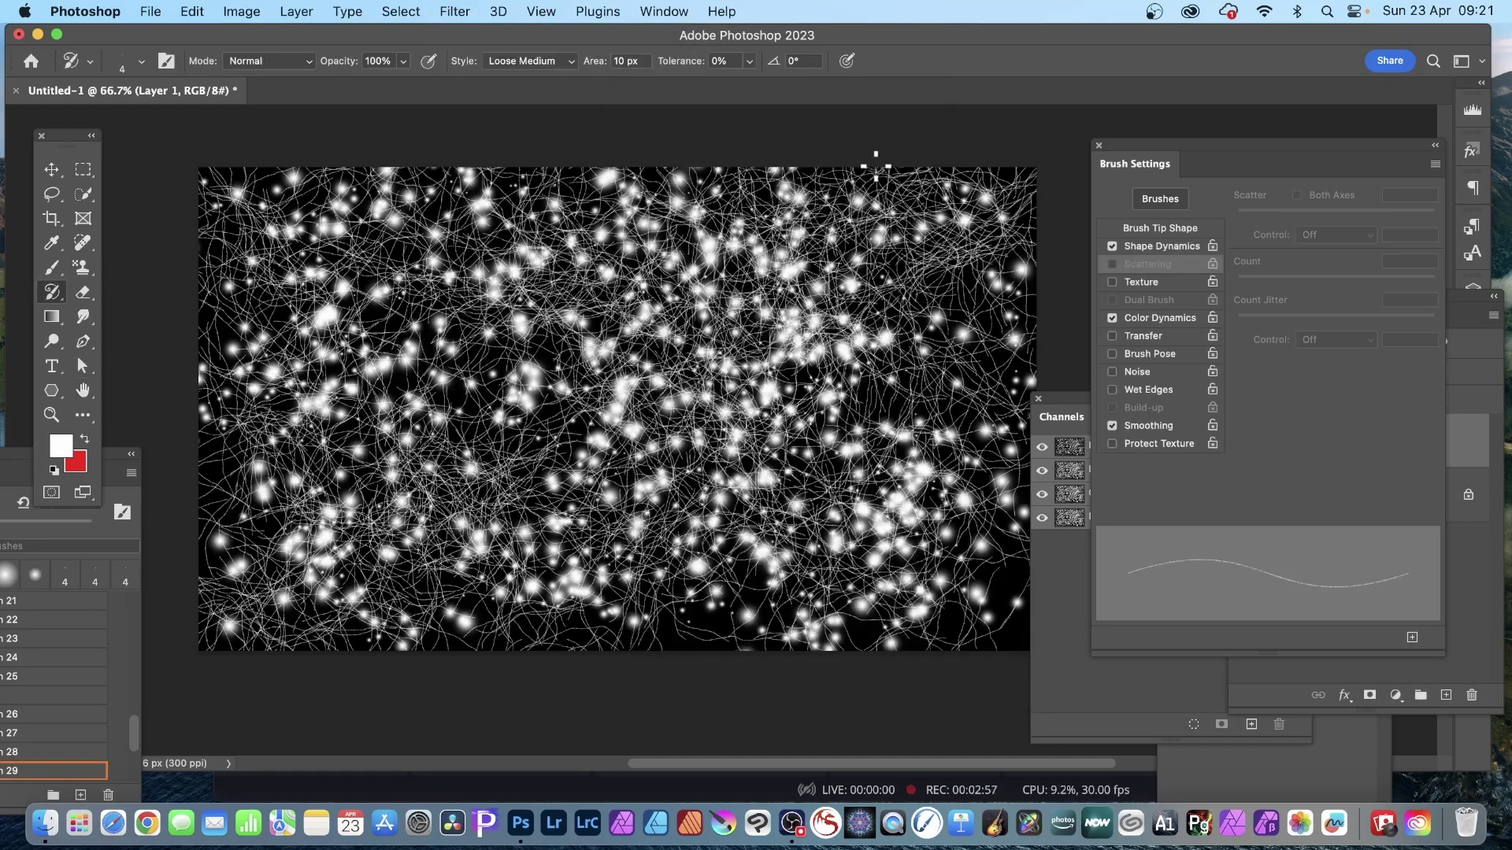
- Apply a Gaussian Blur with a 3.1 px radius to Layer 1
click(465, 11)
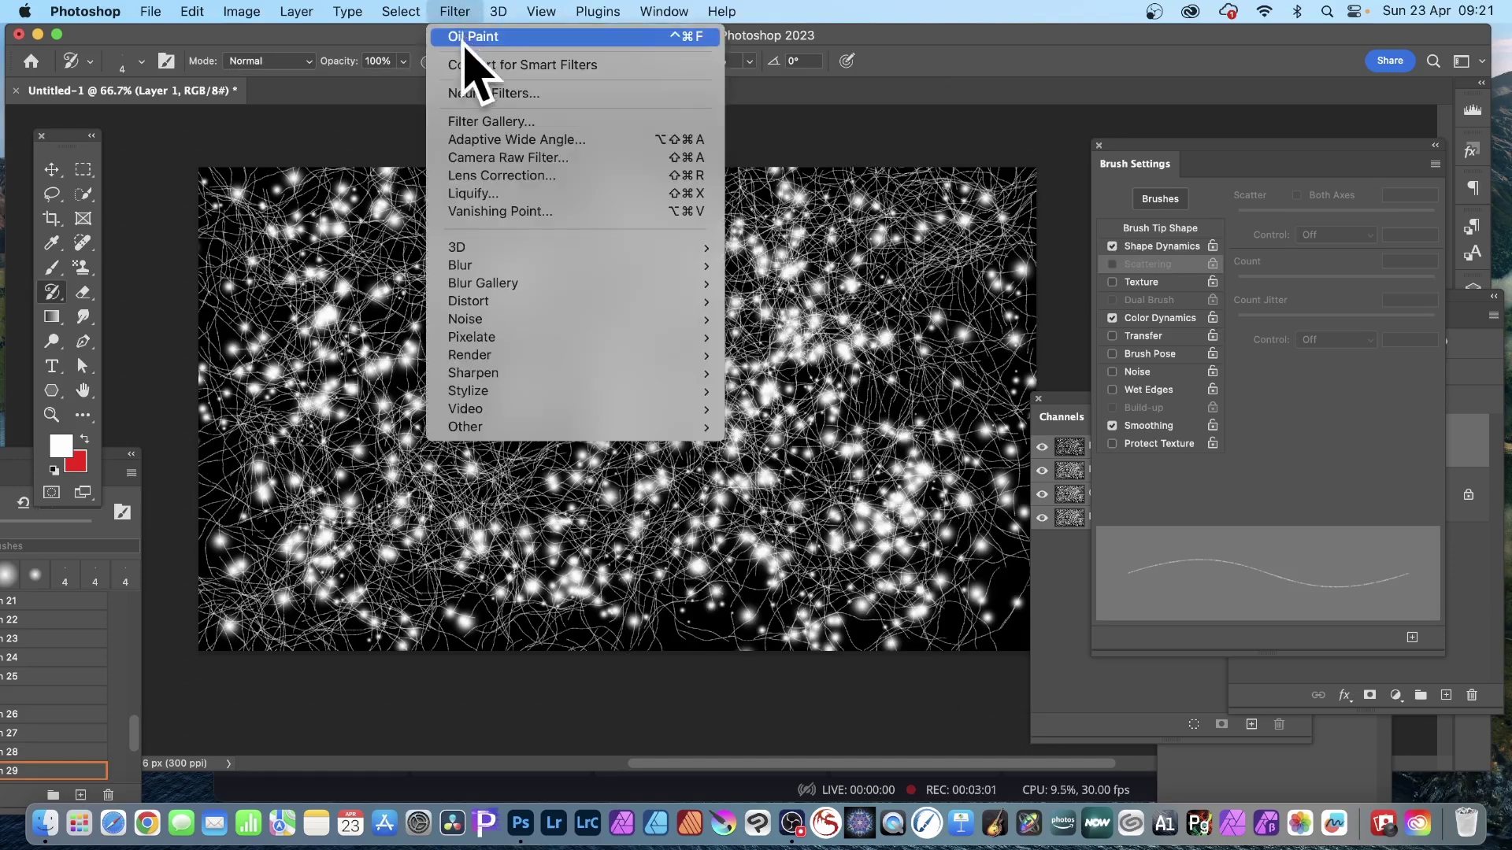
mouse_move(474, 269)
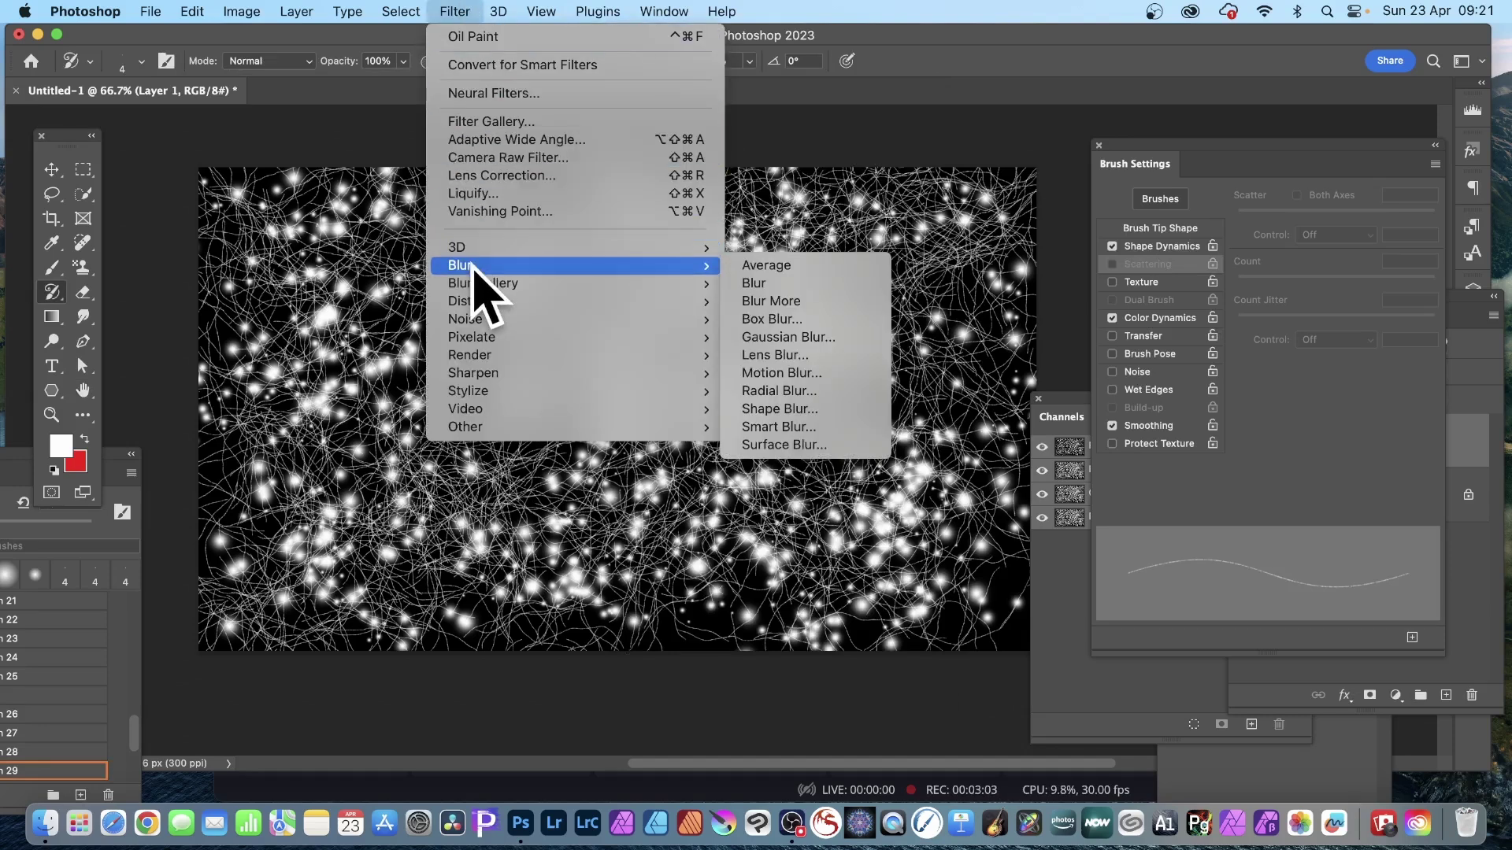
click(780, 339)
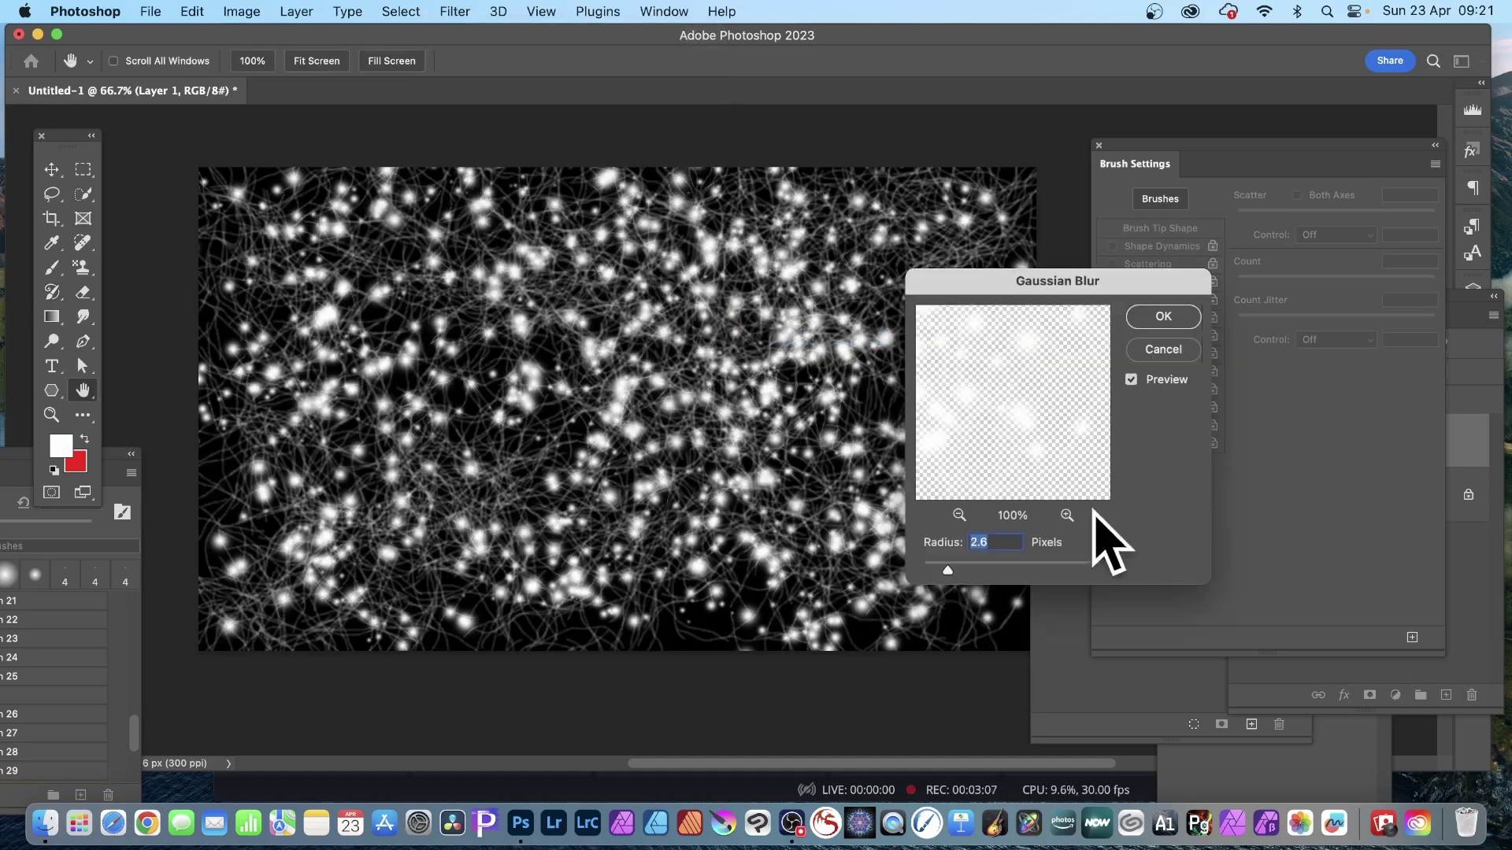
drag(935, 565, 953, 567)
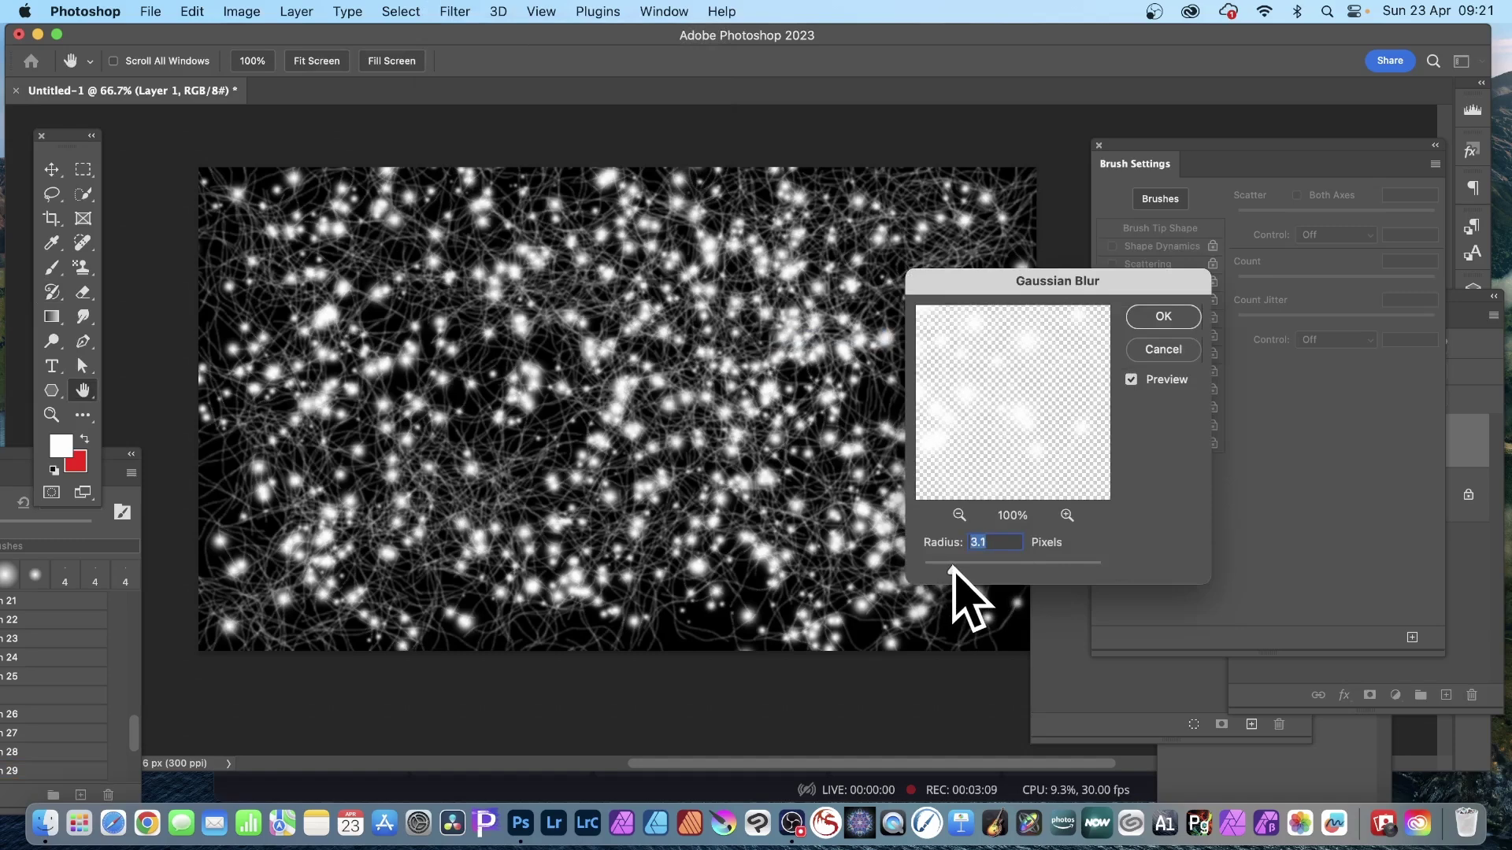
click(1151, 315)
key(y)
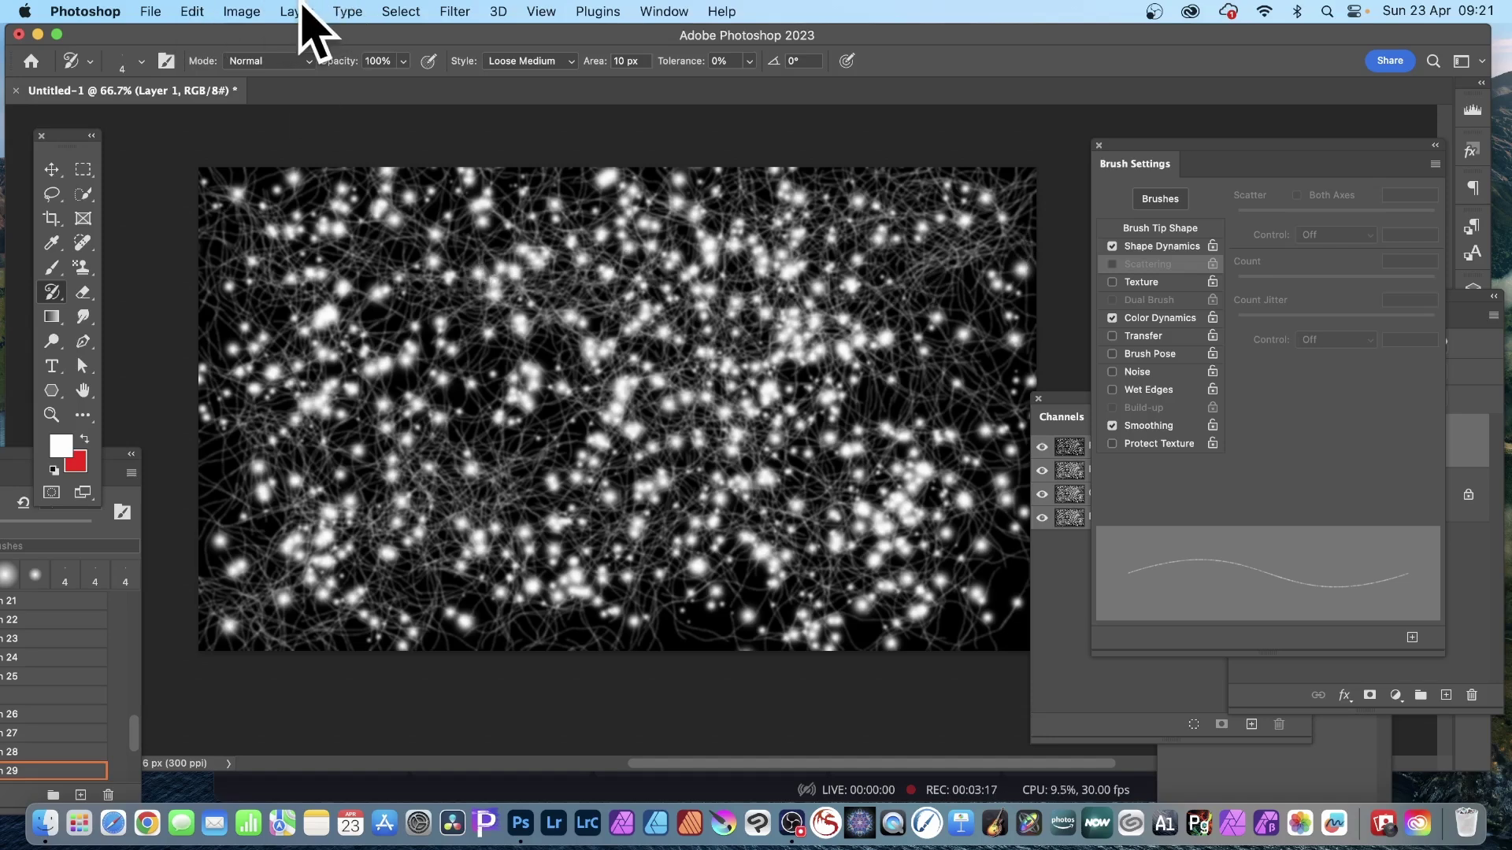
- Option-drag to duplicate Layer 1, then rotate the copy 168.76° and scale it to 160.08%
click(51, 169)
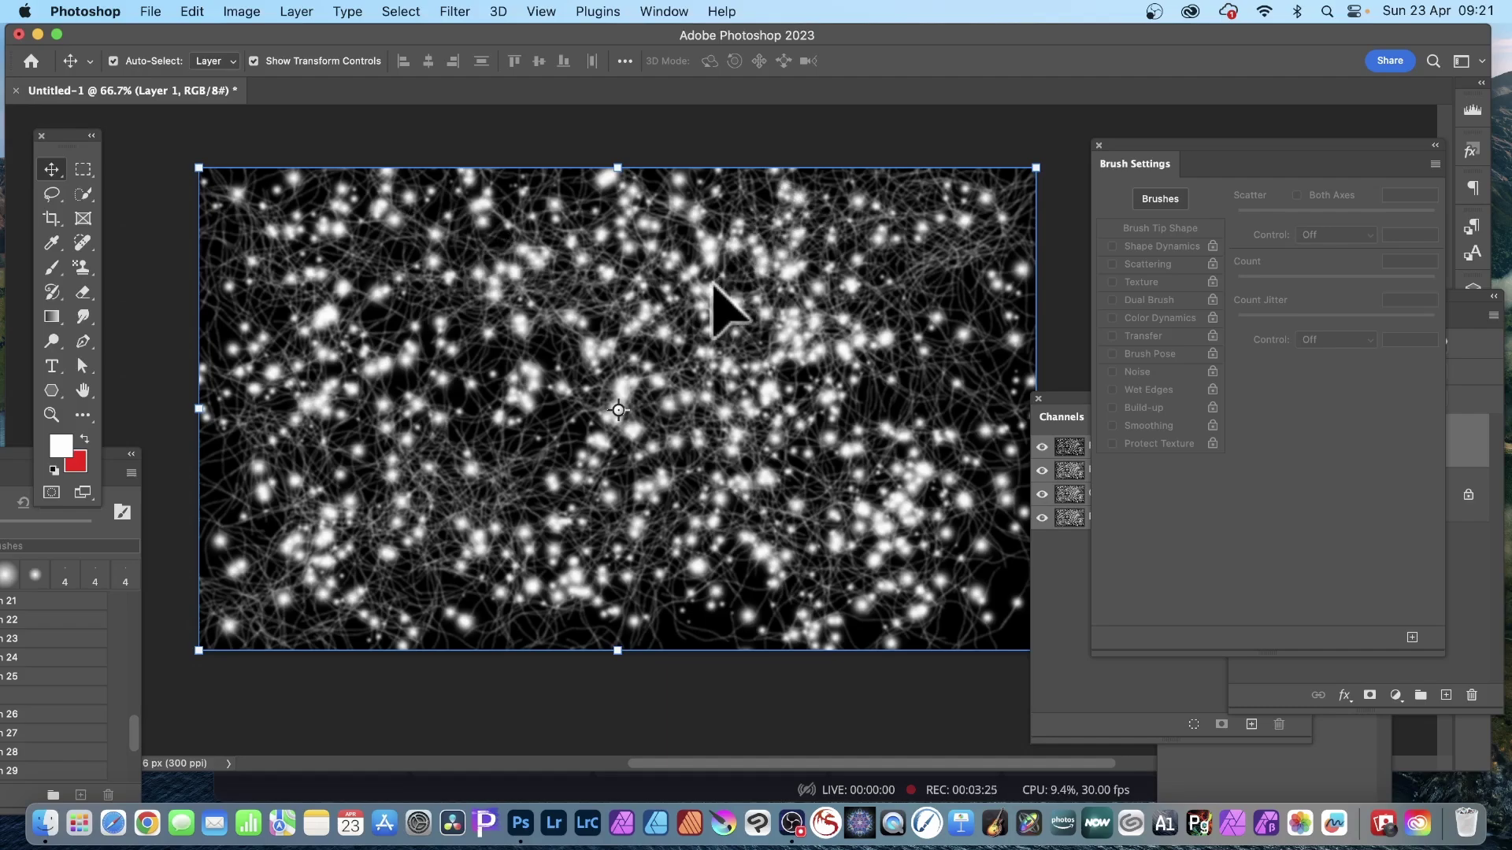
drag(776, 337, 738, 291)
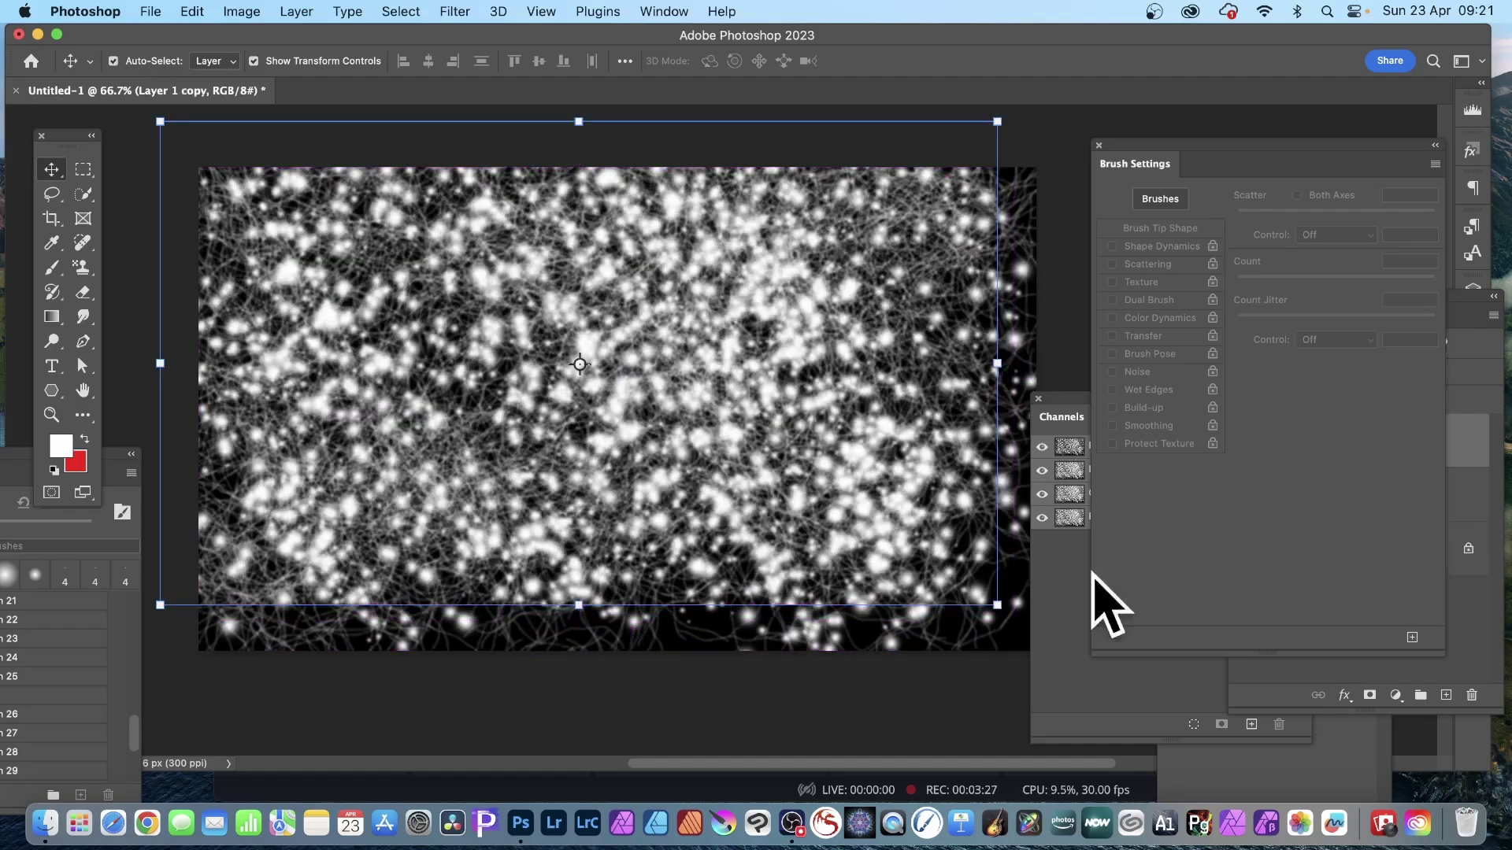
drag(997, 604, 1125, 692)
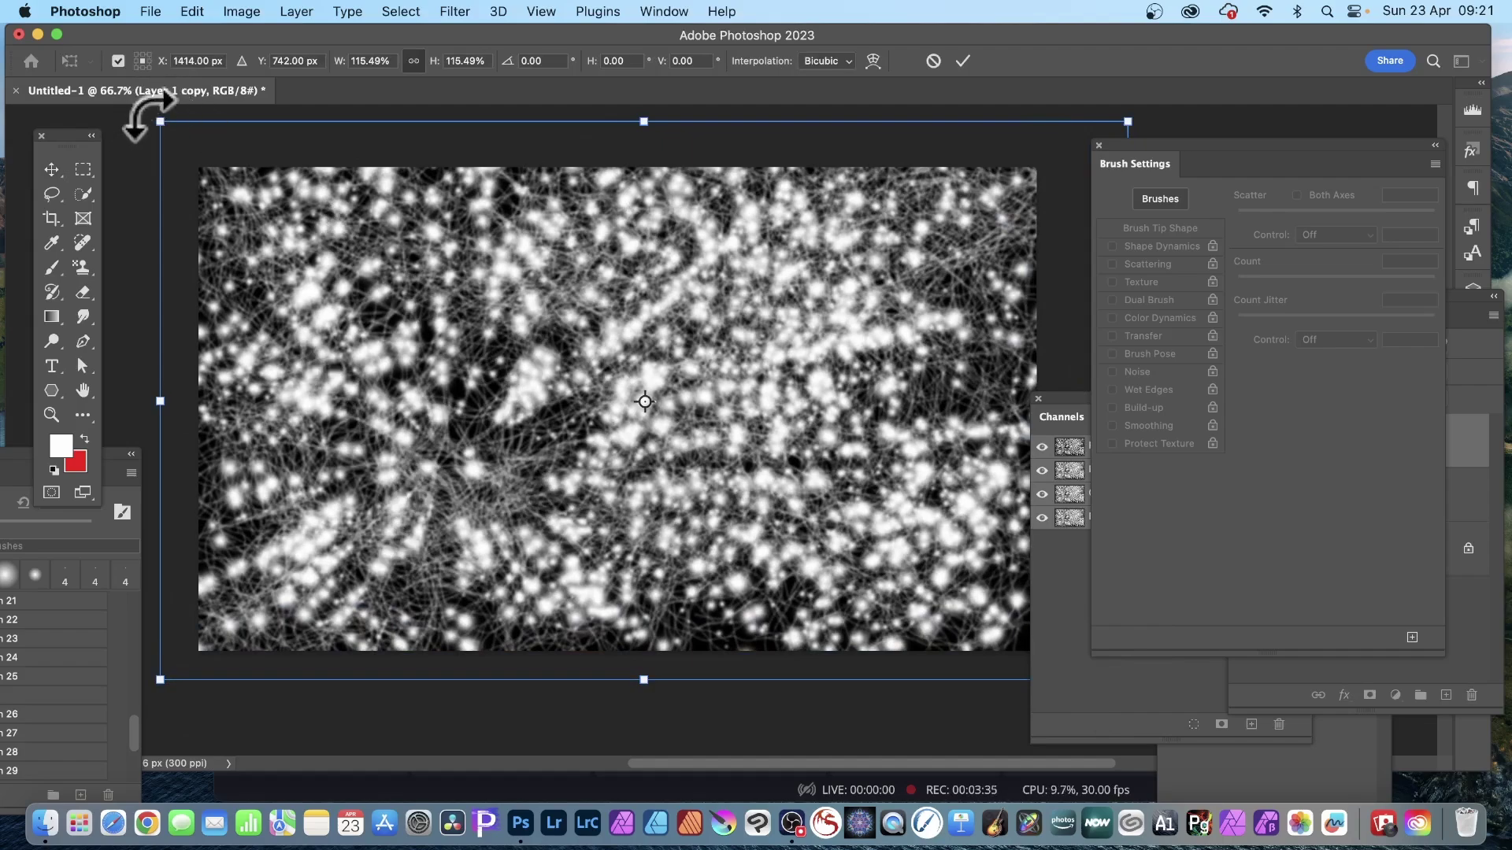
drag(145, 116, 1203, 641)
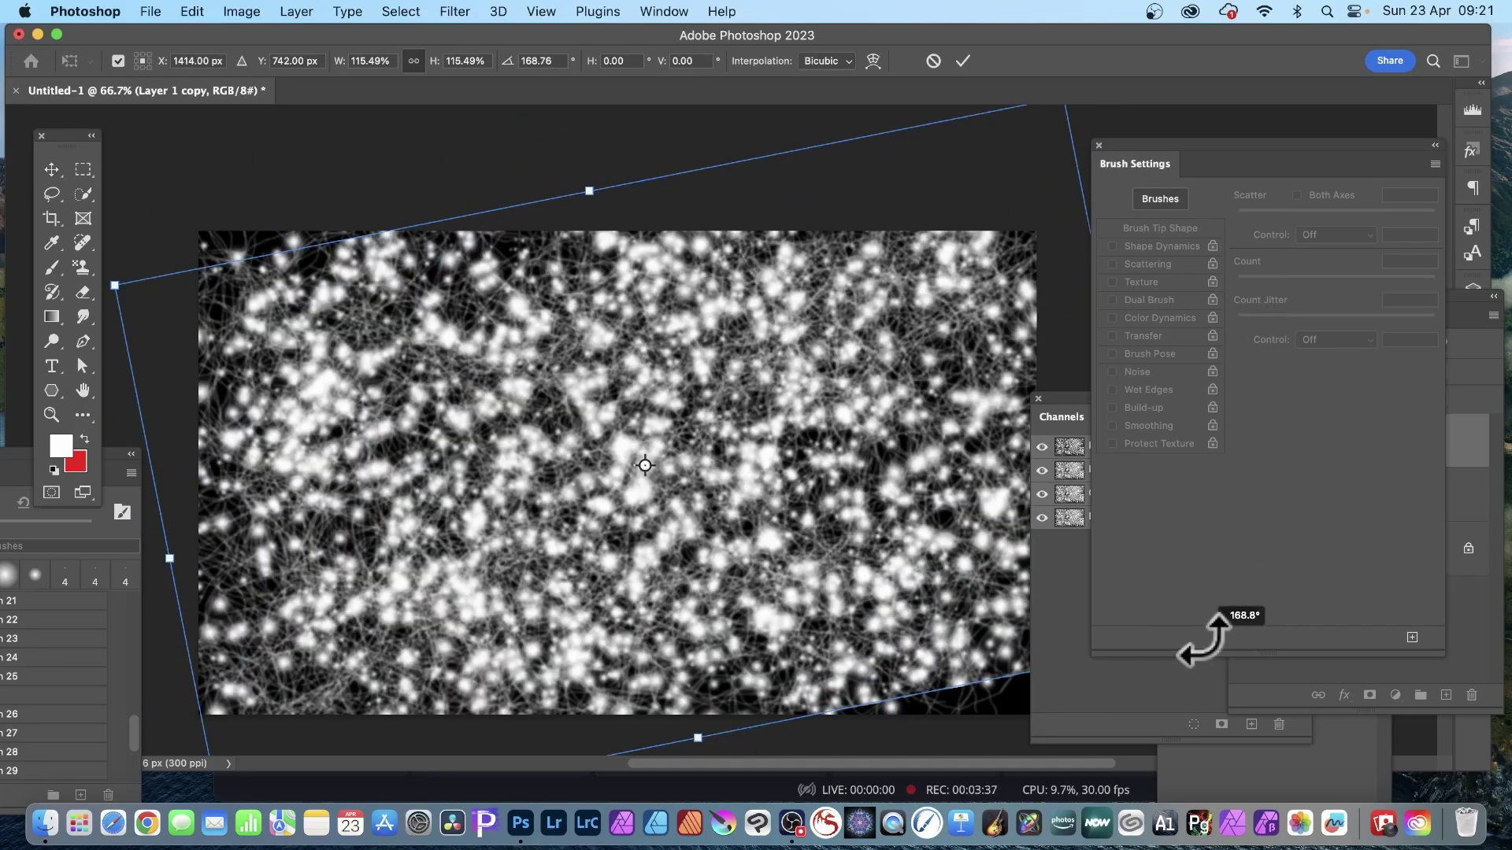
drag(589, 191, 543, 106)
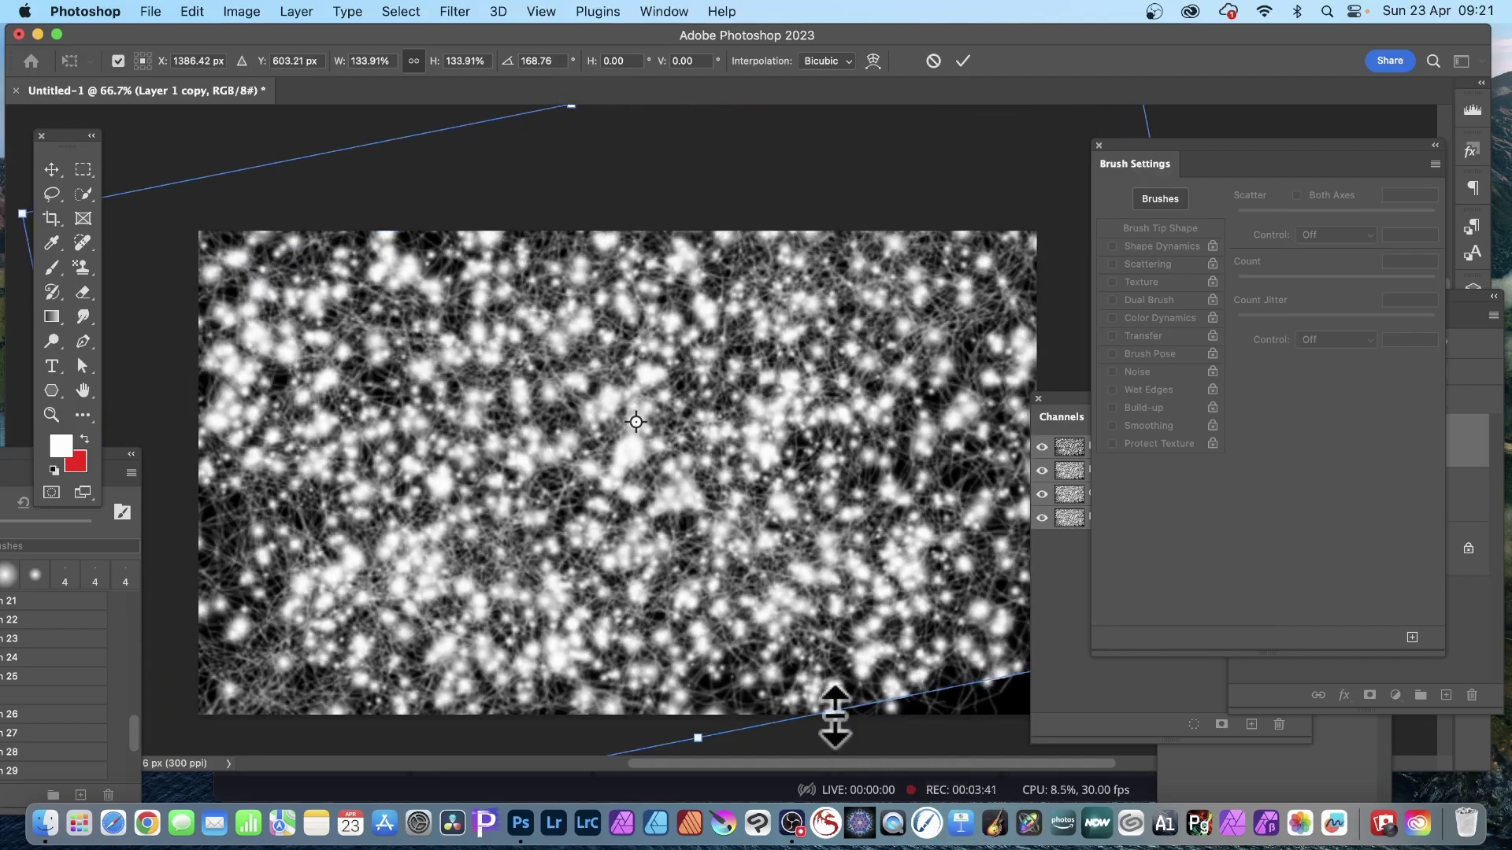
mouse_move(699, 738)
mouse_down()
mouse_move(724, 770)
mouse_move(723, 748)
mouse_up()
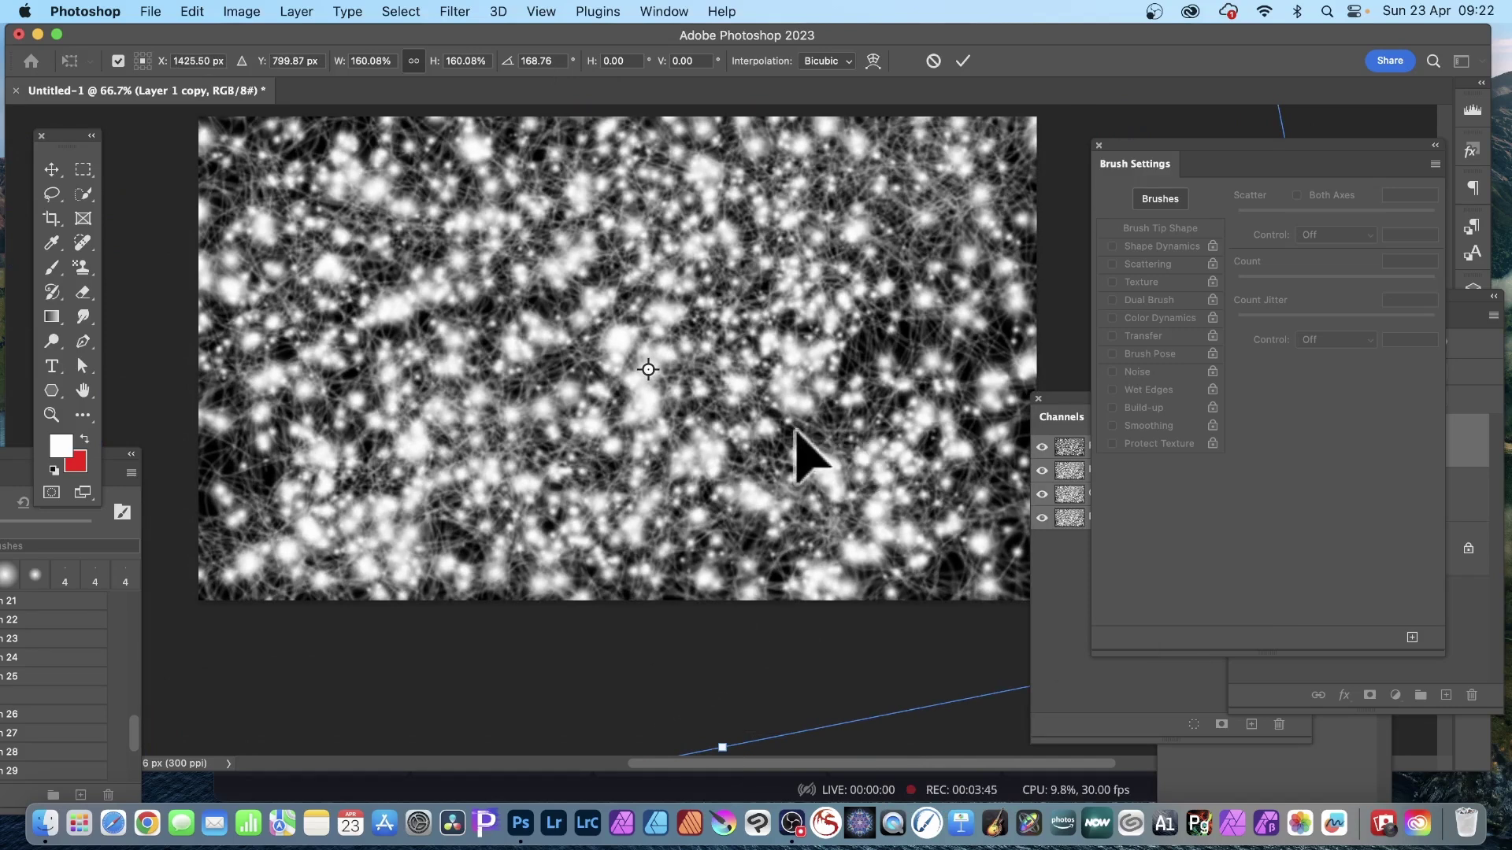
scroll(796, 441, up, 2)
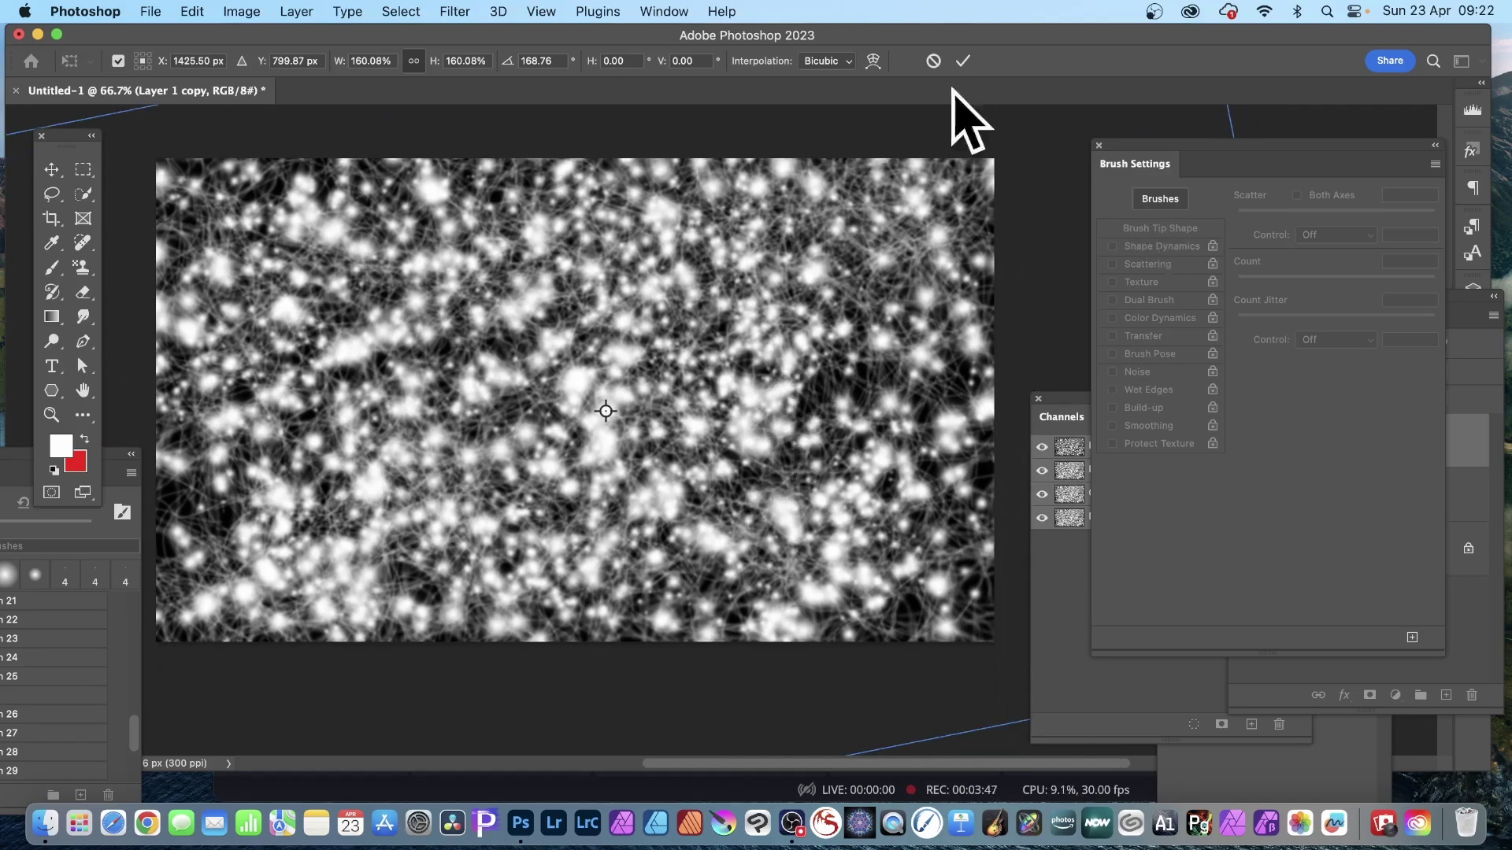
click(962, 61)
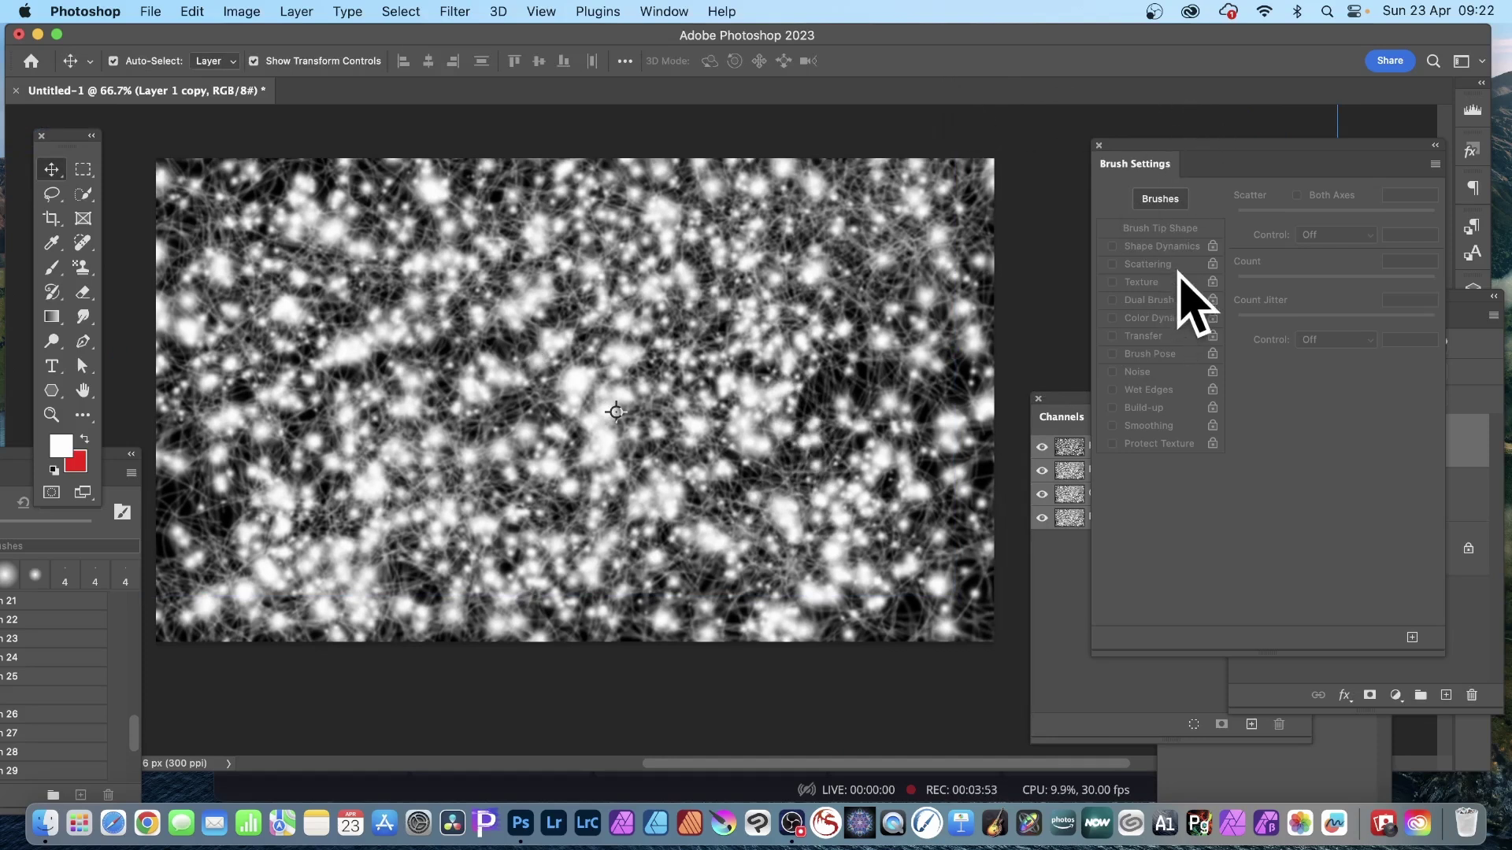
- Float the Layers panel beside the canvas and preview blend modes, keeping the copy on Normal
drag(1458, 314, 1181, 152)
click(960, 208)
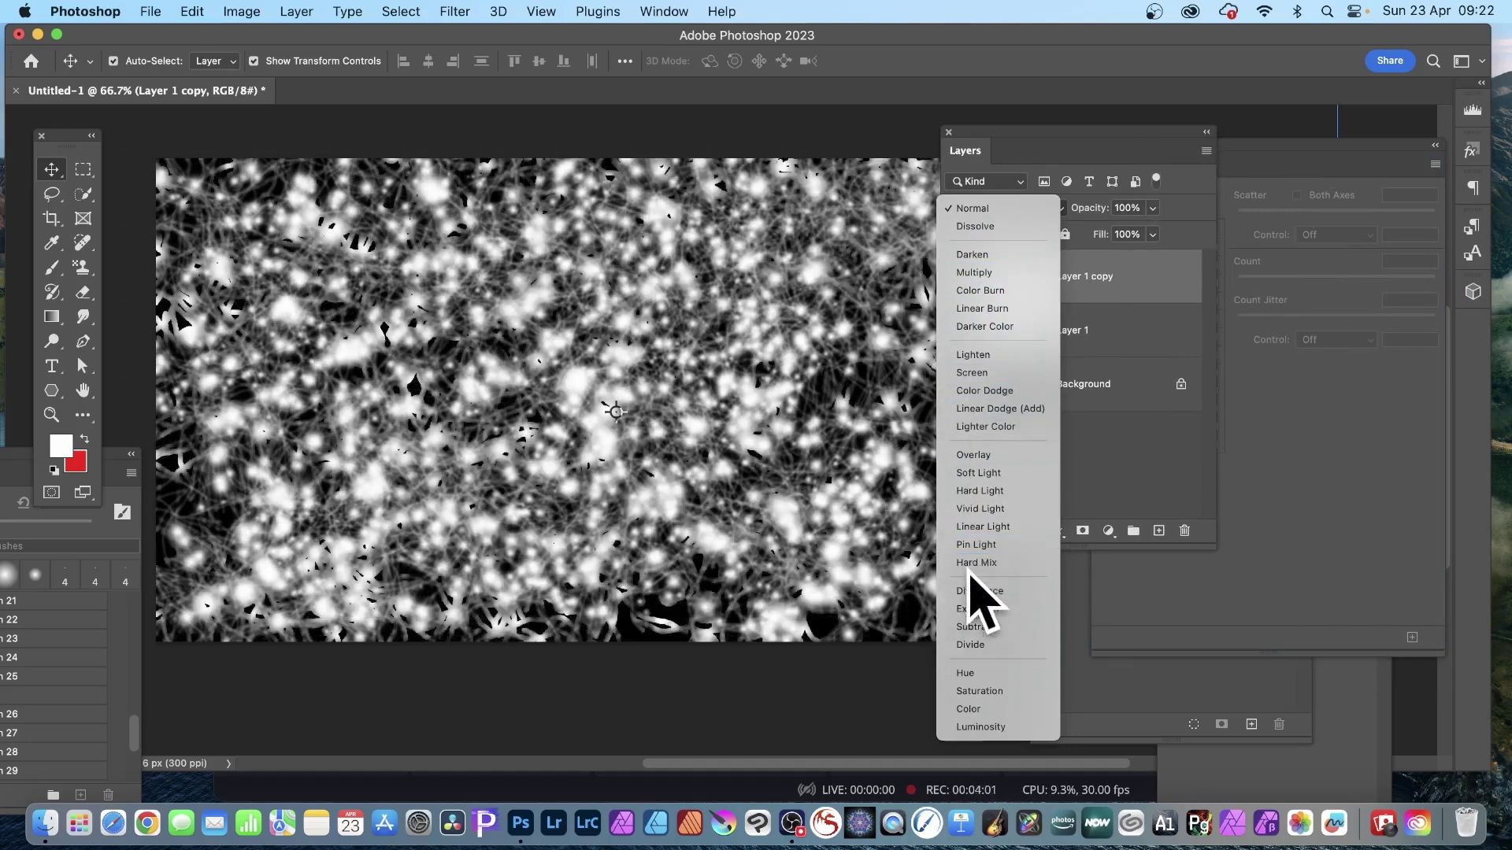
click(1252, 241)
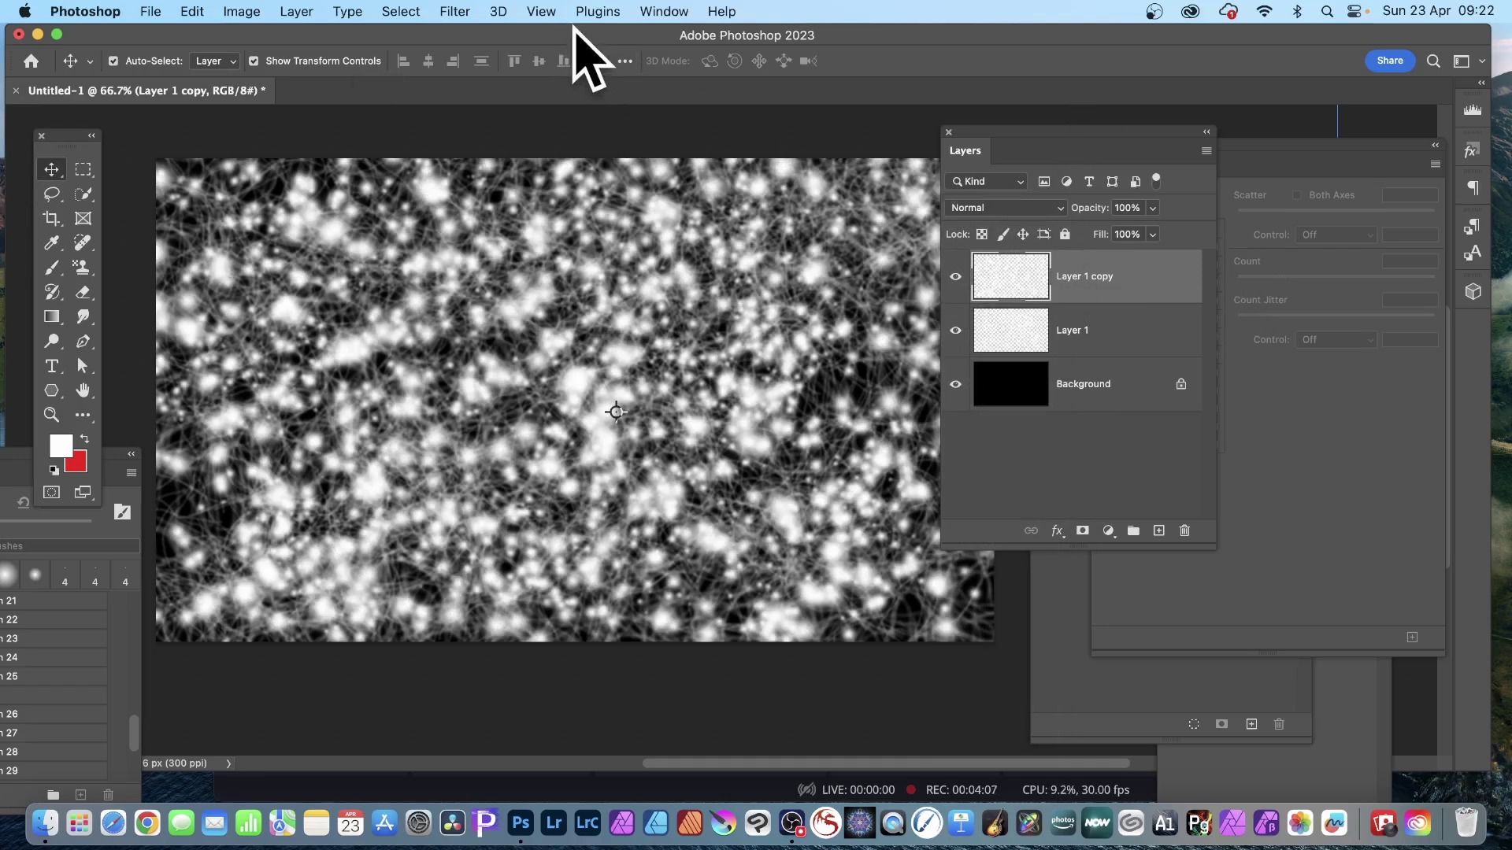
- Merge Layer 1 copy, Layer 1 and the black Background into a single Background layer
click(291, 9)
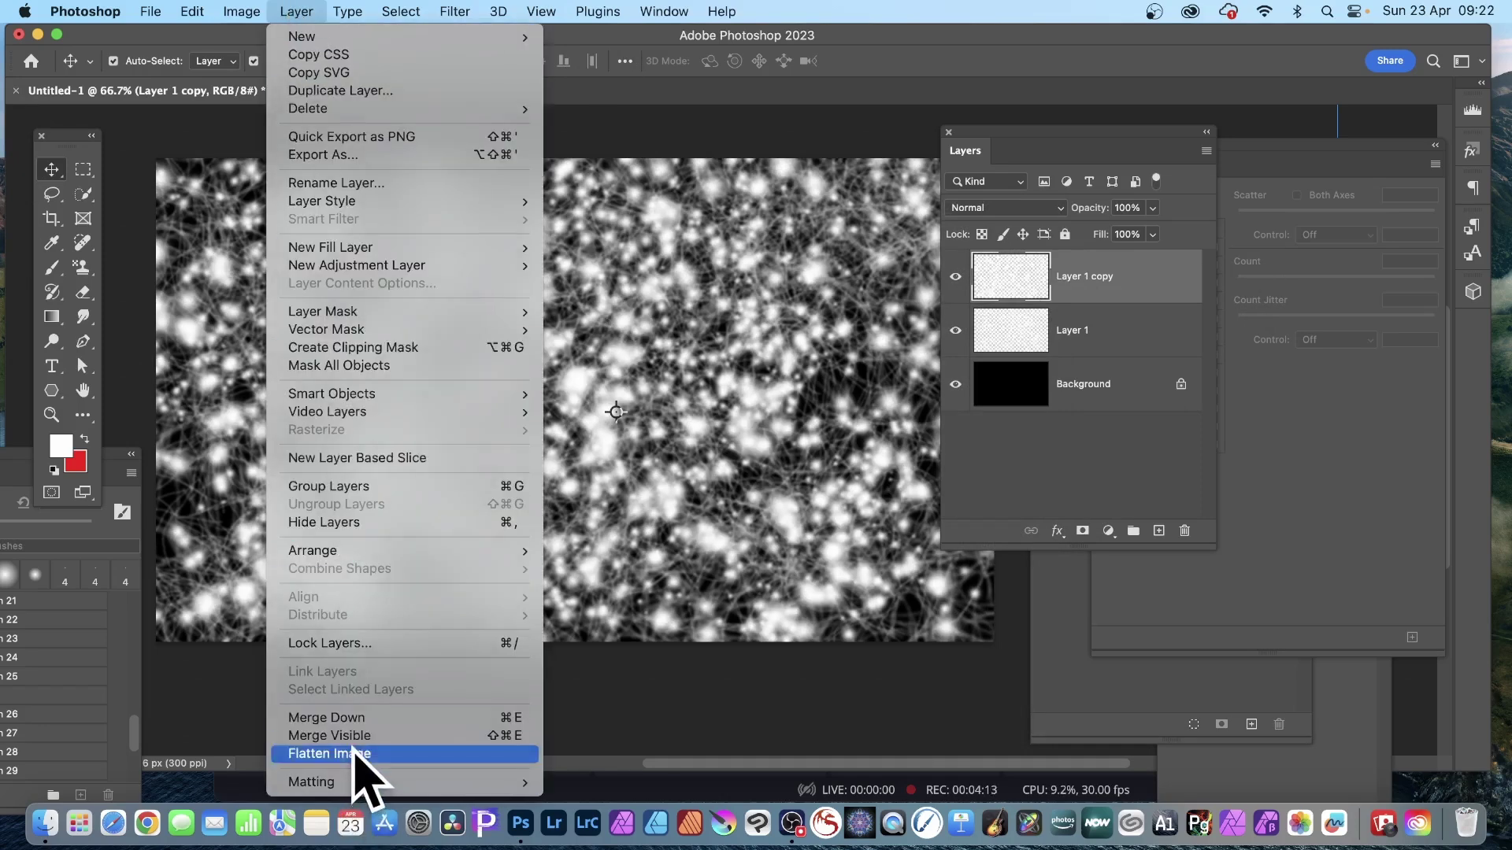
click(346, 754)
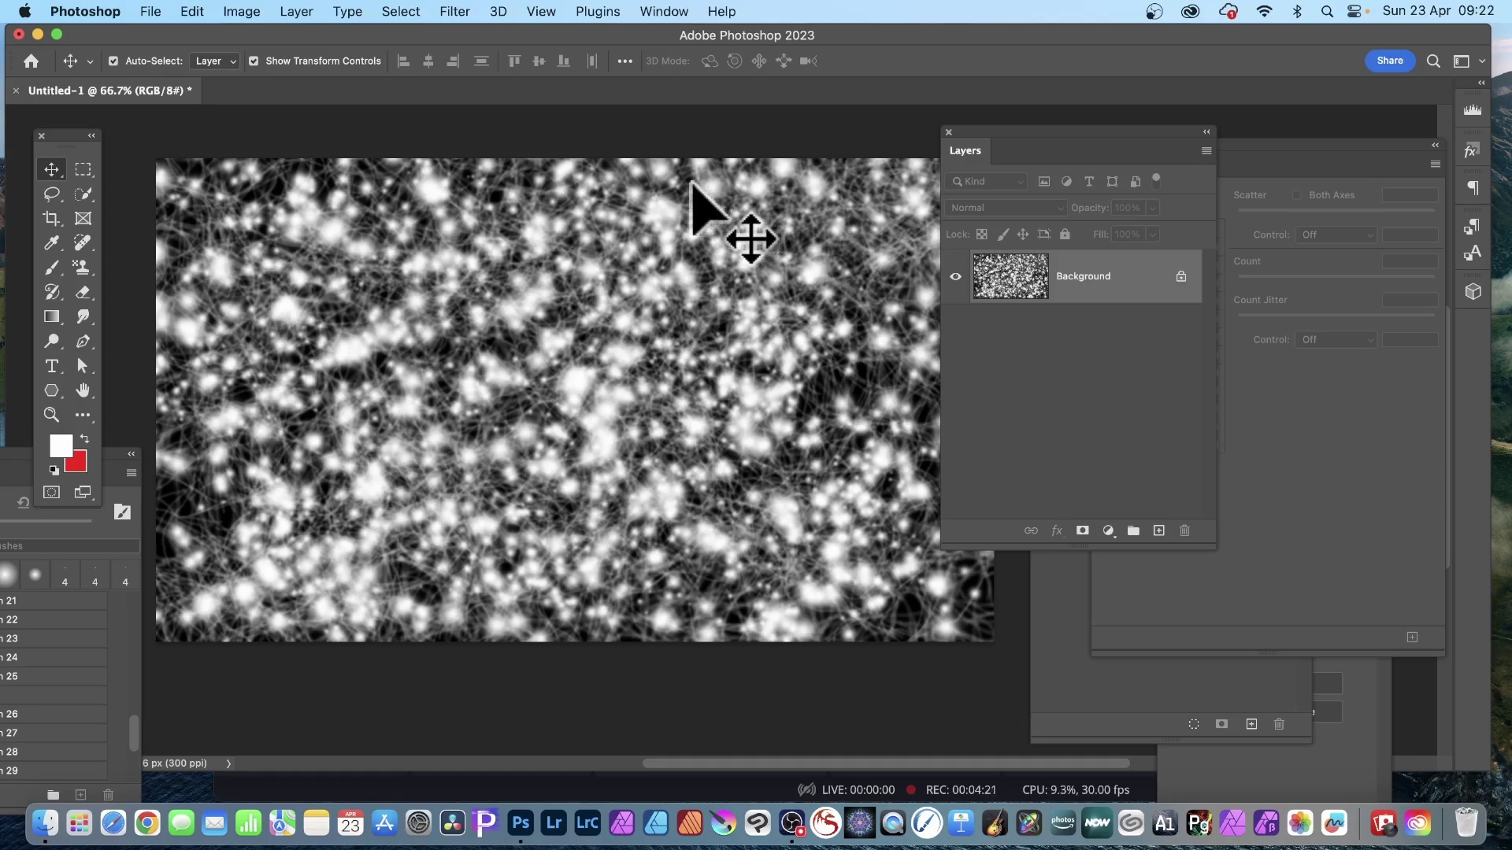
scroll(693, 185, right, 3)
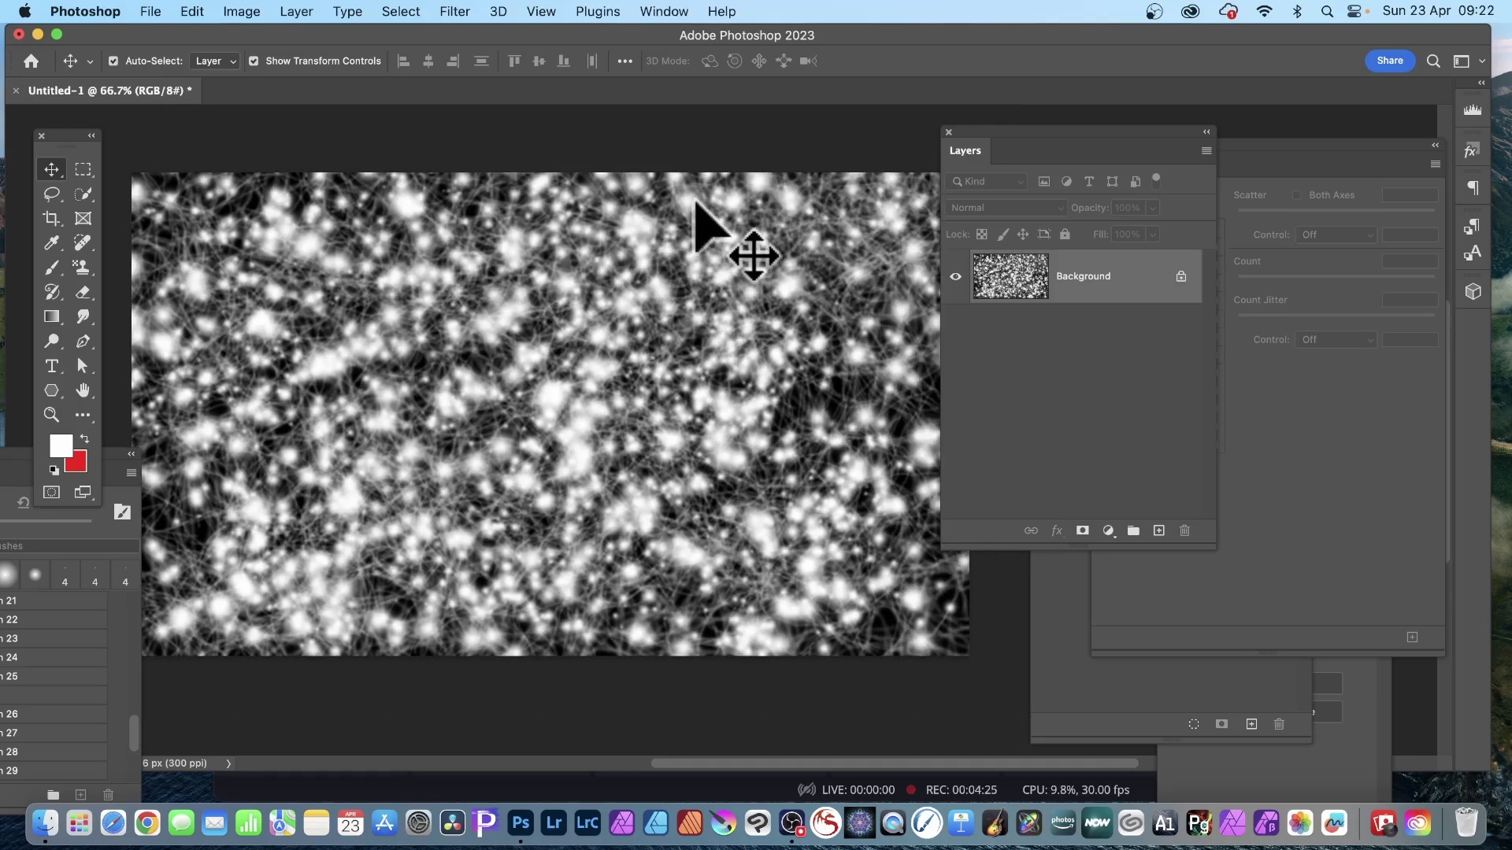
- Apply Oil Paint with Stylization 10, Cleanliness 10, Scale 7.4 and Bristle Detail 10
click(448, 9)
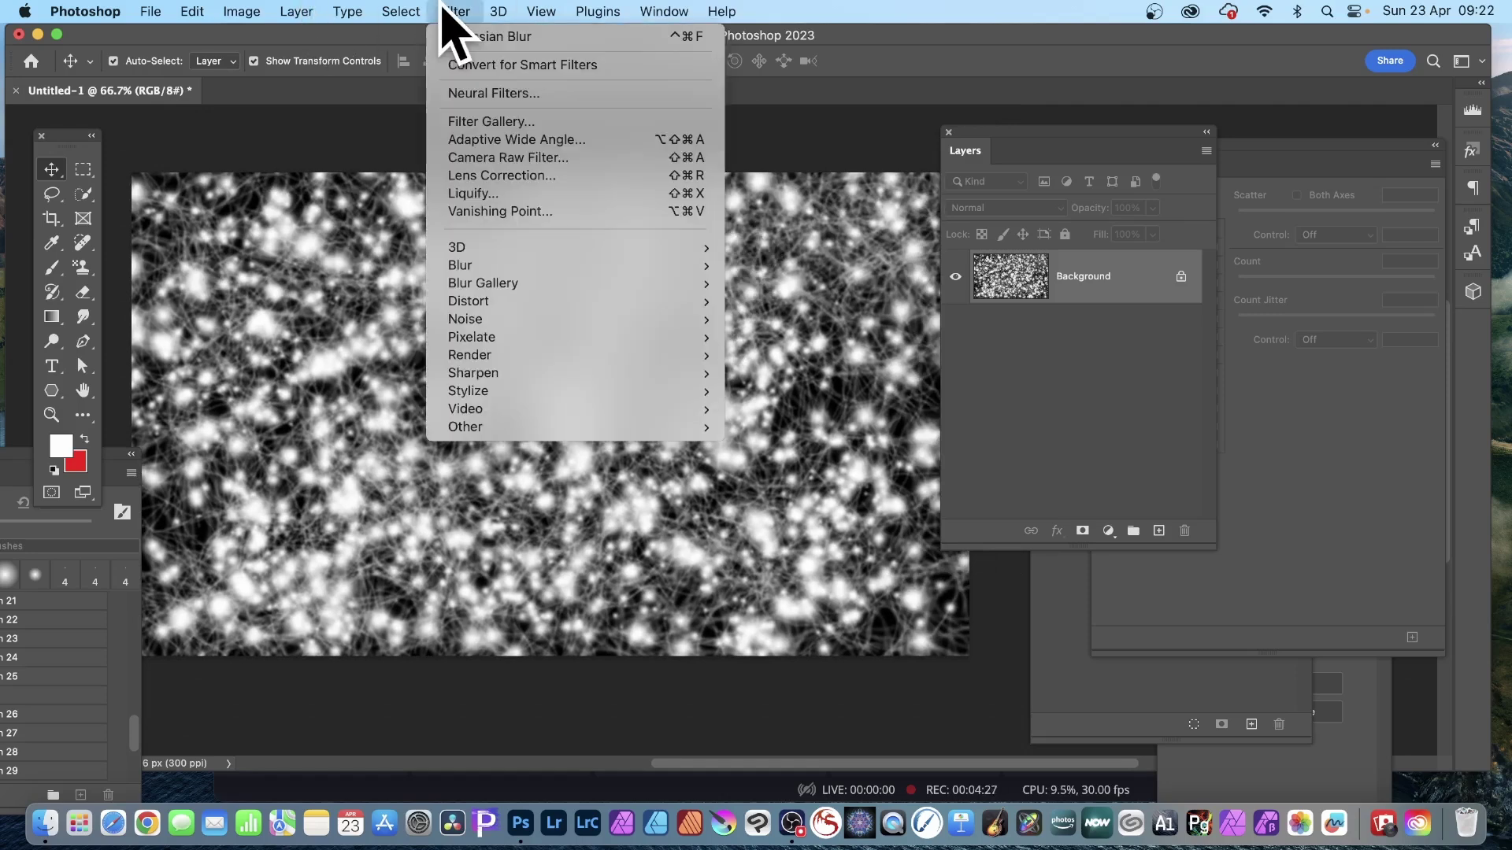
mouse_move(499, 391)
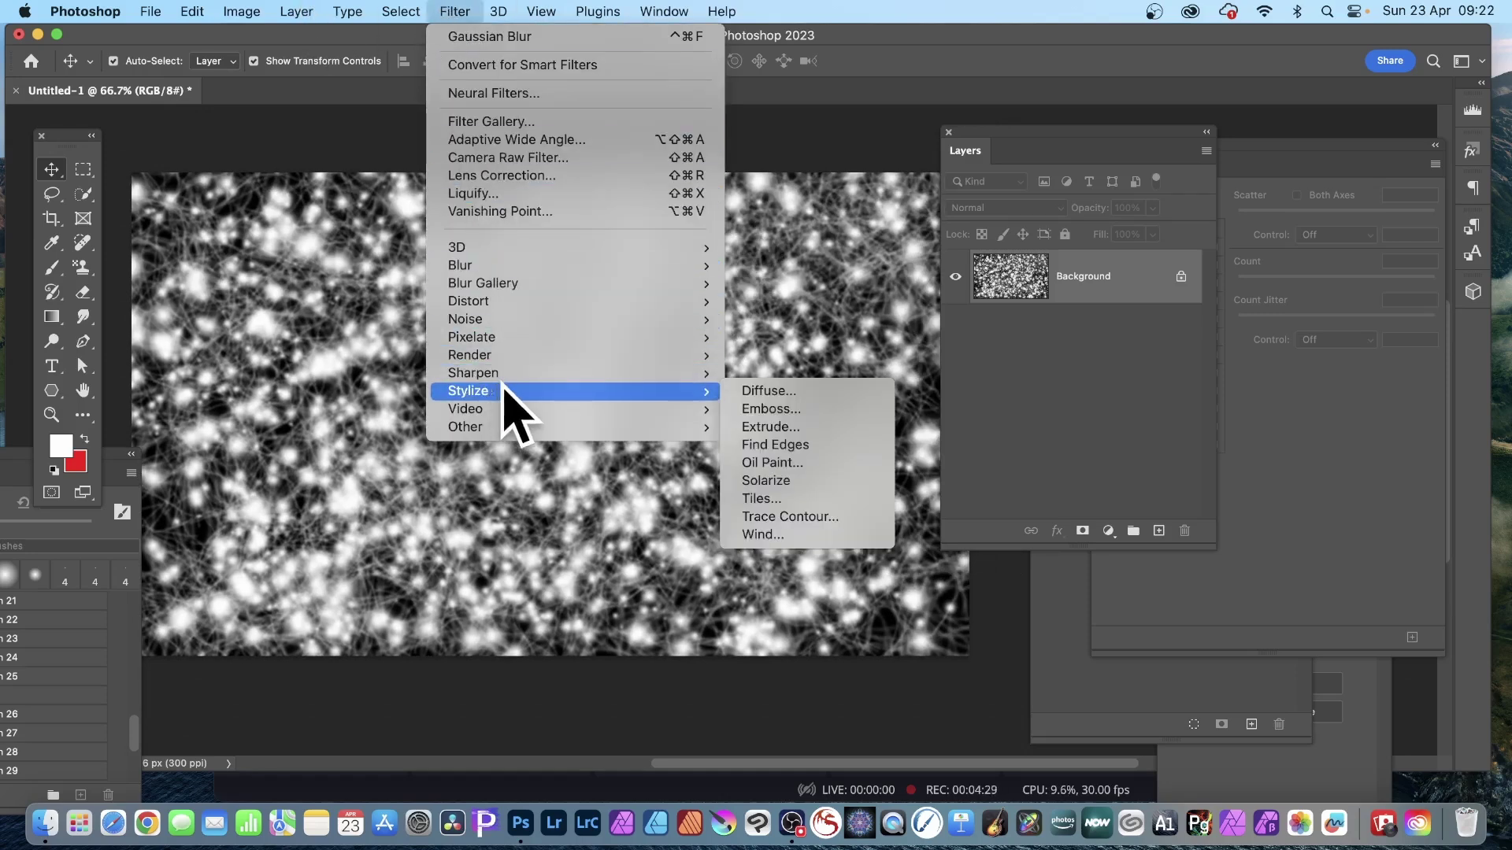
click(817, 464)
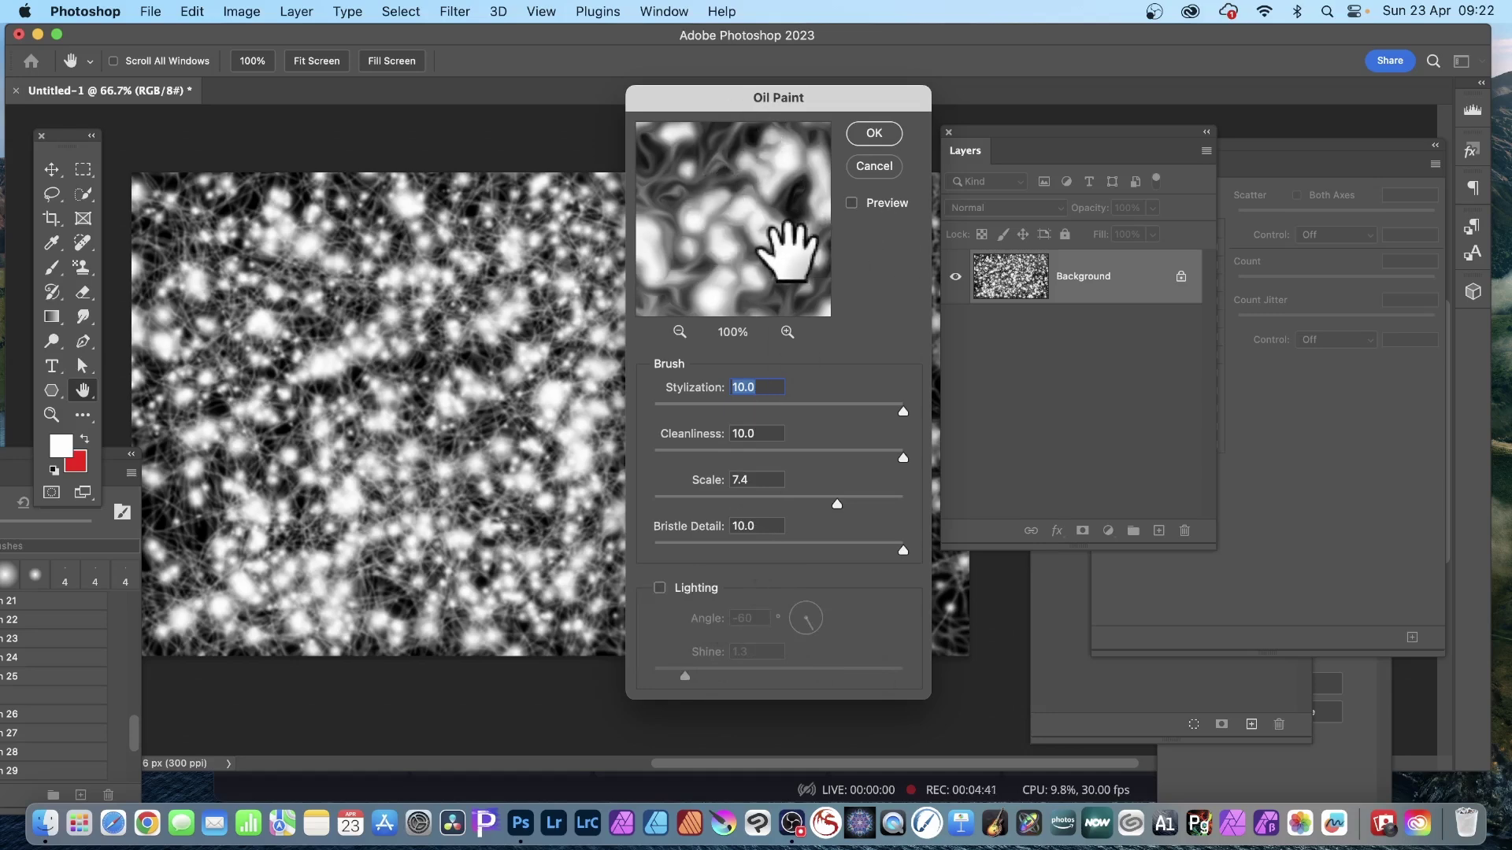
drag(717, 224, 796, 263)
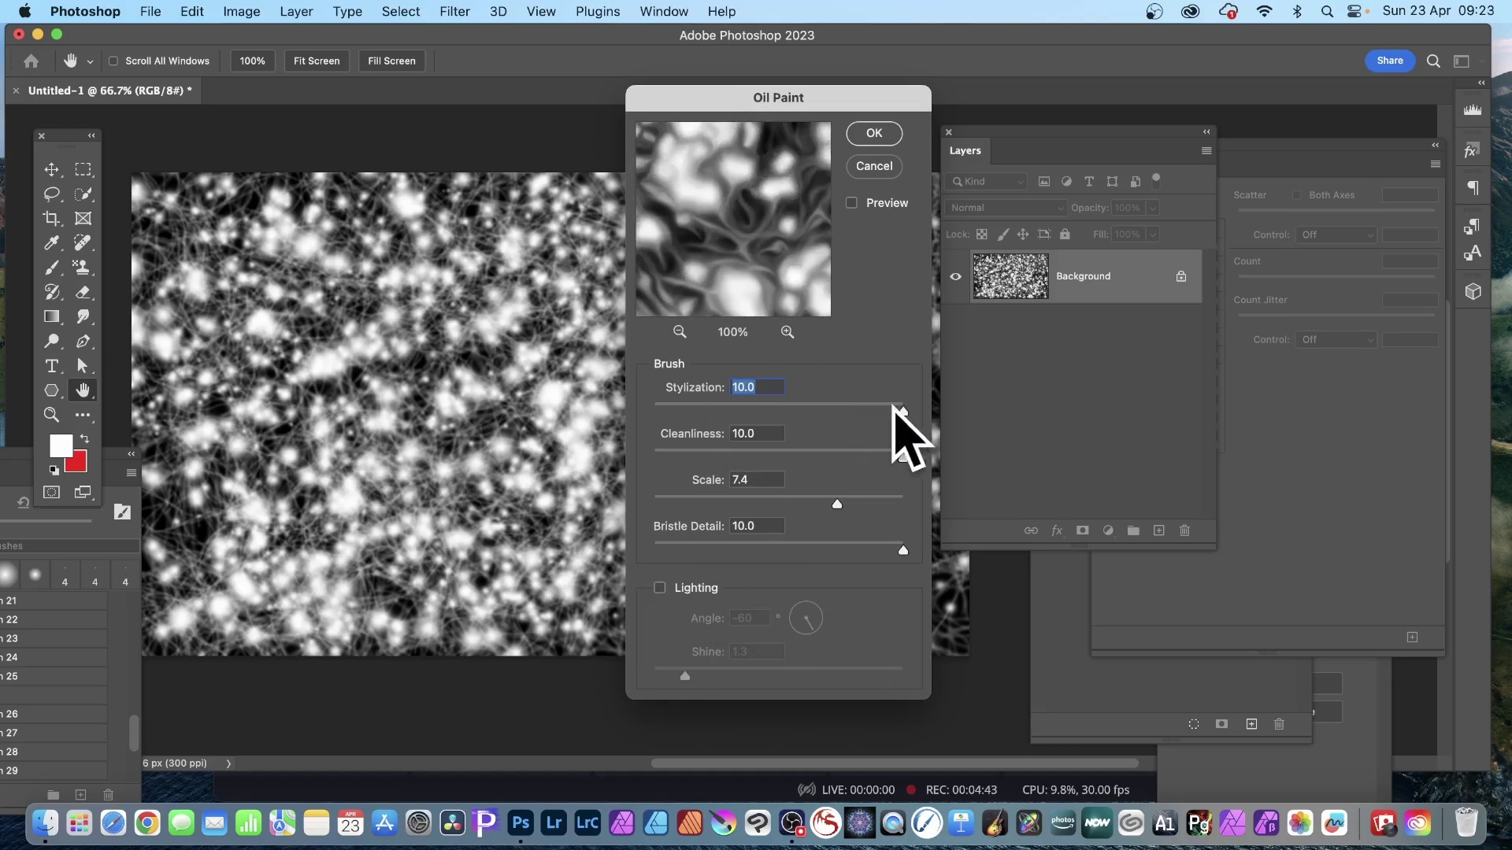
click(874, 133)
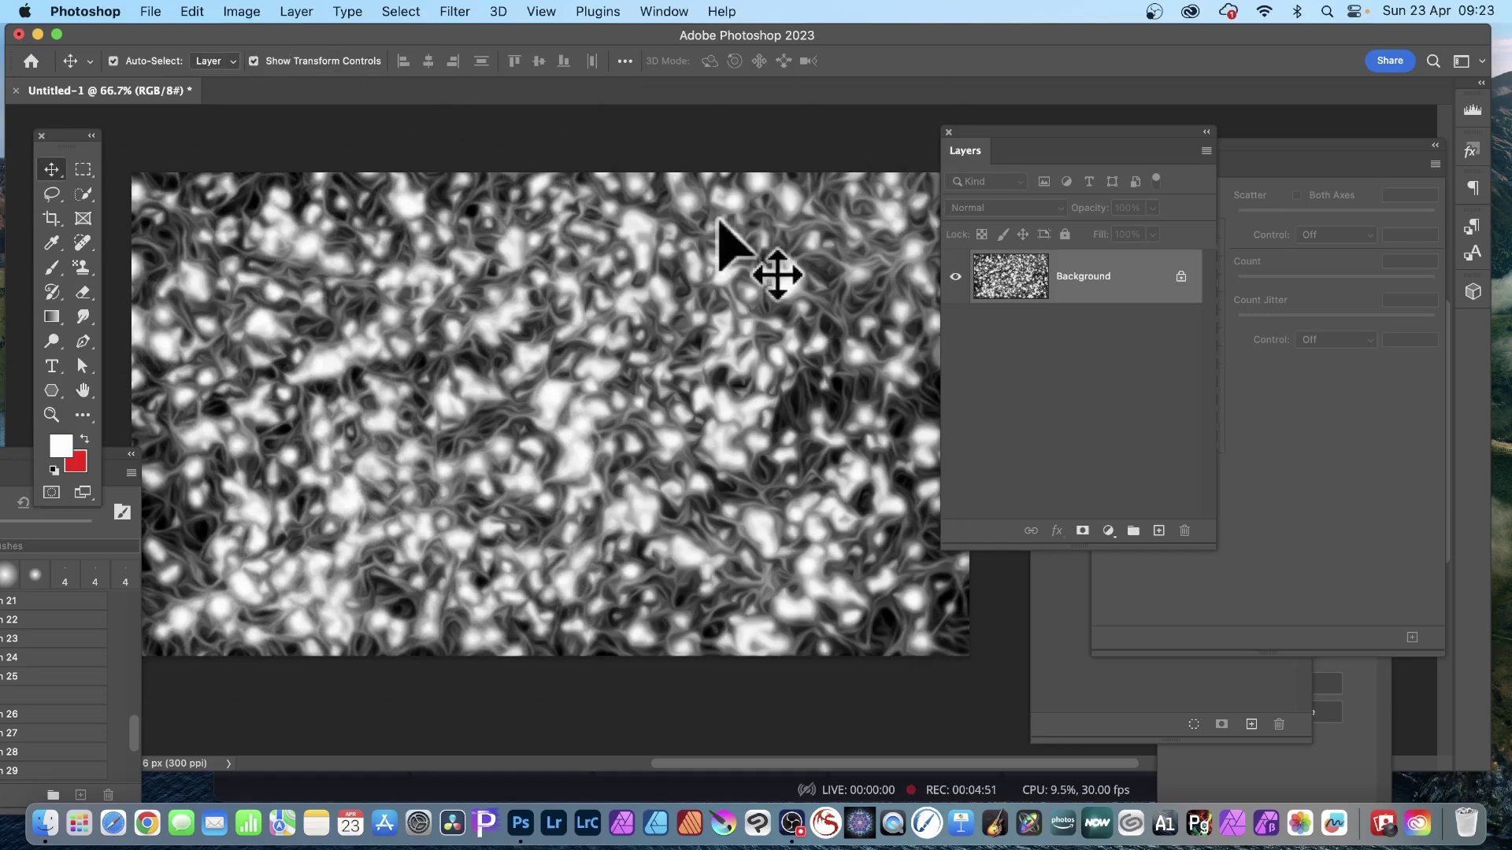
- Load the image's bright areas from the Channels panel and paste them as a new Layer 1
click(1051, 630)
drag(1077, 396, 910, 143)
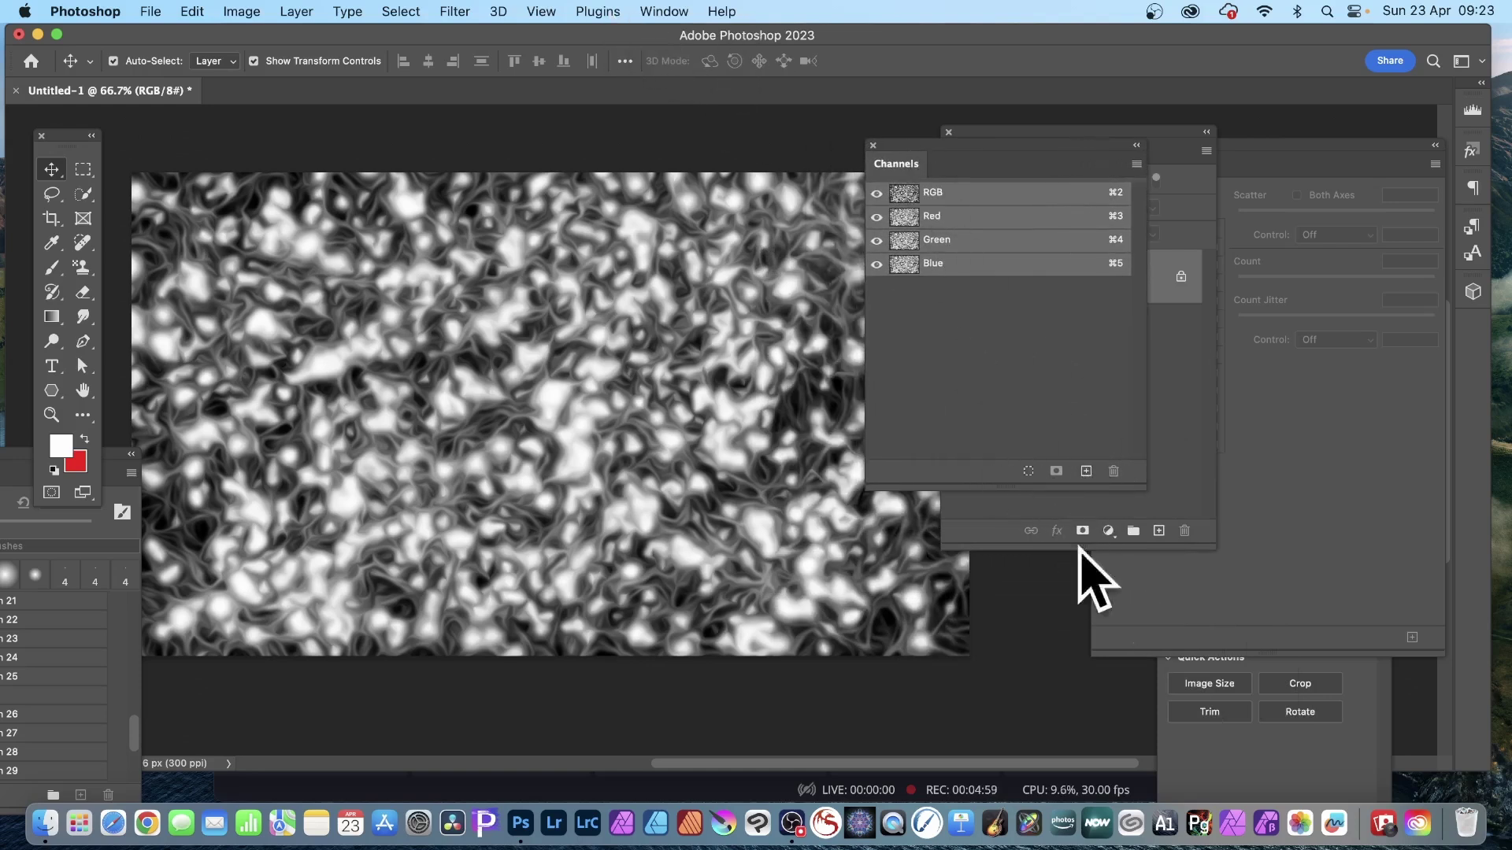
click(1027, 470)
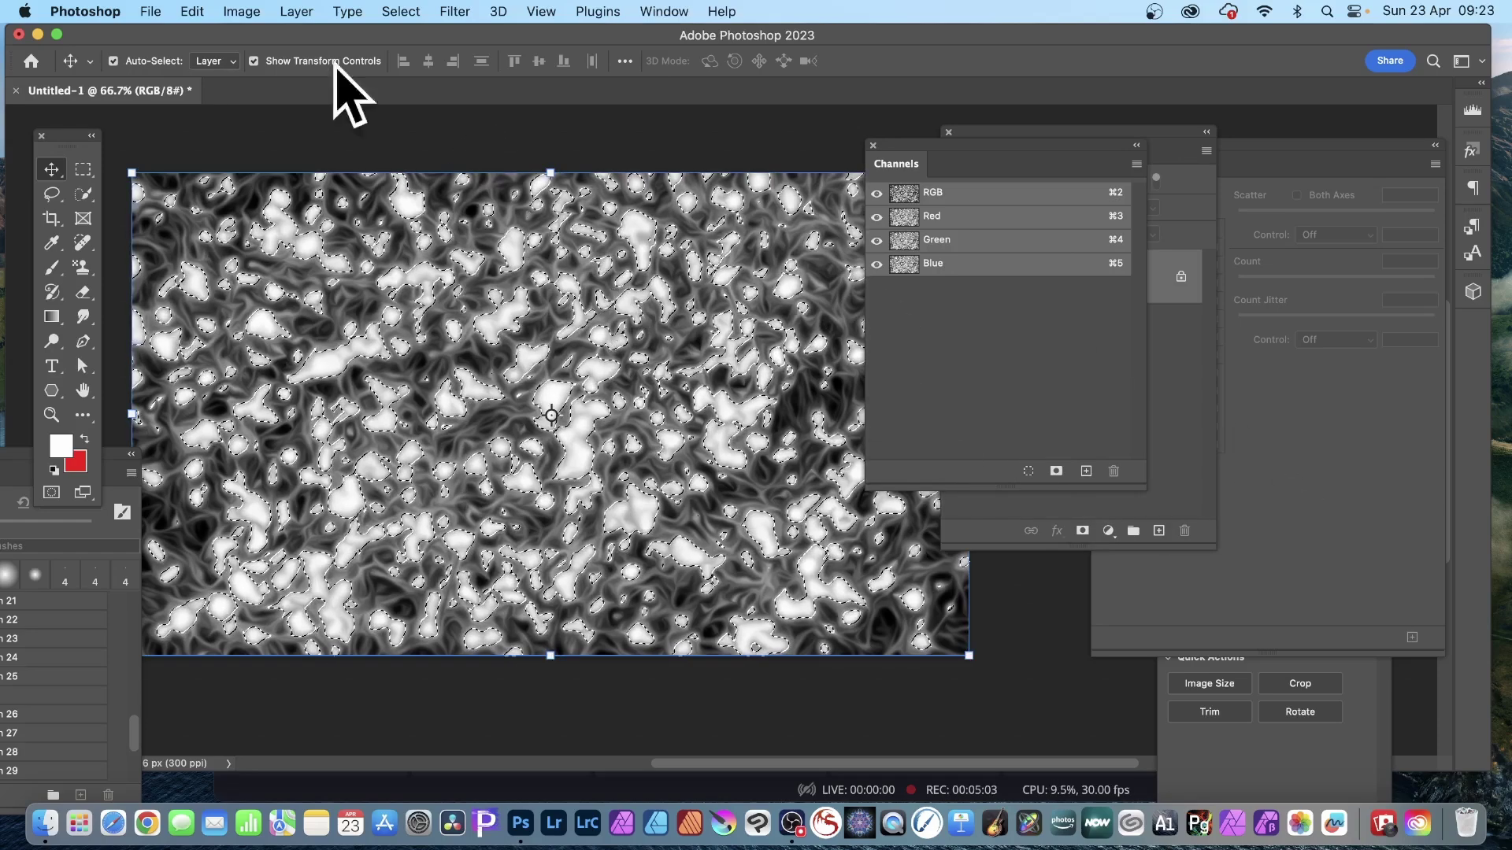
click(192, 11)
click(197, 147)
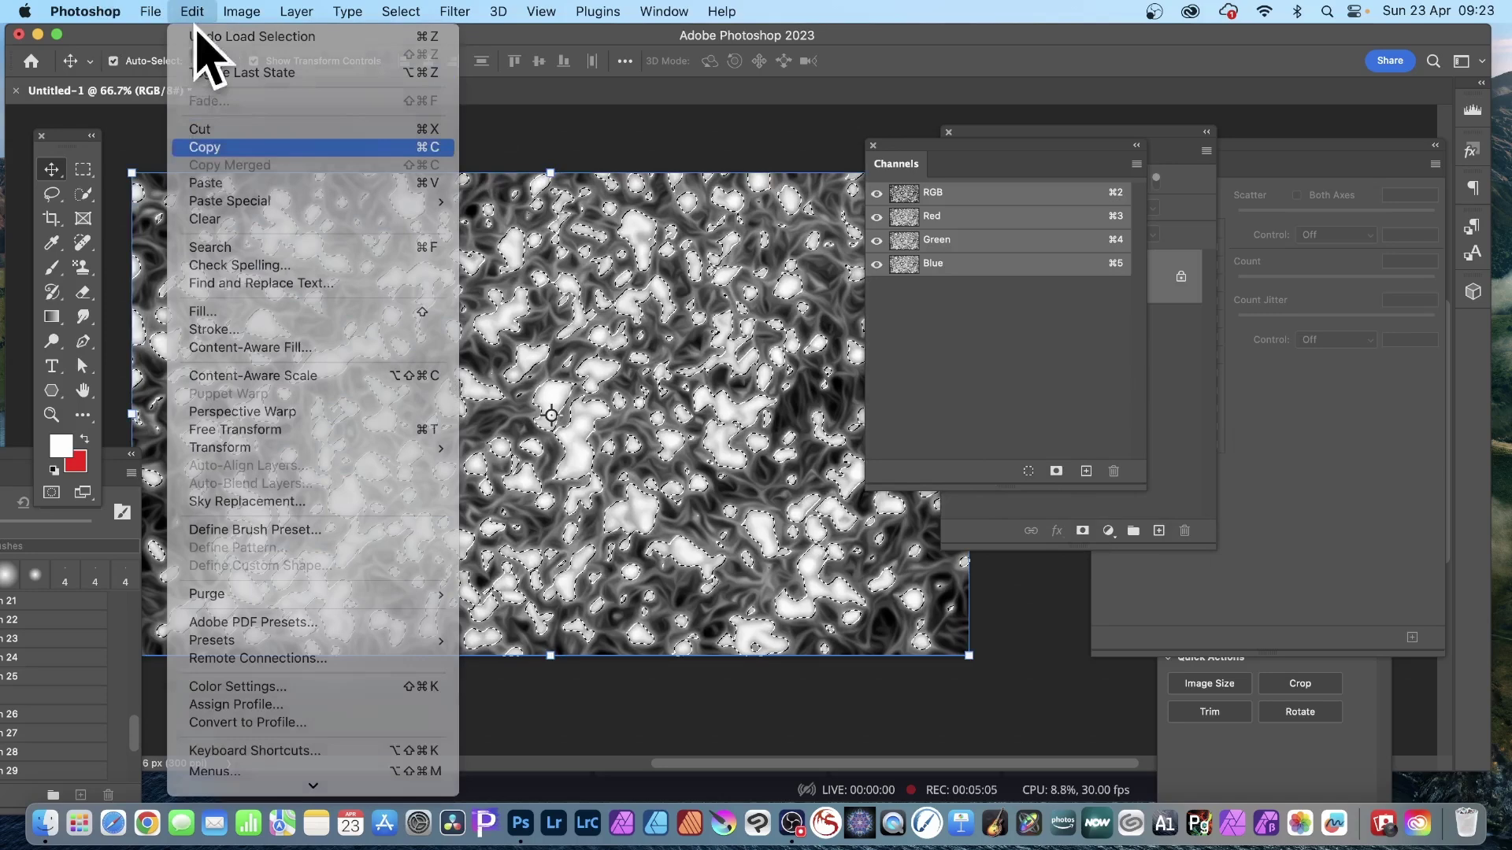
click(200, 11)
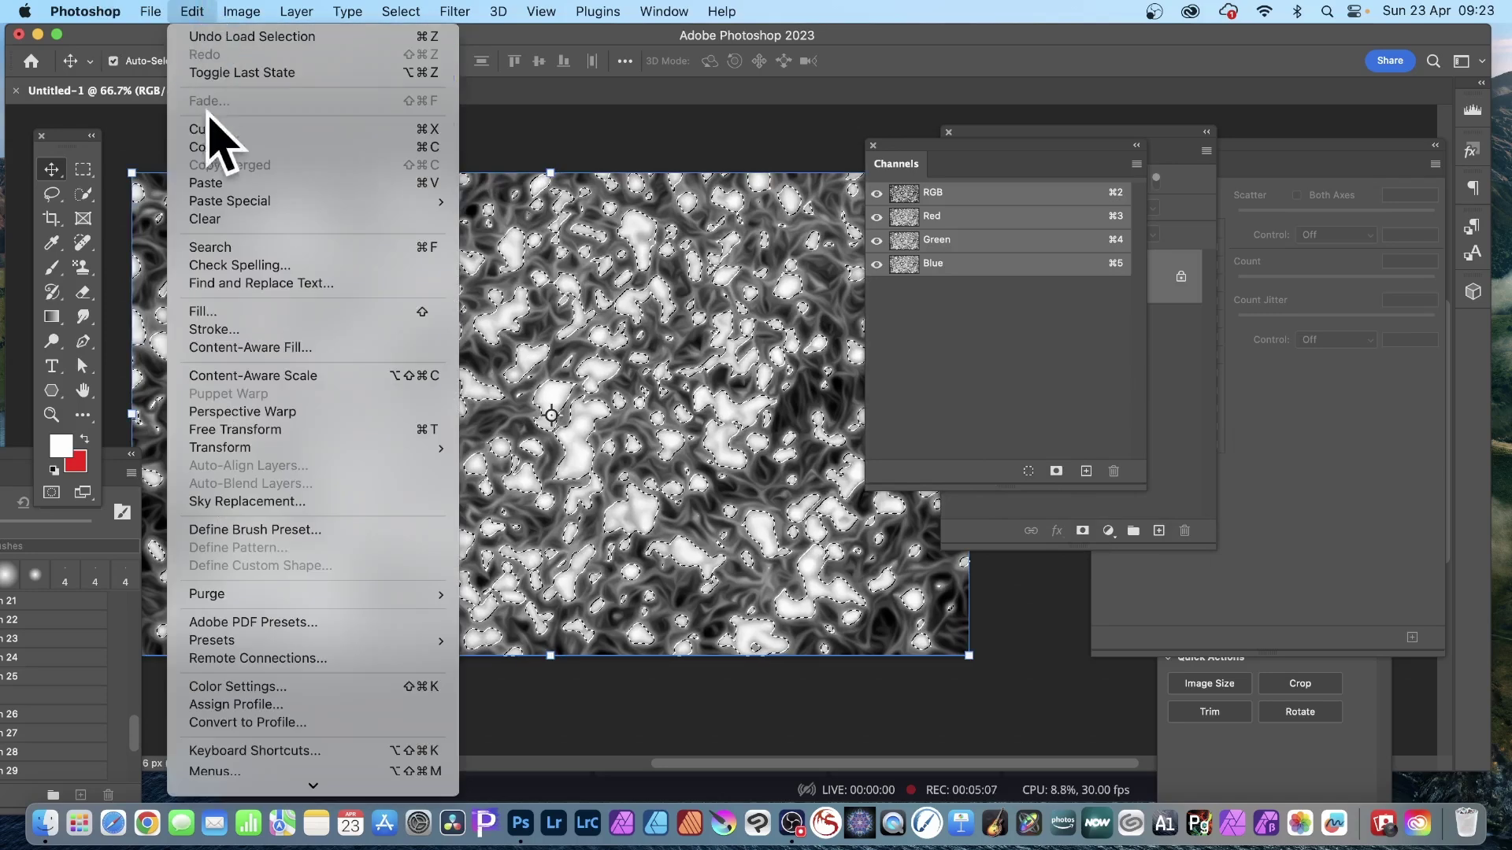
click(222, 184)
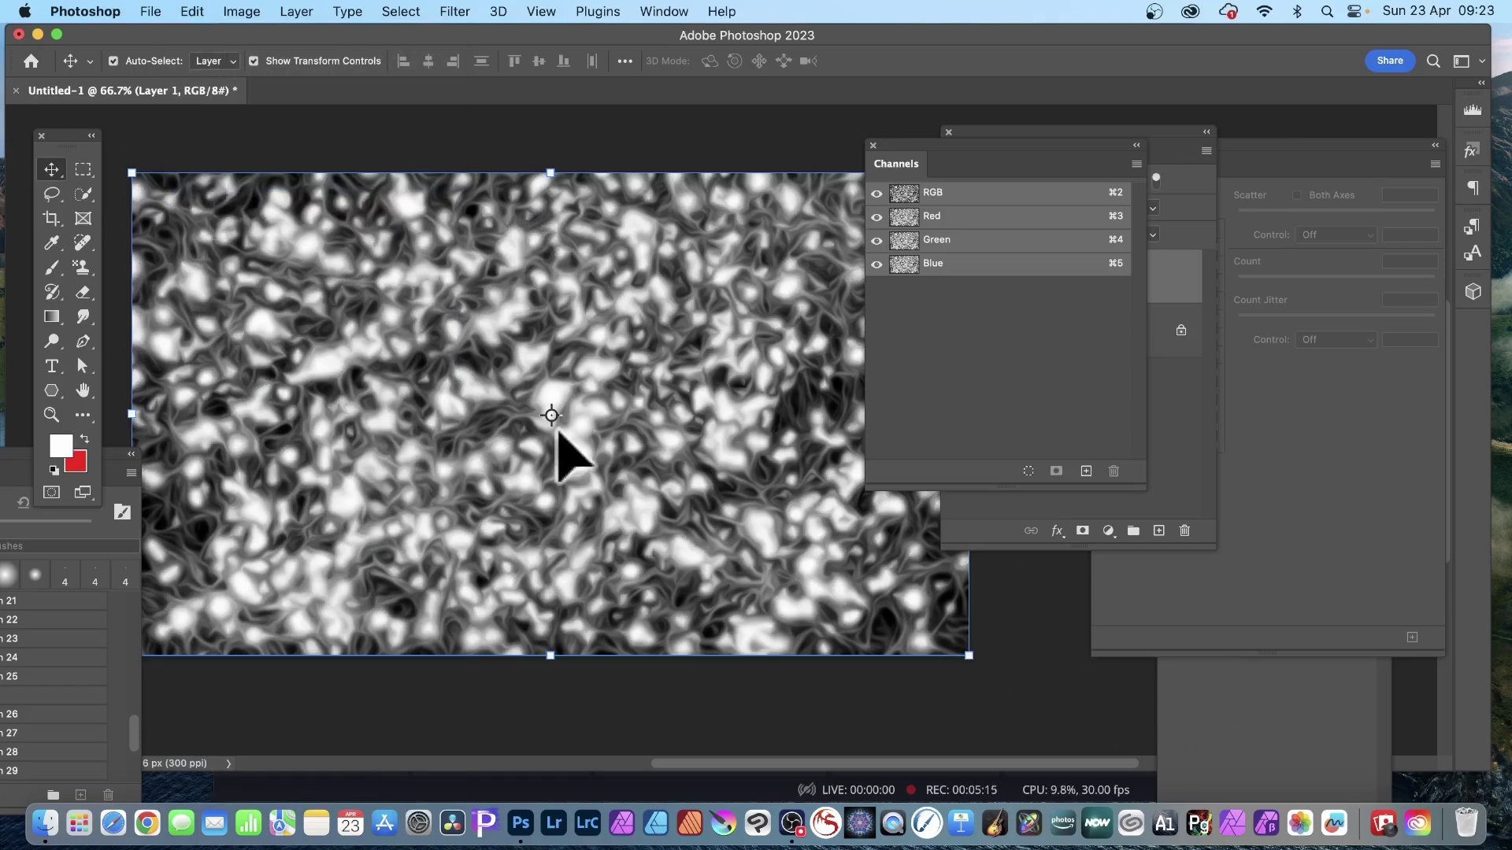
- Enlarge the pasted Layer 1 to about 111% and commit the transform
drag(132, 174, 103, 153)
drag(969, 653, 1029, 690)
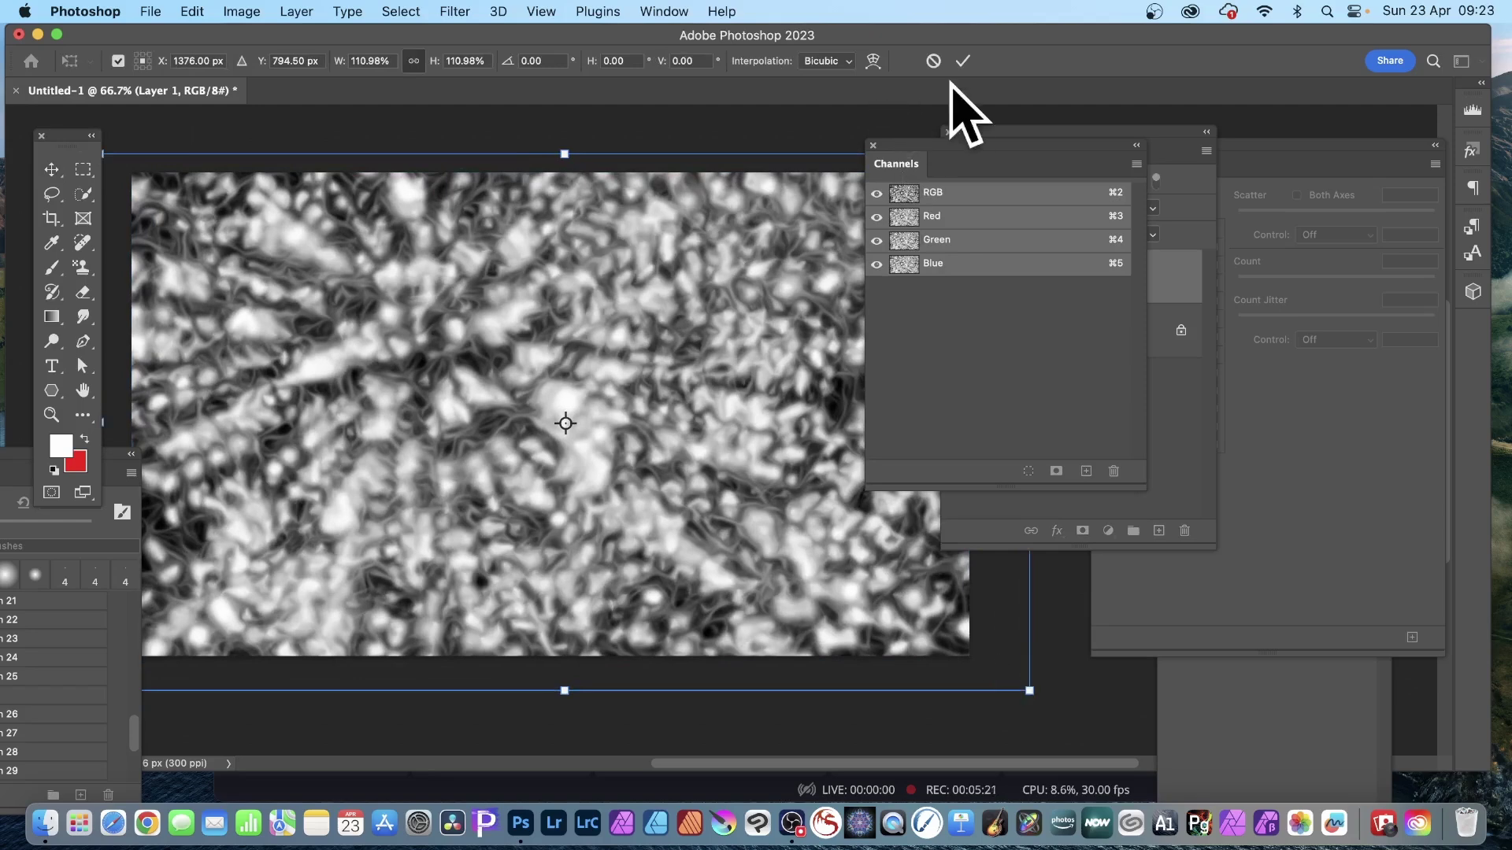
click(933, 61)
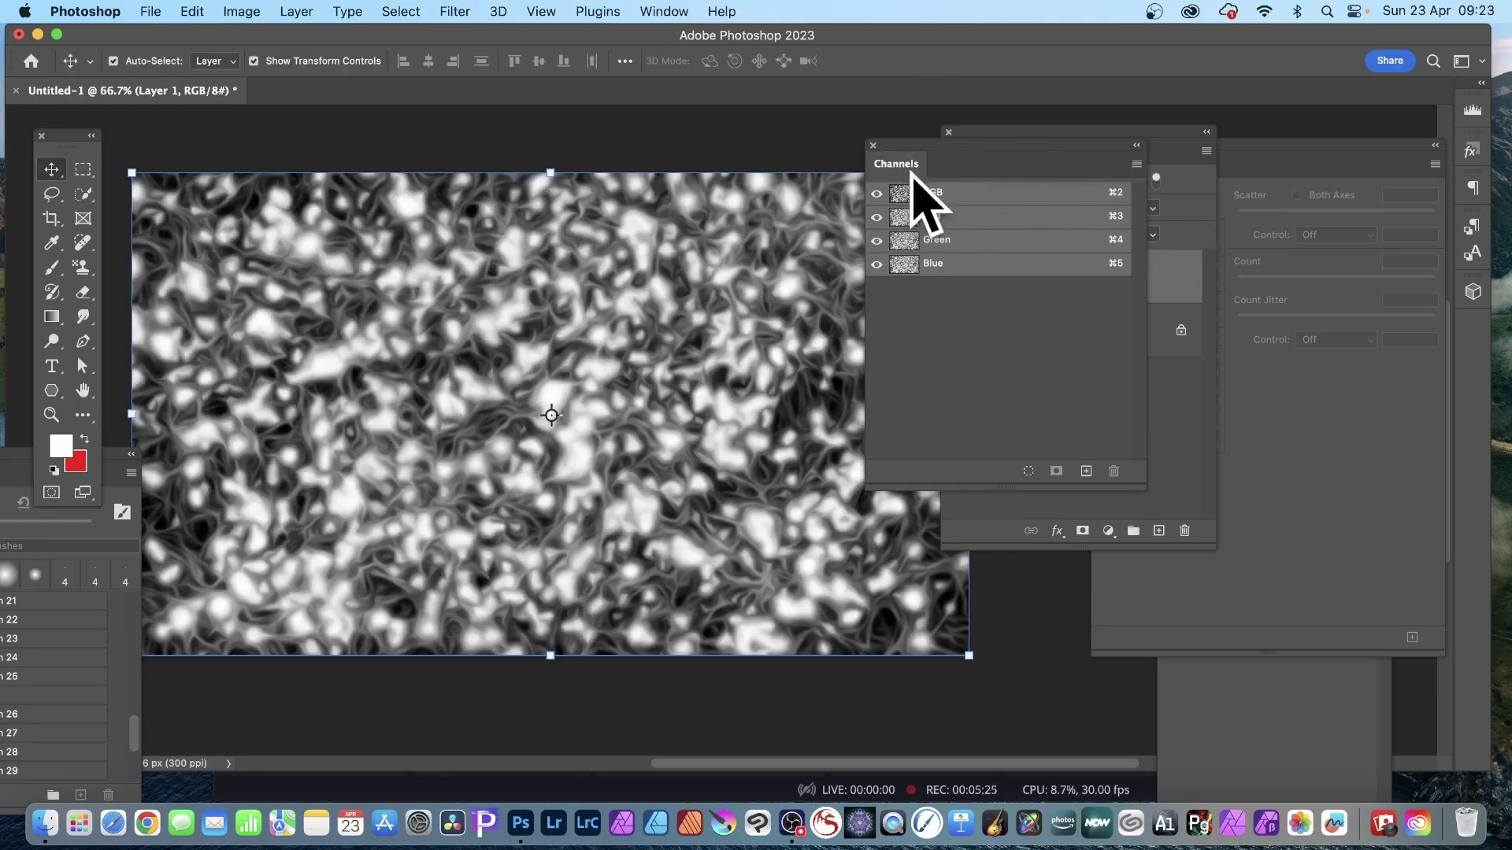
- Add a Bevel & Emboss effect to Layer 1 from the fx menu (Emboss, depth 729%, size 27 px)
drag(900, 168, 1164, 275)
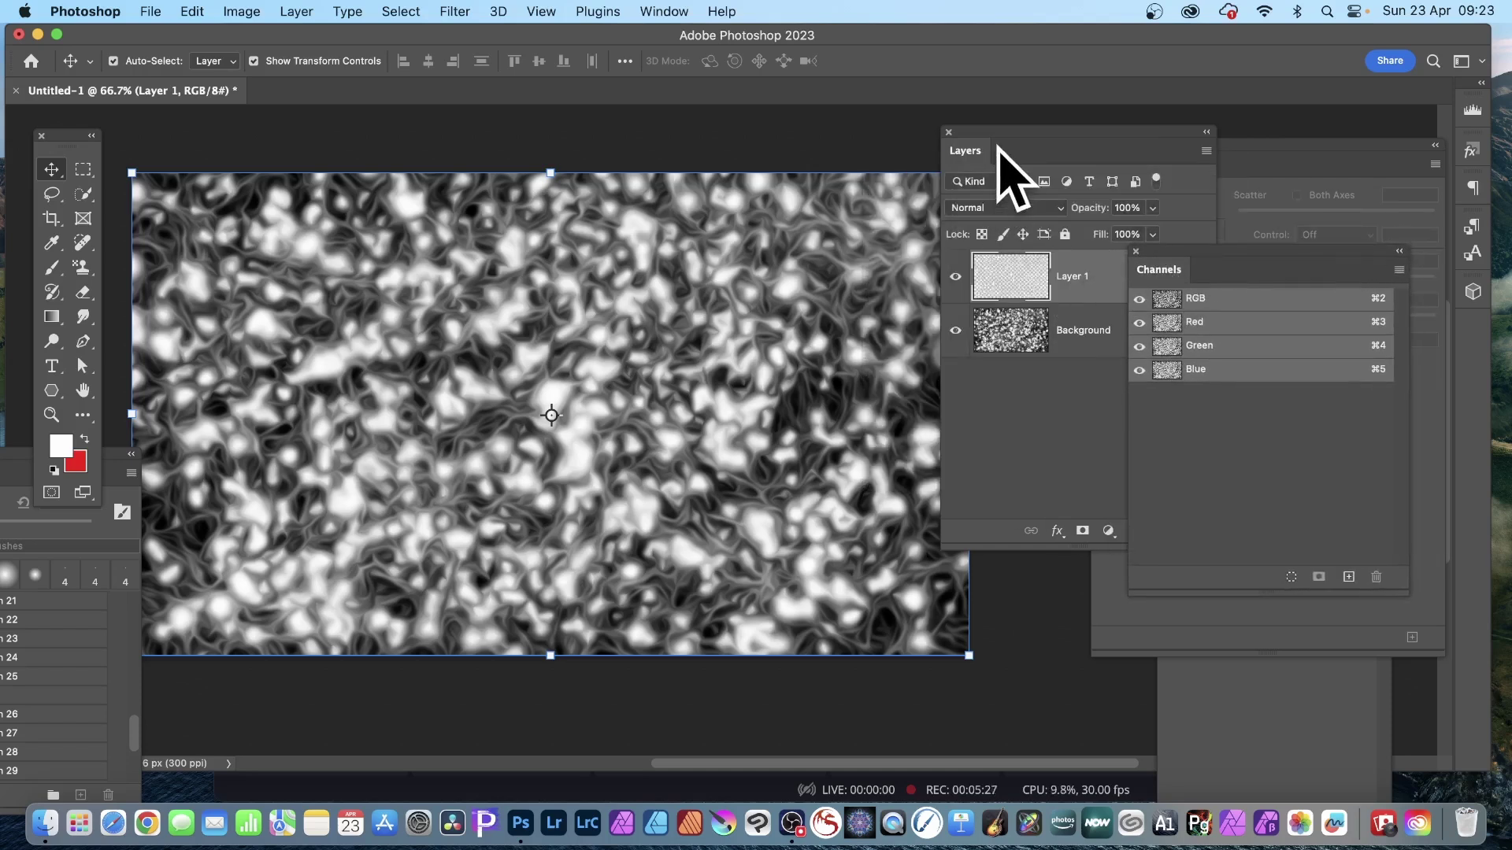
drag(1008, 147, 882, 135)
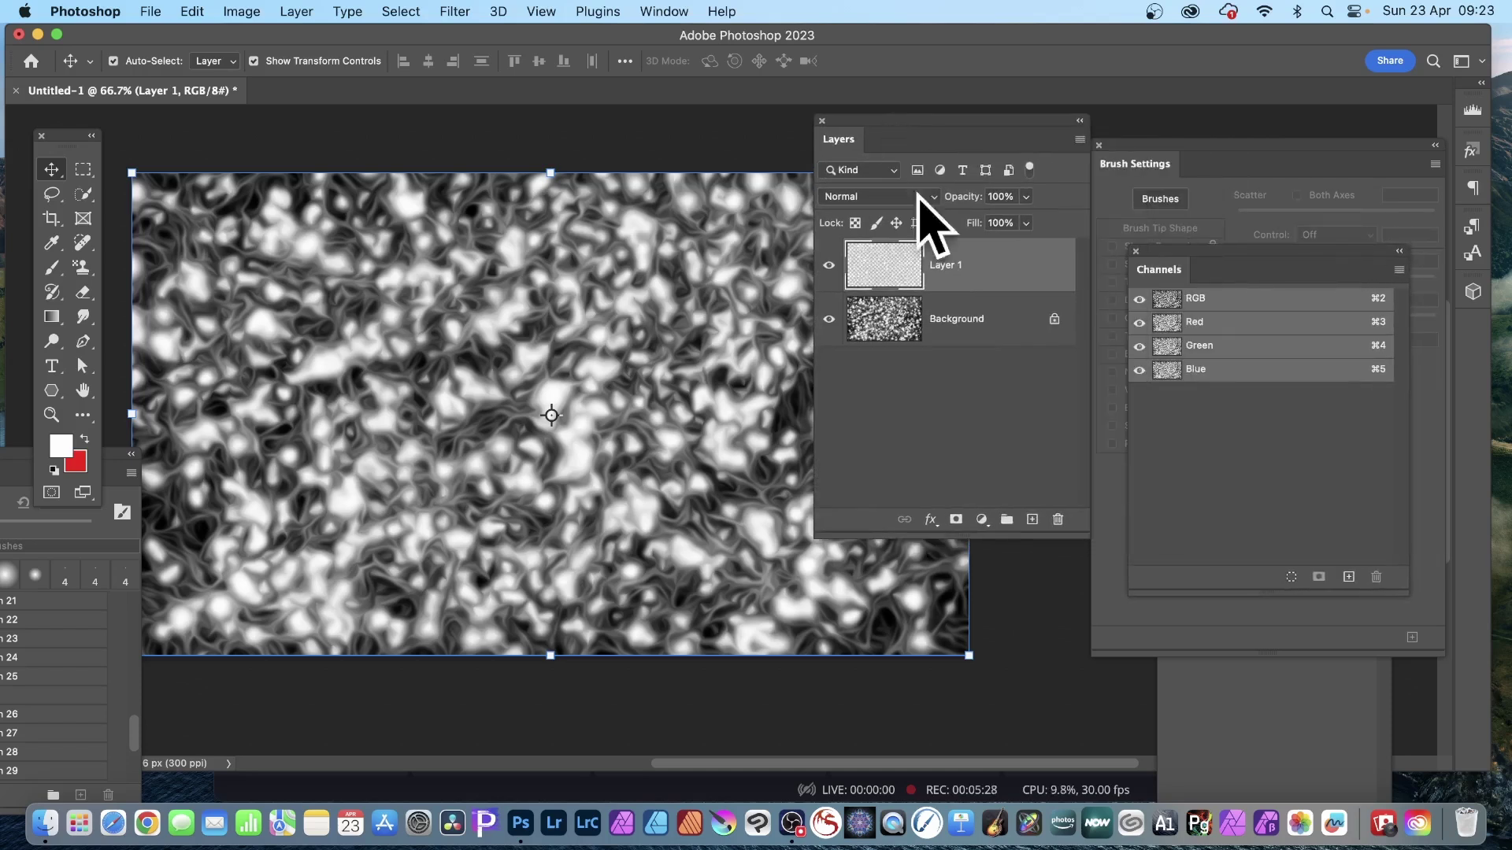
click(932, 519)
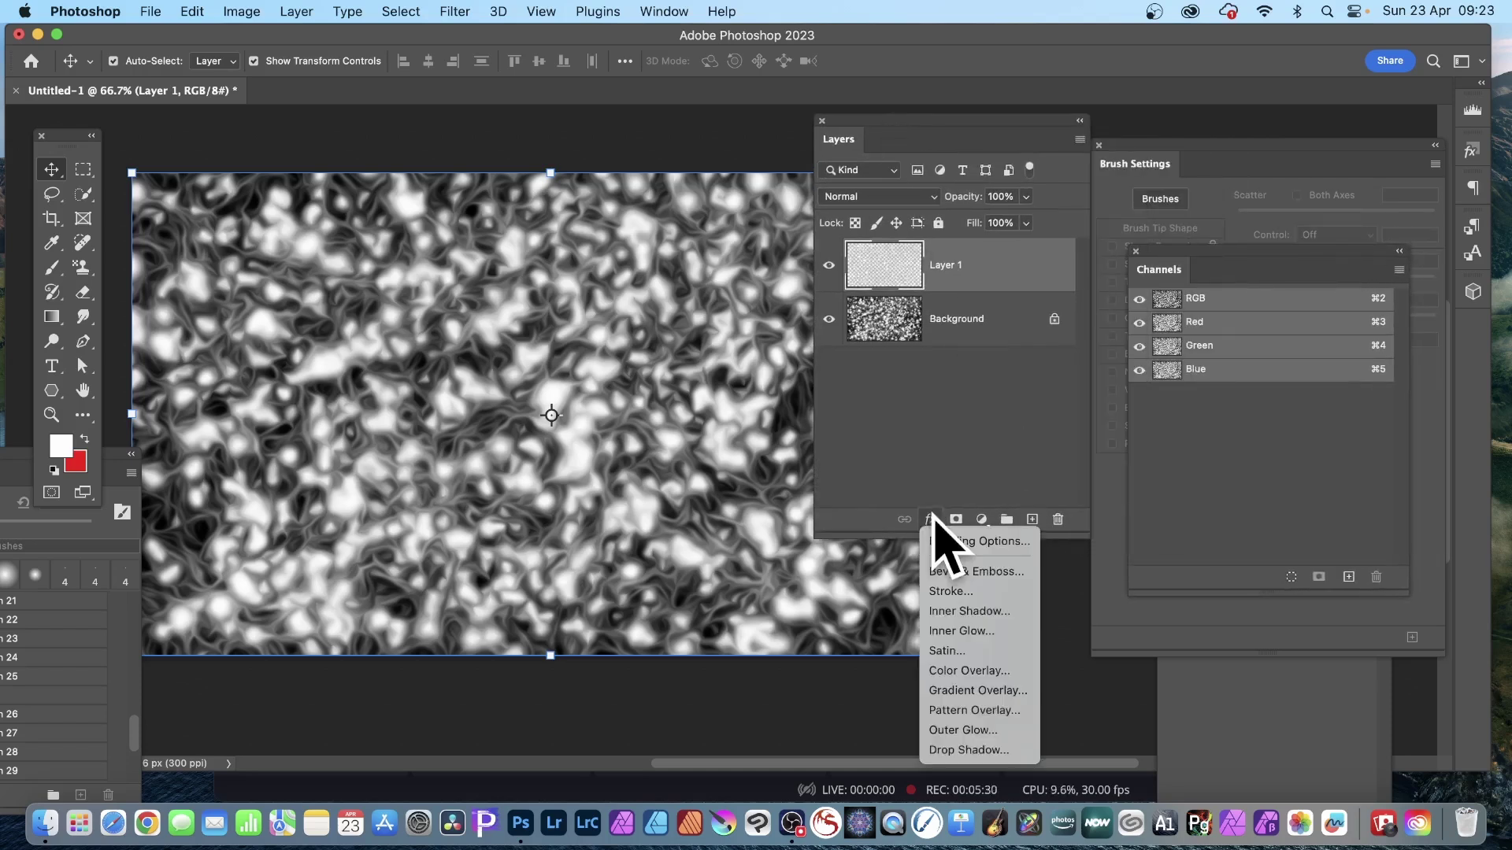
click(957, 571)
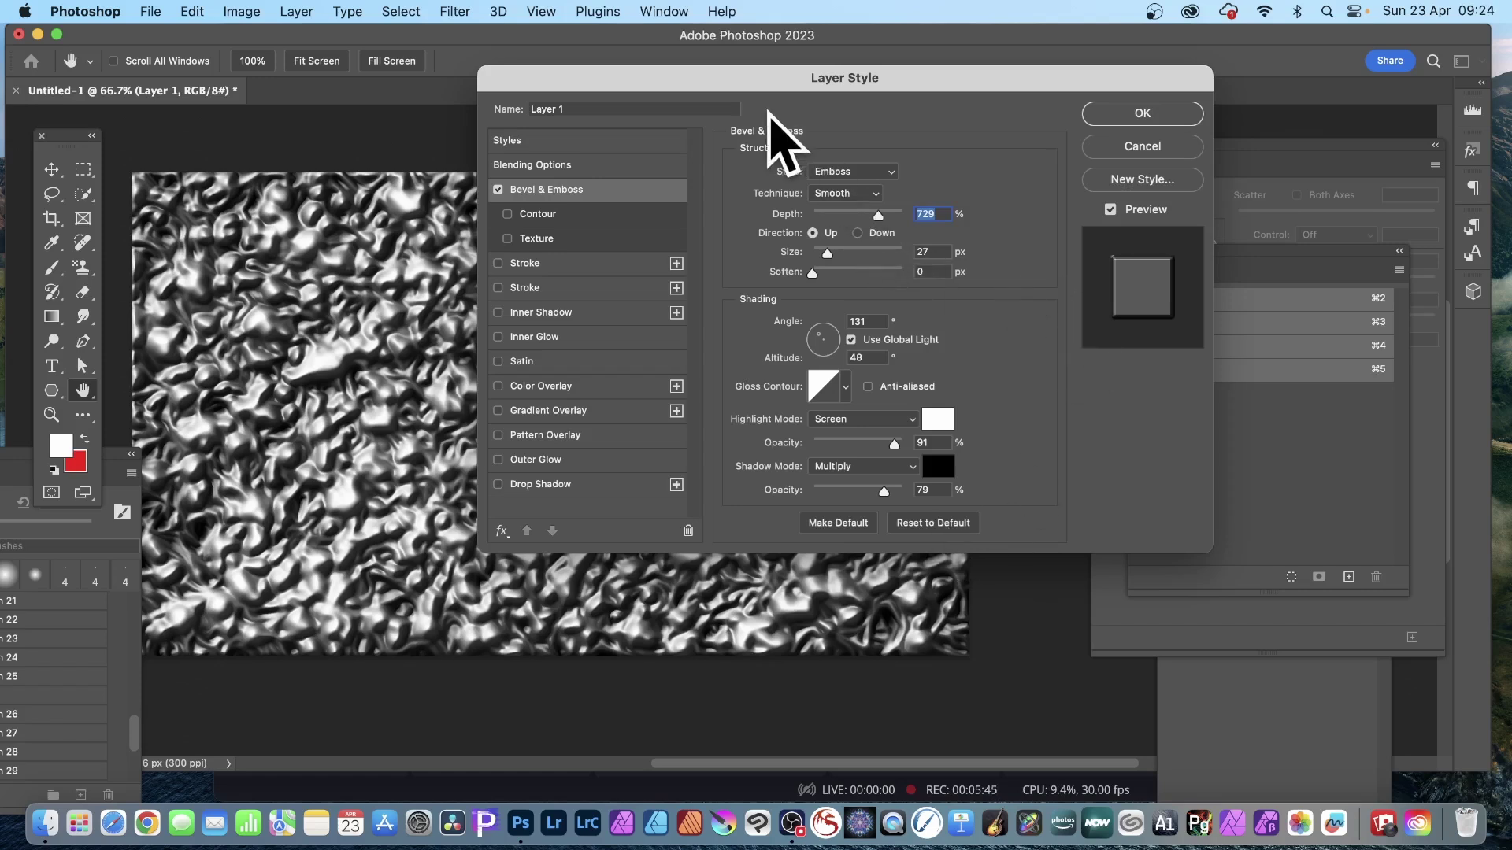
- Set the Bevel & Emboss depth to 1000% and size to 18 px, keeping Soften at 0
drag(782, 82, 1068, 100)
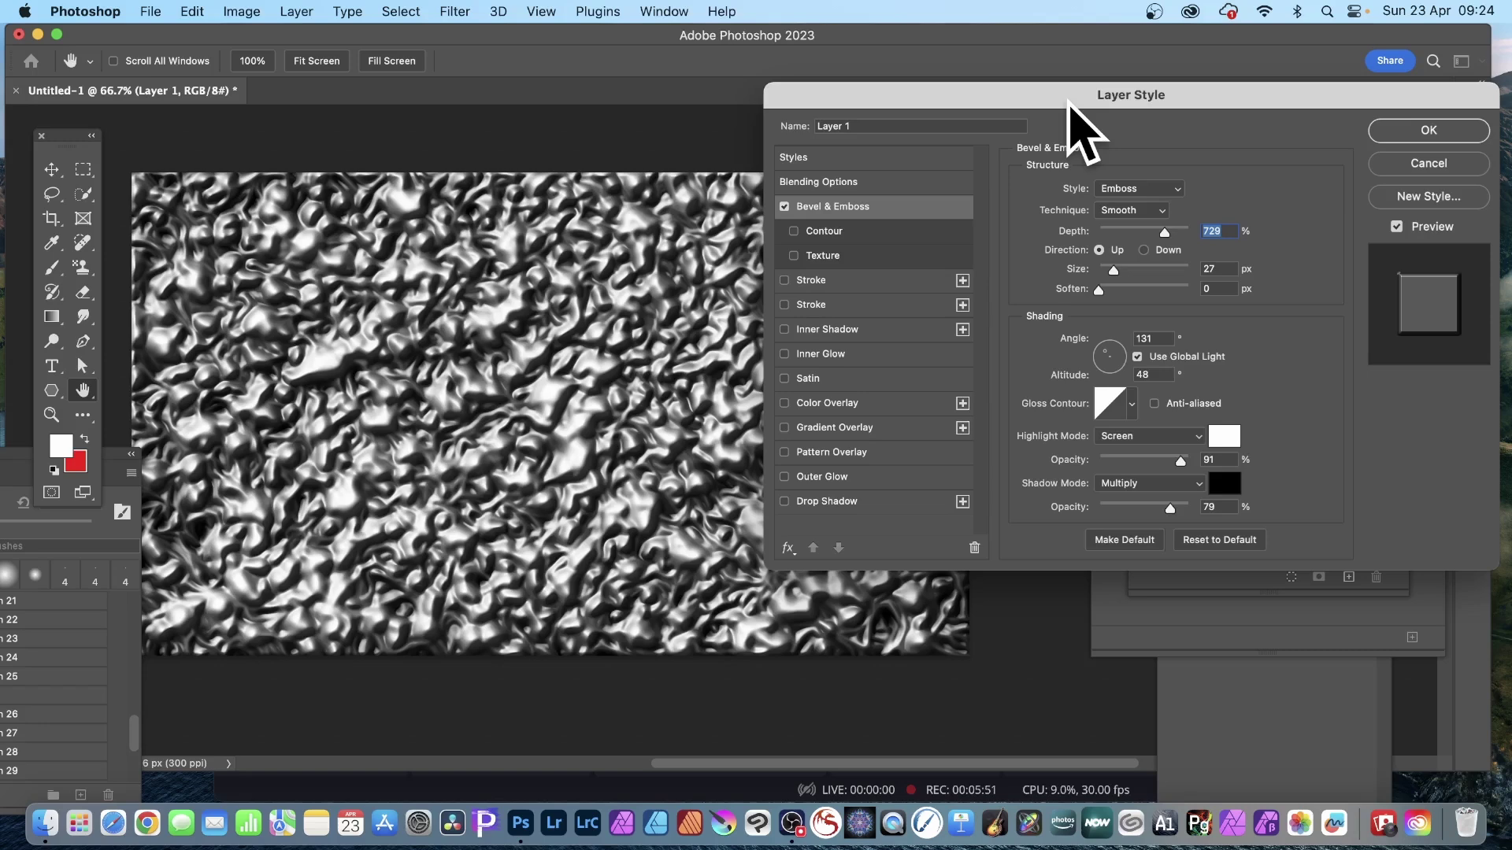
drag(1199, 102, 953, 108)
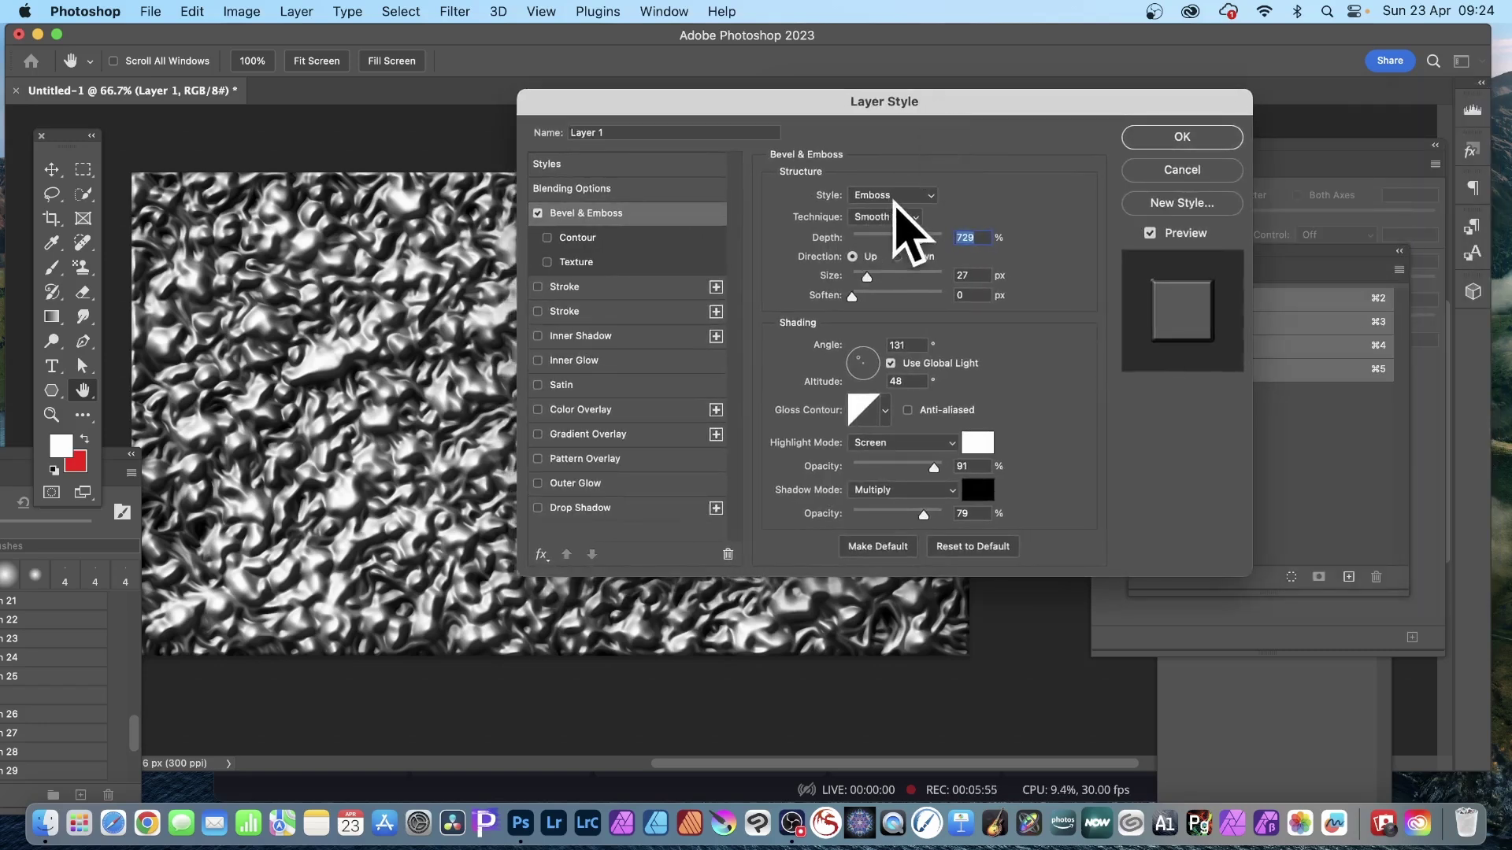
drag(917, 238, 962, 251)
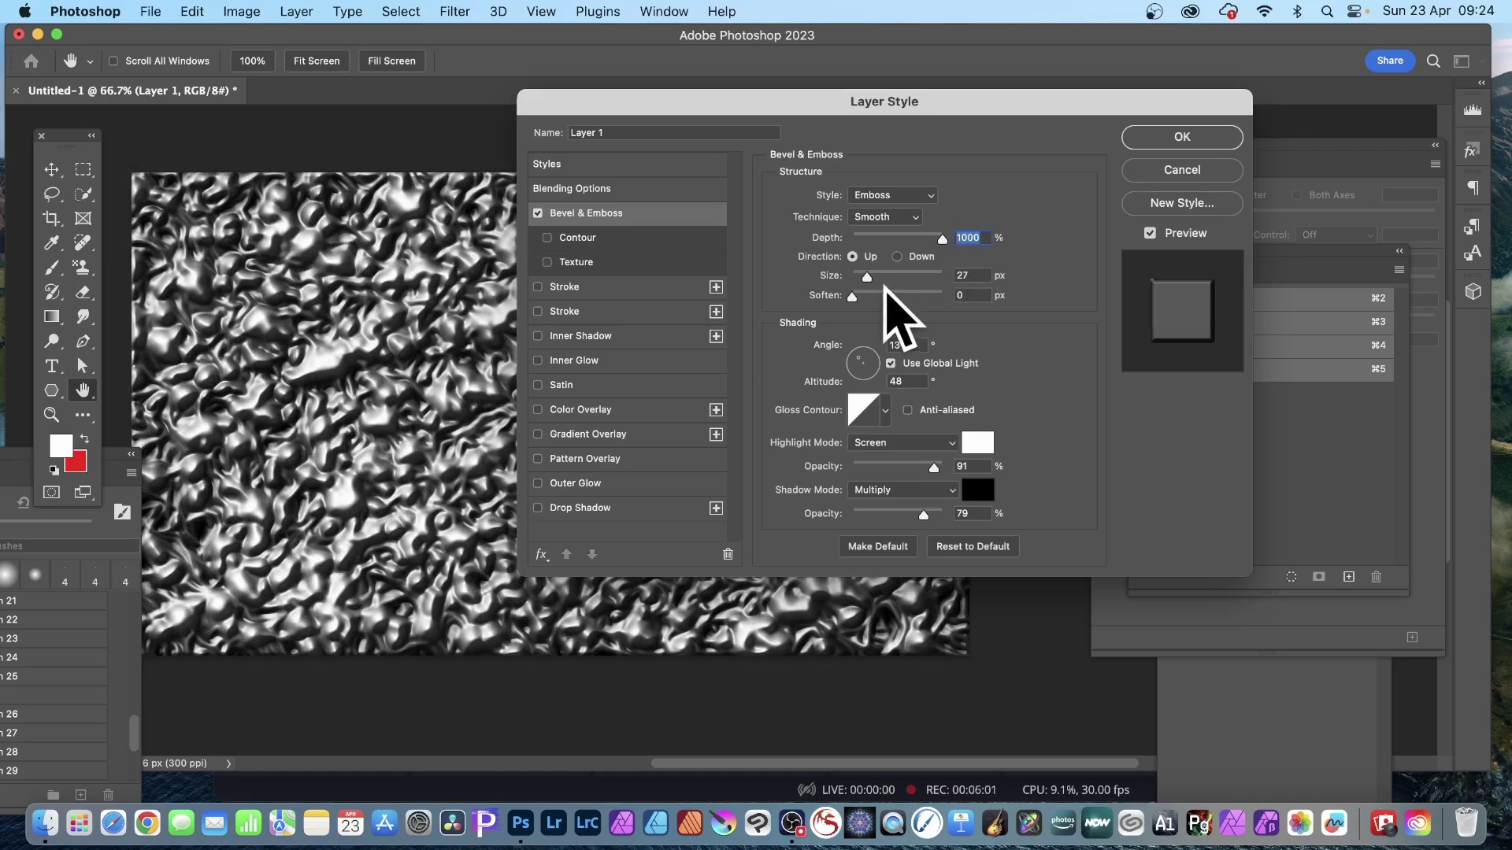
mouse_move(867, 276)
mouse_down()
mouse_move(894, 276)
mouse_move(865, 277)
mouse_up()
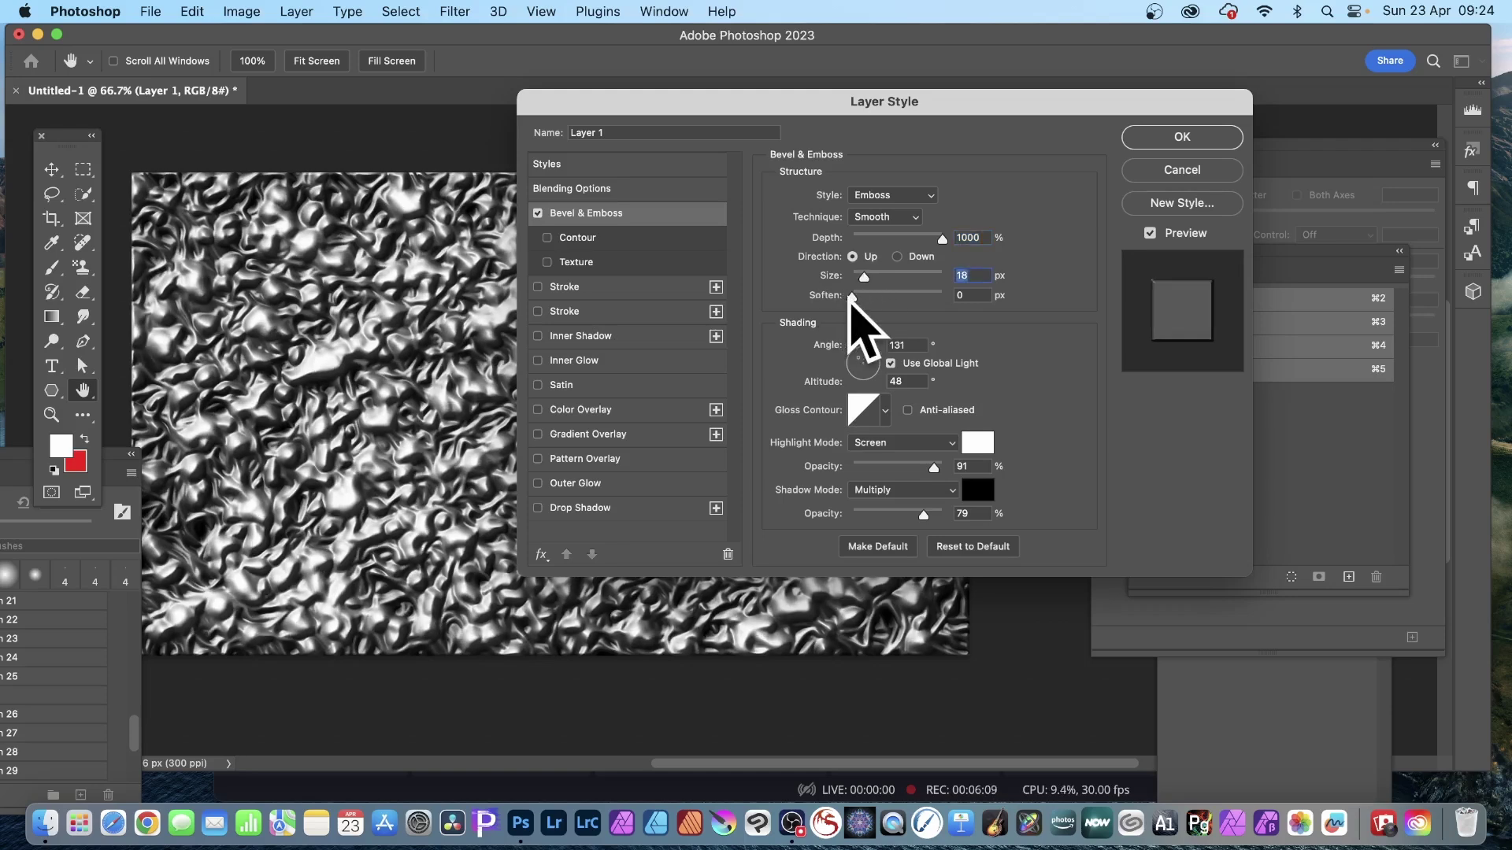
mouse_move(852, 298)
mouse_down()
mouse_move(955, 305)
mouse_move(833, 304)
mouse_up()
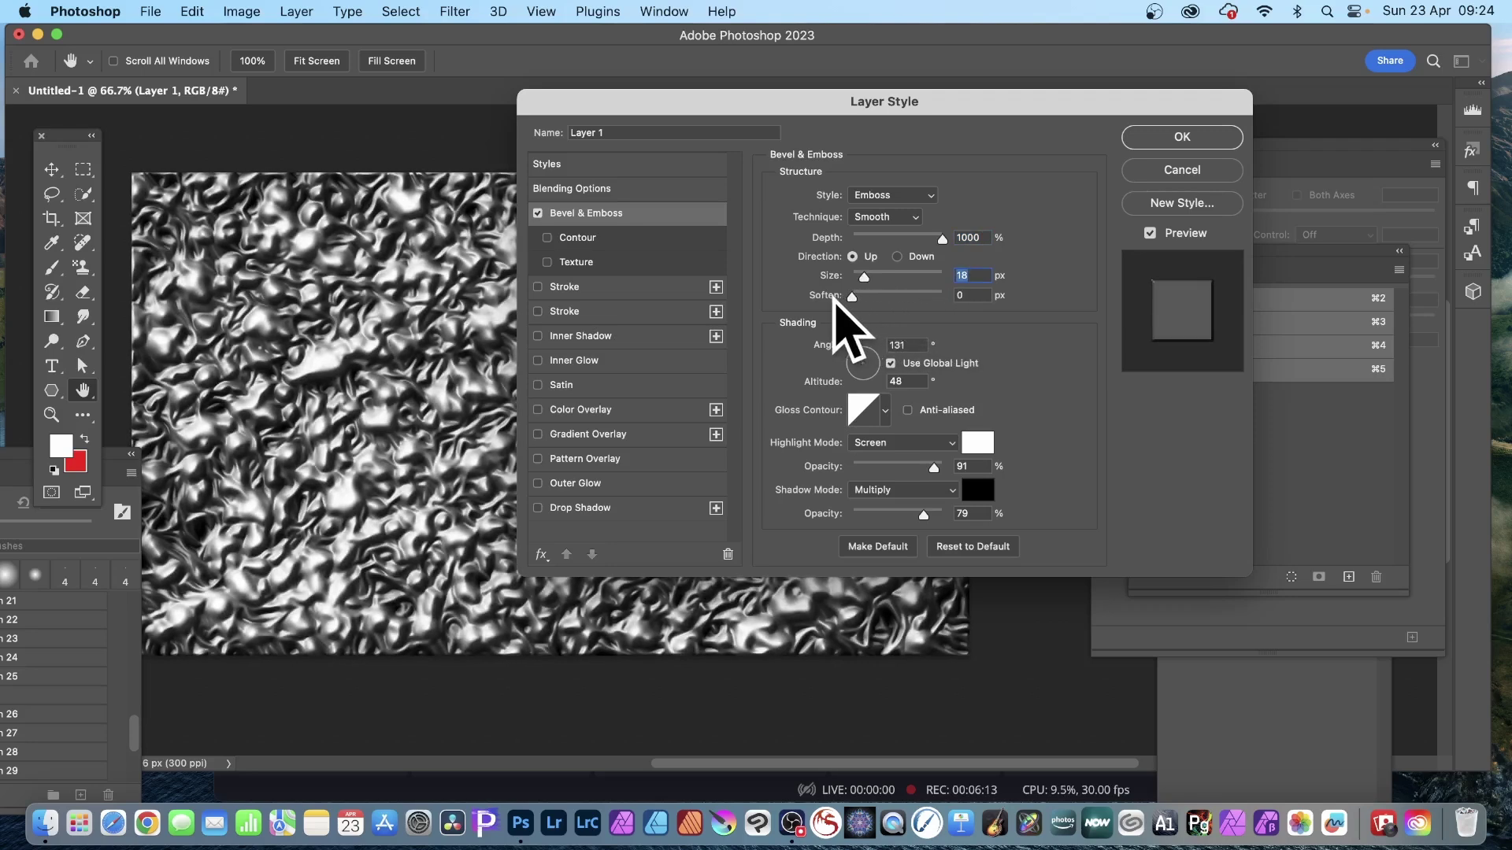
key(Tab)
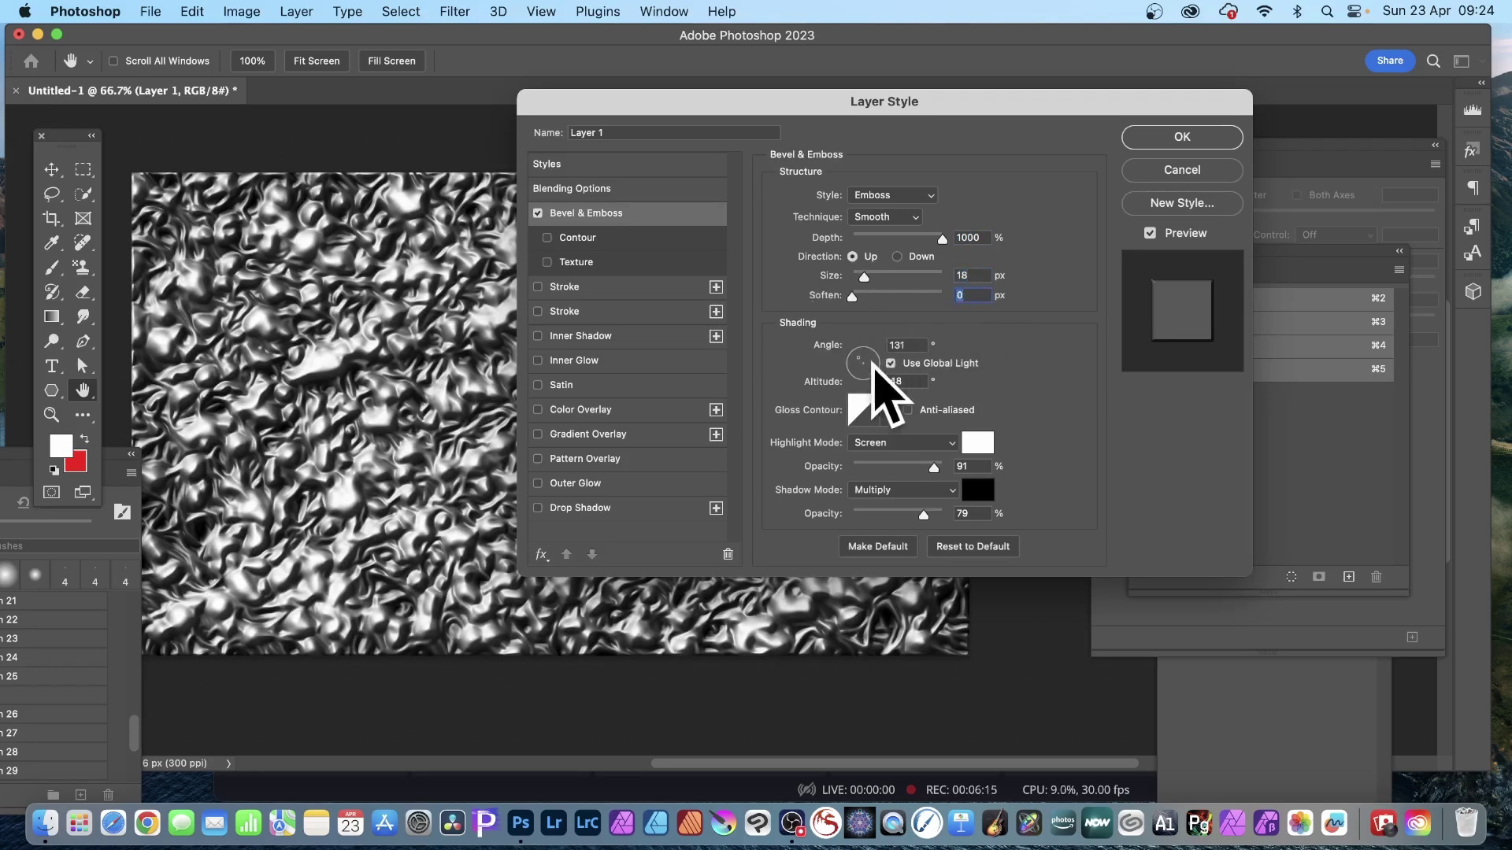
- Light the emboss at -160° angle and 64° altitude, enable Anti-aliased, and try gloss contours
drag(876, 367, 859, 356)
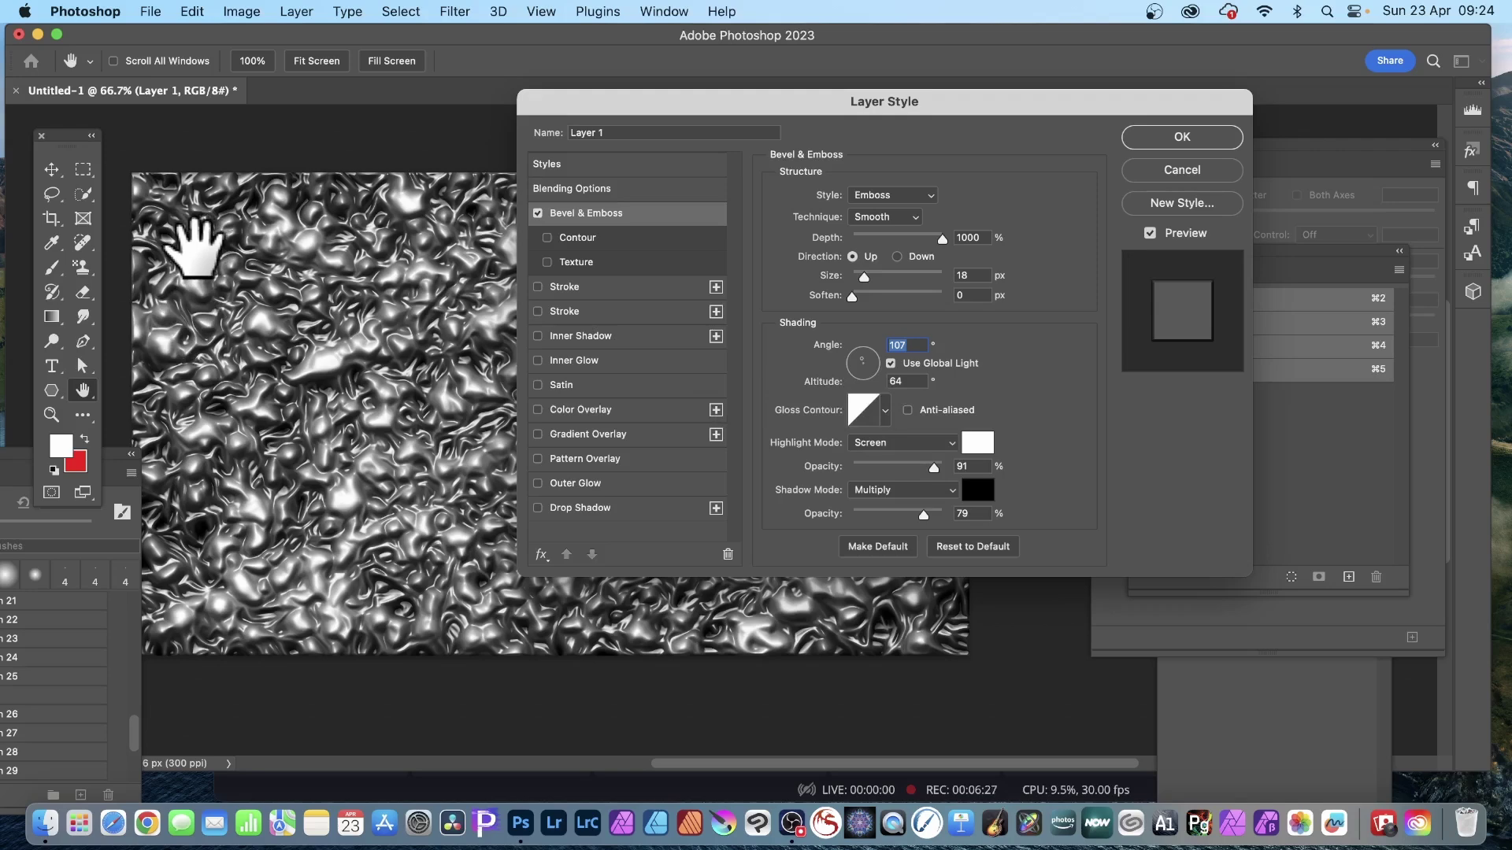
mouse_move(860, 378)
mouse_down()
mouse_move(860, 352)
mouse_move(859, 367)
mouse_up()
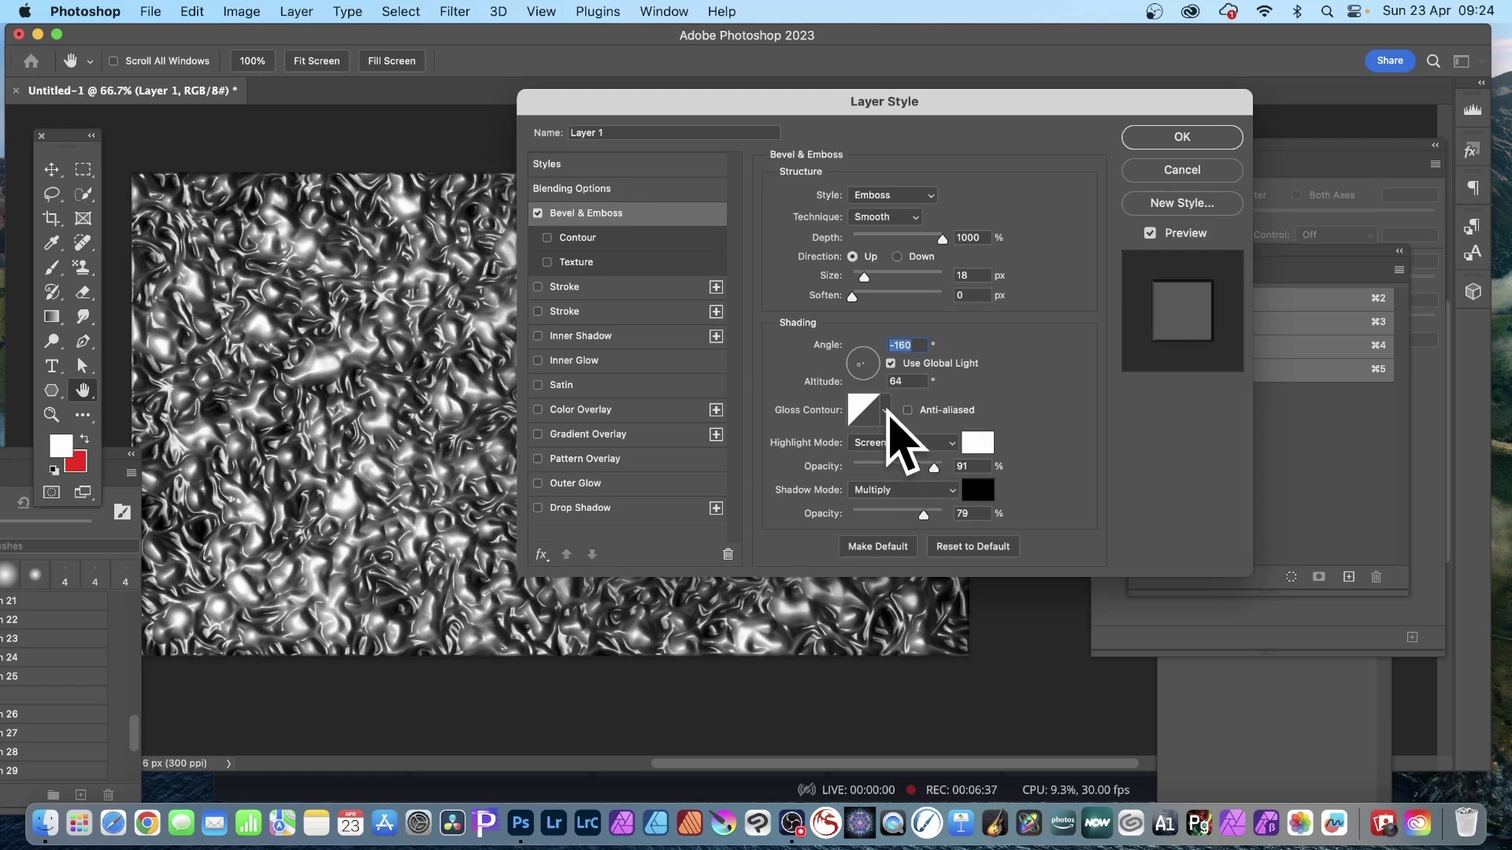
click(911, 411)
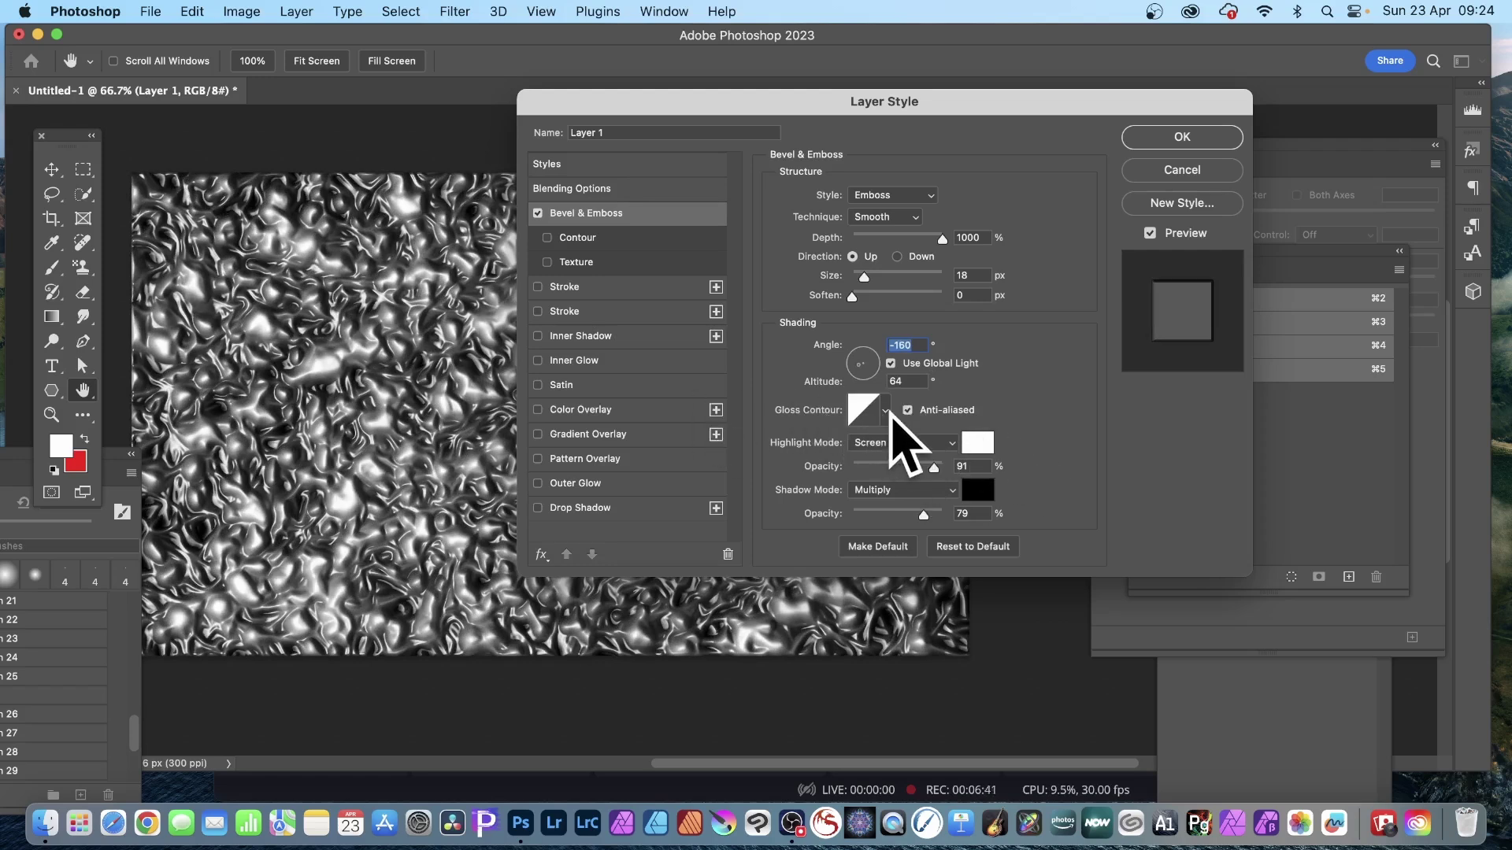
click(885, 410)
click(799, 476)
click(831, 452)
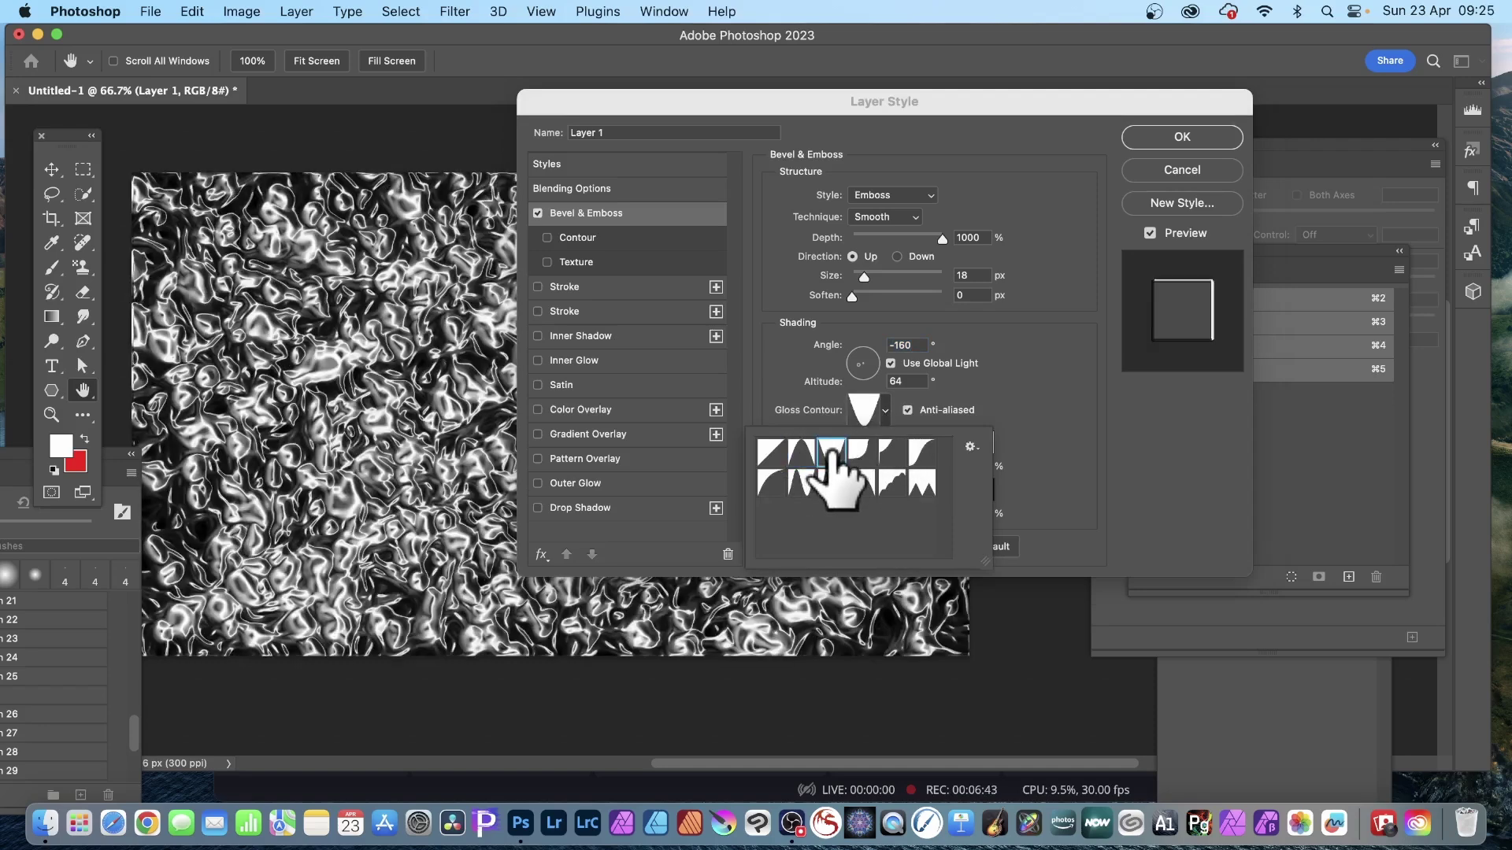
click(860, 453)
click(831, 453)
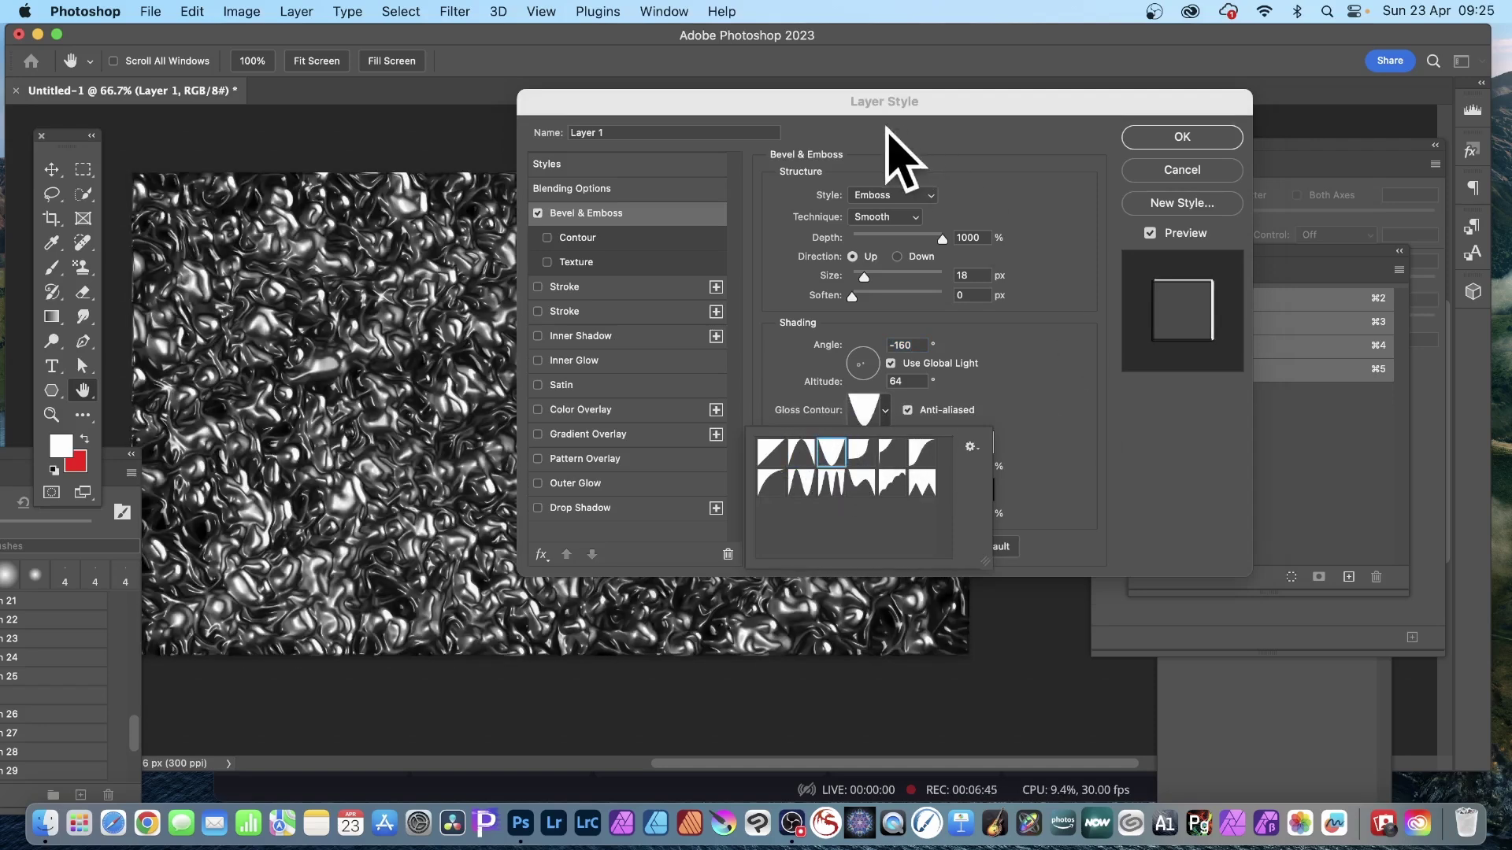
click(791, 93)
- Compare more gloss contour presets and settle on the Linear contour
drag(802, 98, 1063, 84)
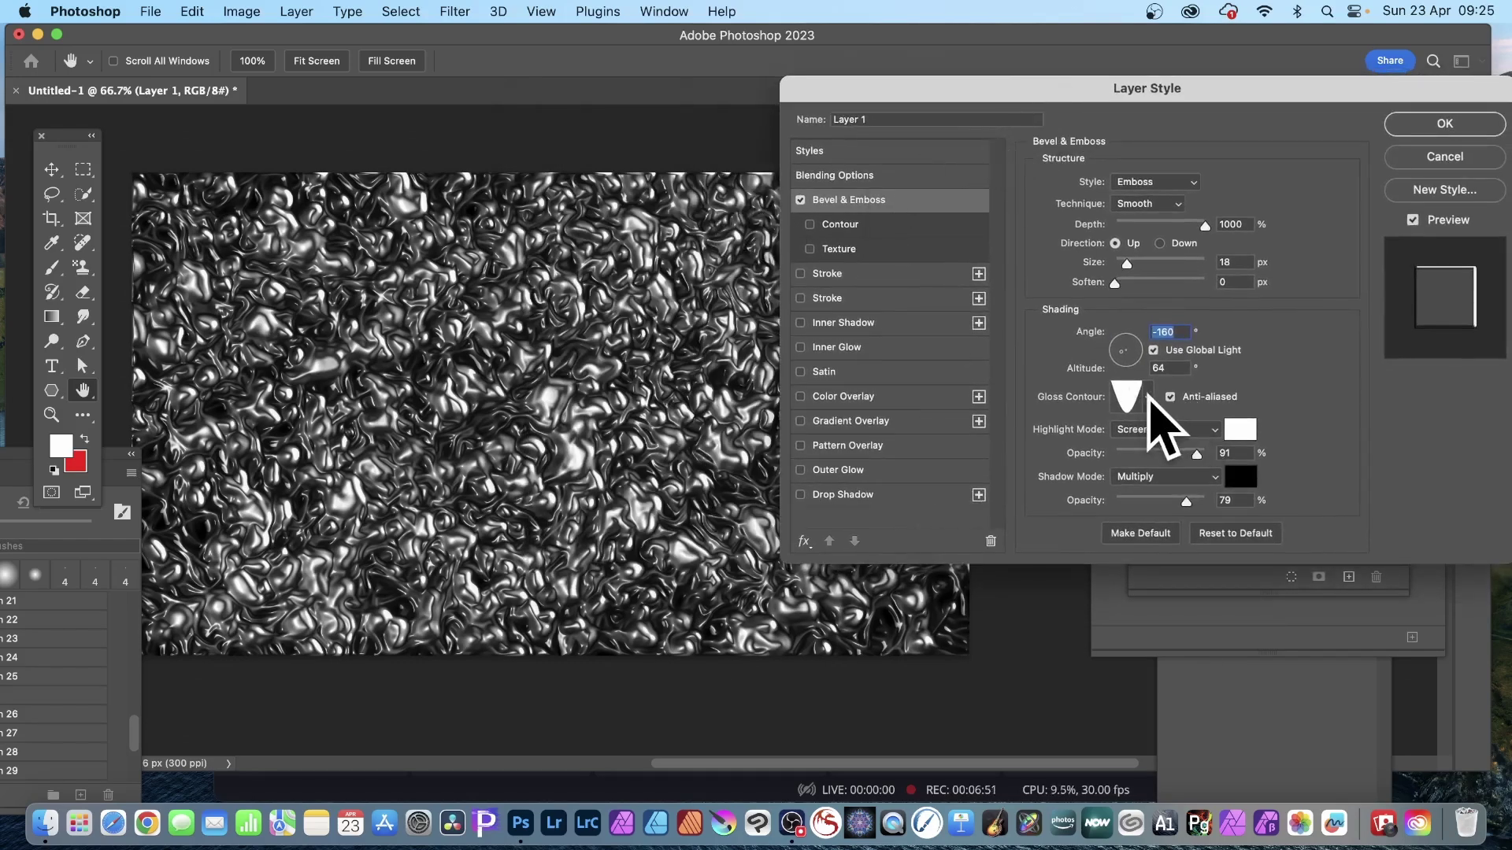
click(1148, 396)
click(1135, 440)
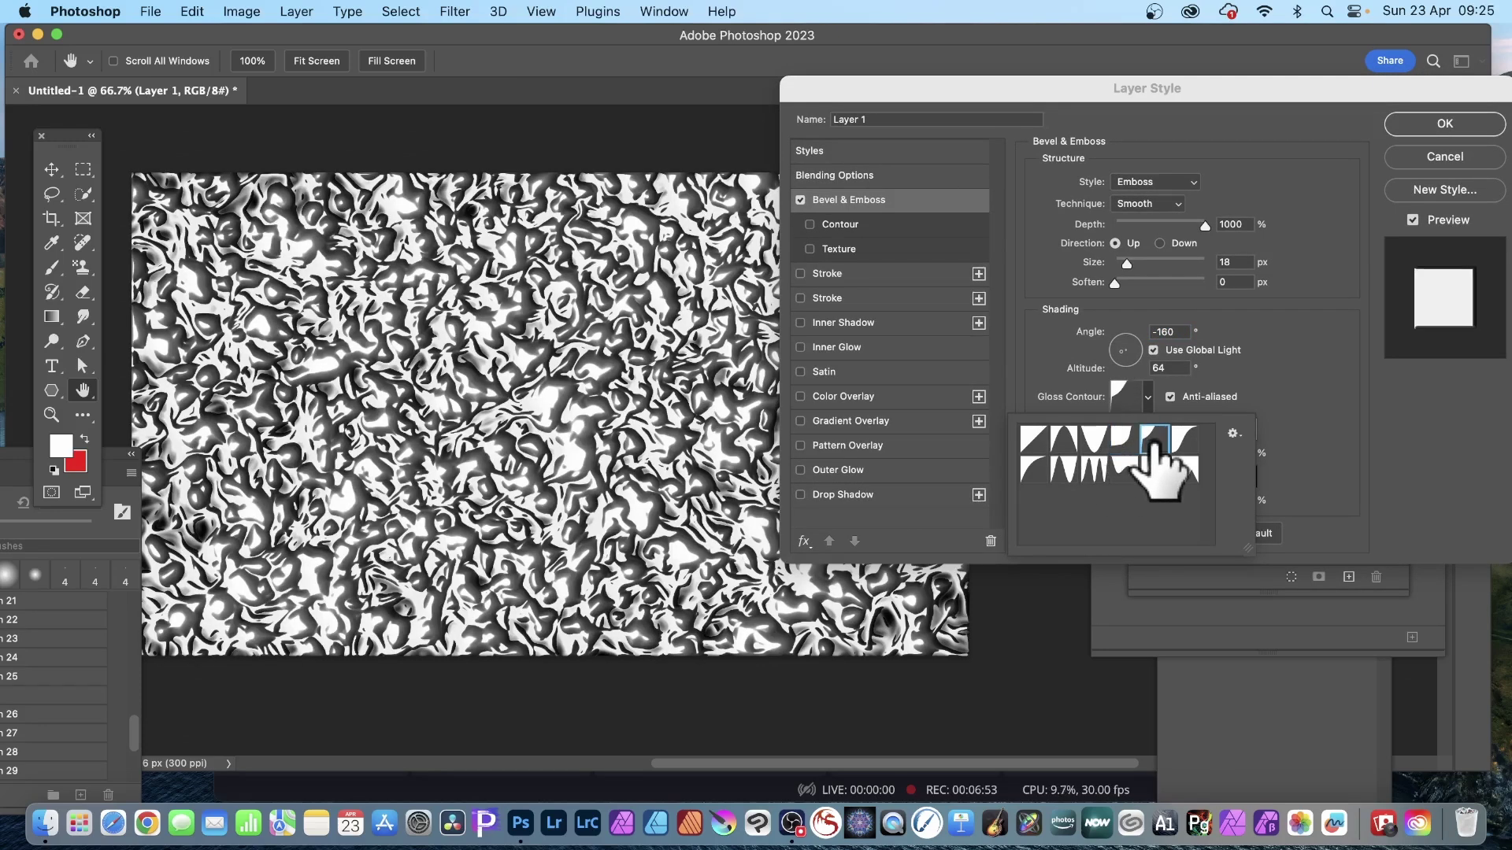
click(1185, 469)
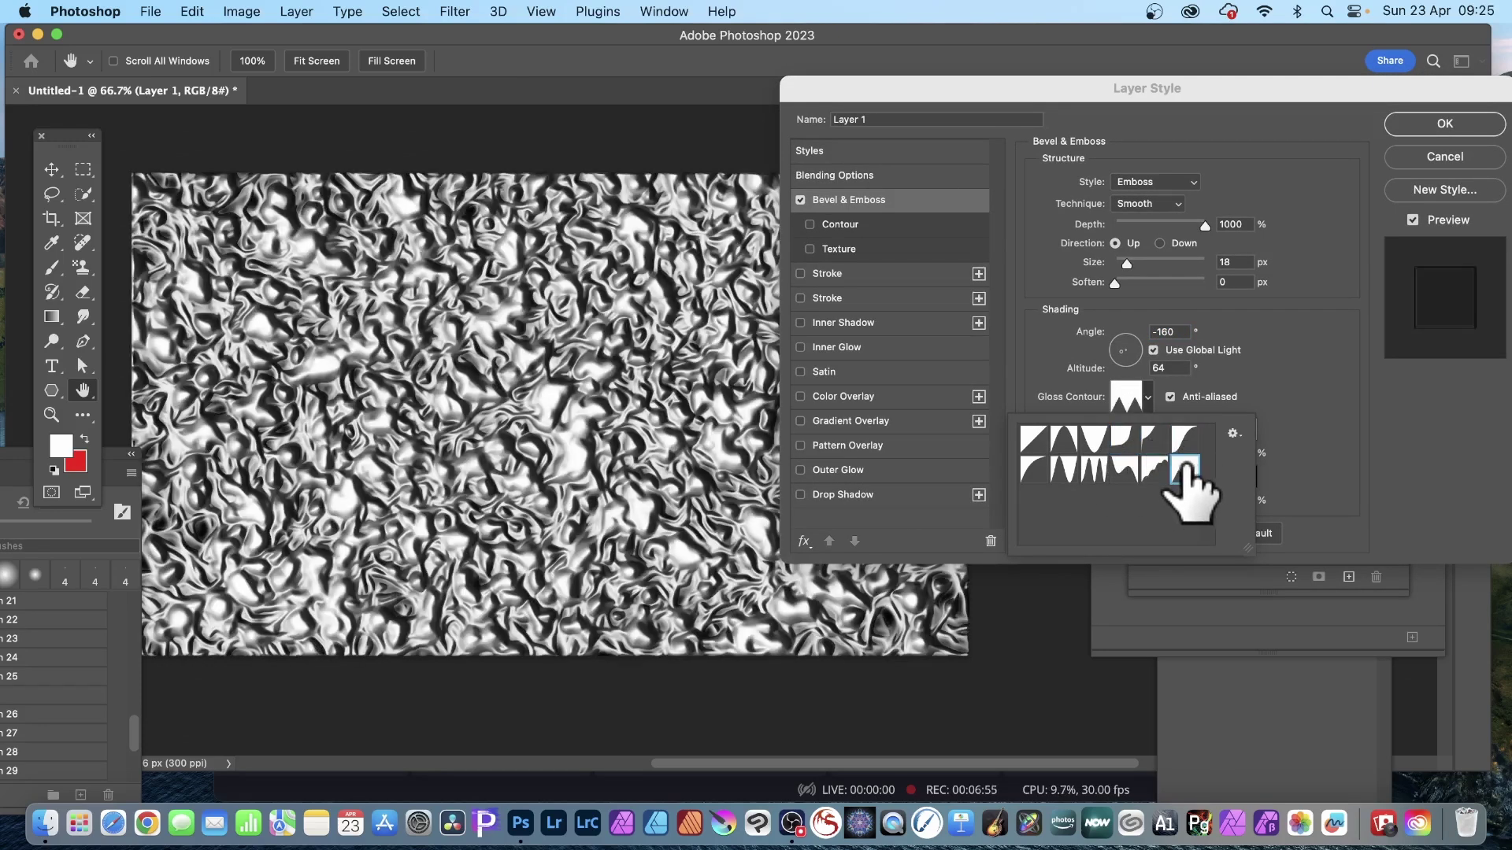
click(1154, 470)
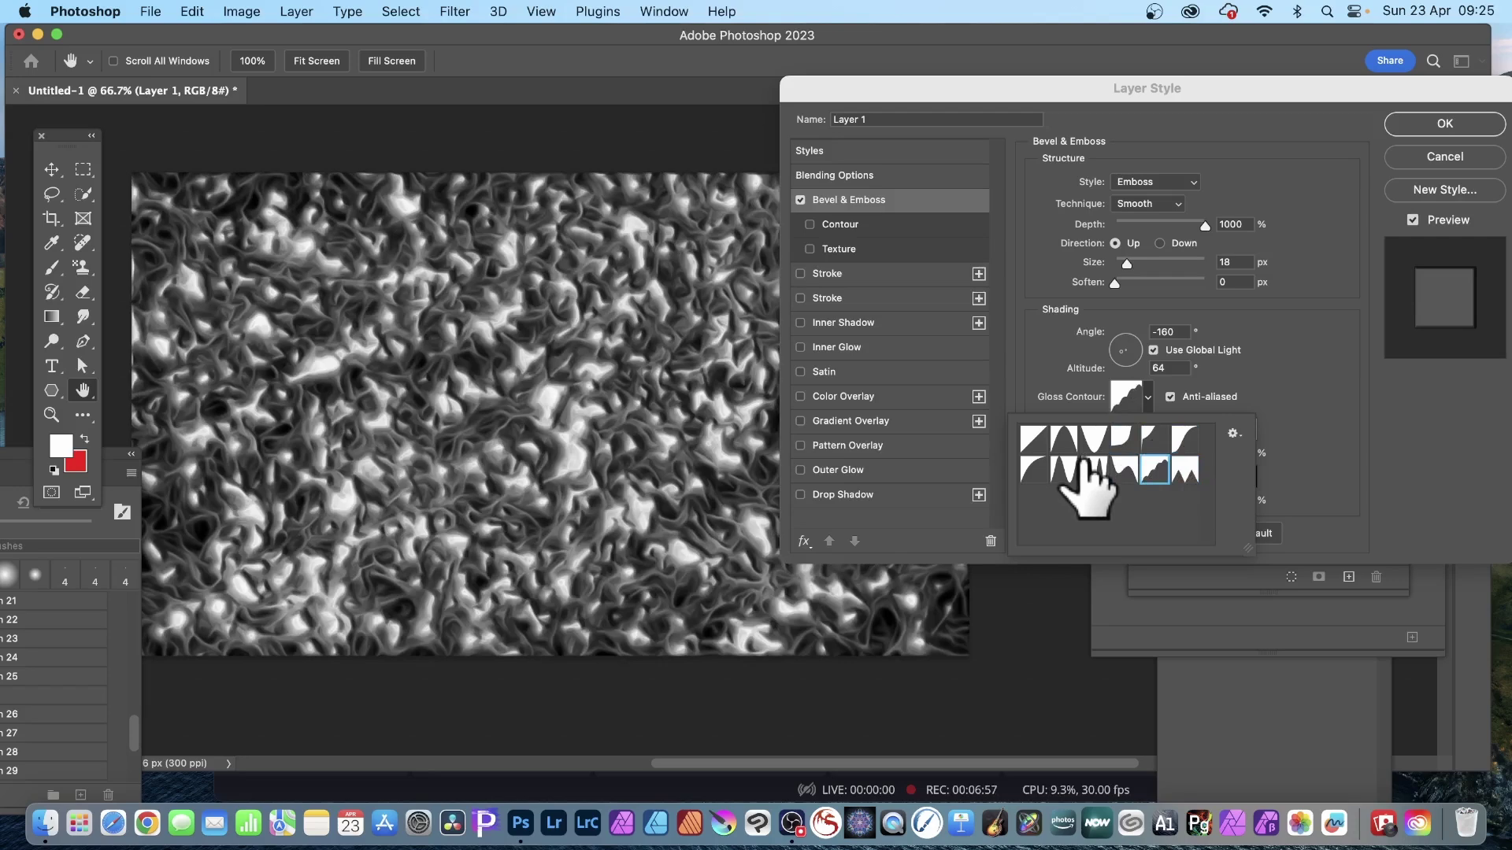
click(1124, 470)
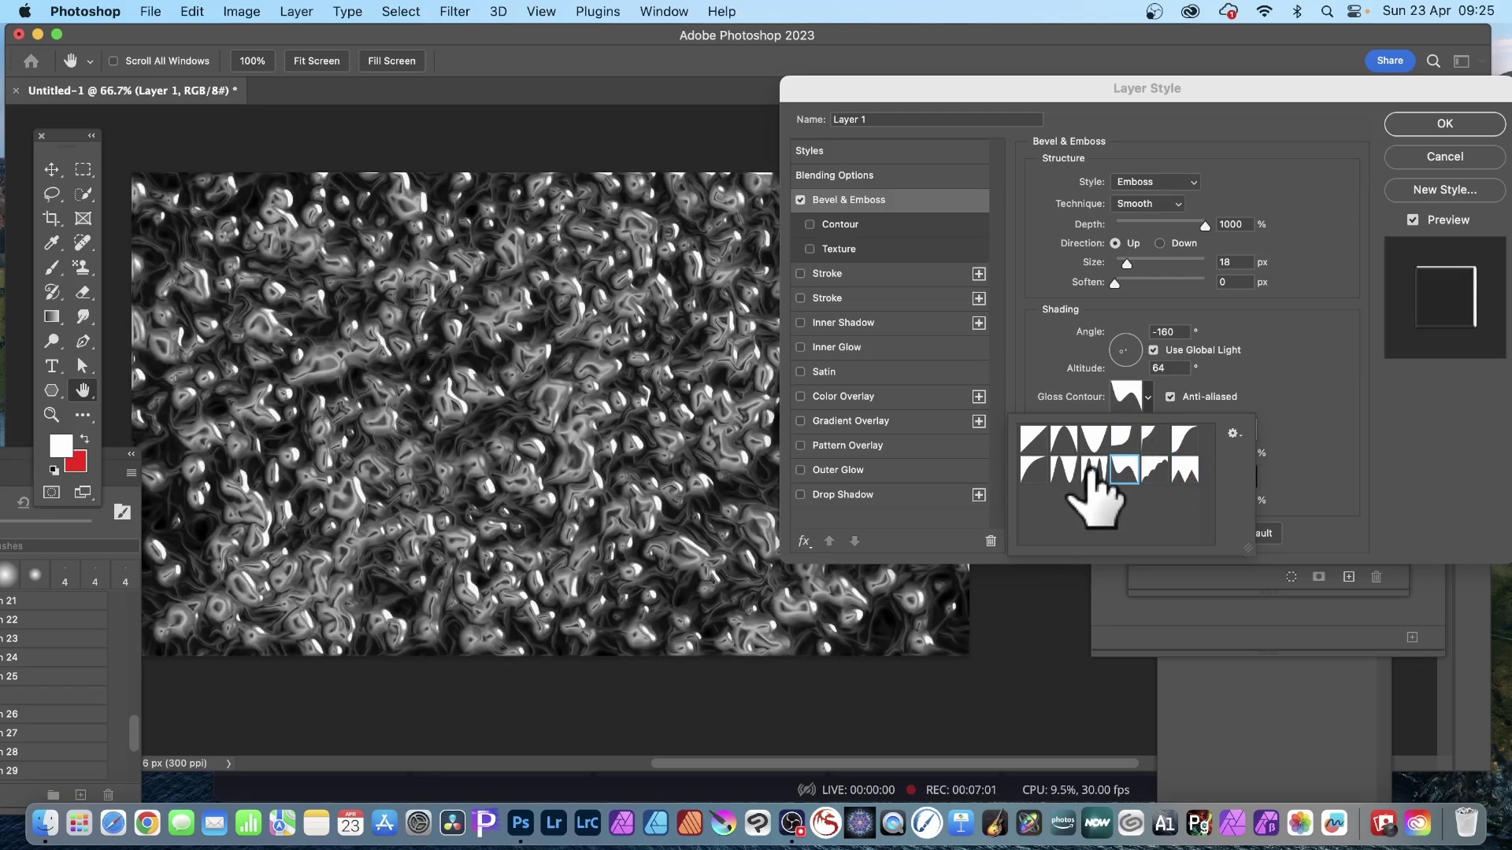
click(1094, 469)
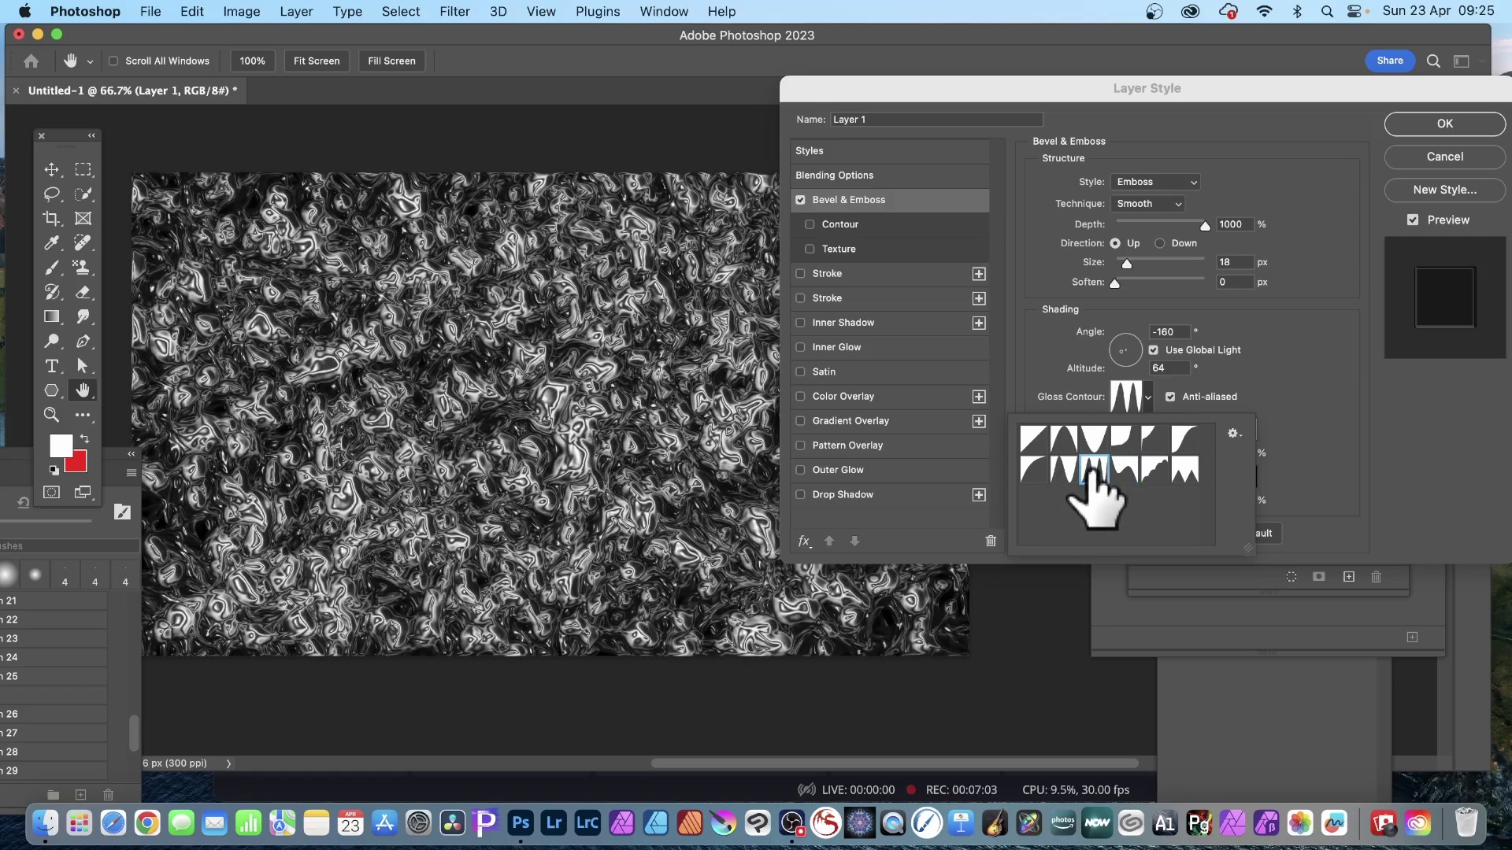
click(1062, 470)
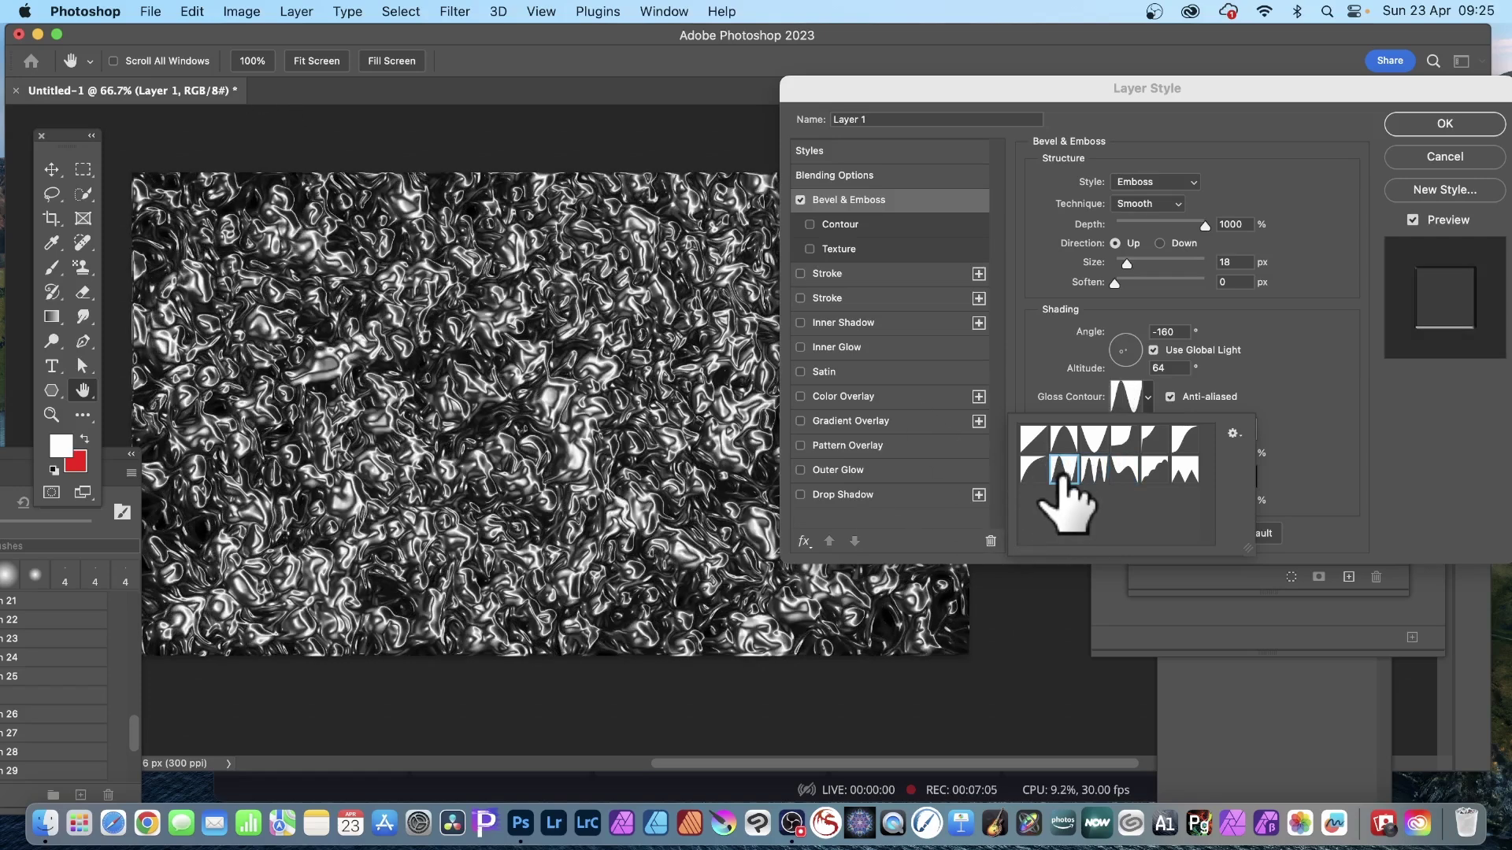
click(1033, 471)
click(1035, 438)
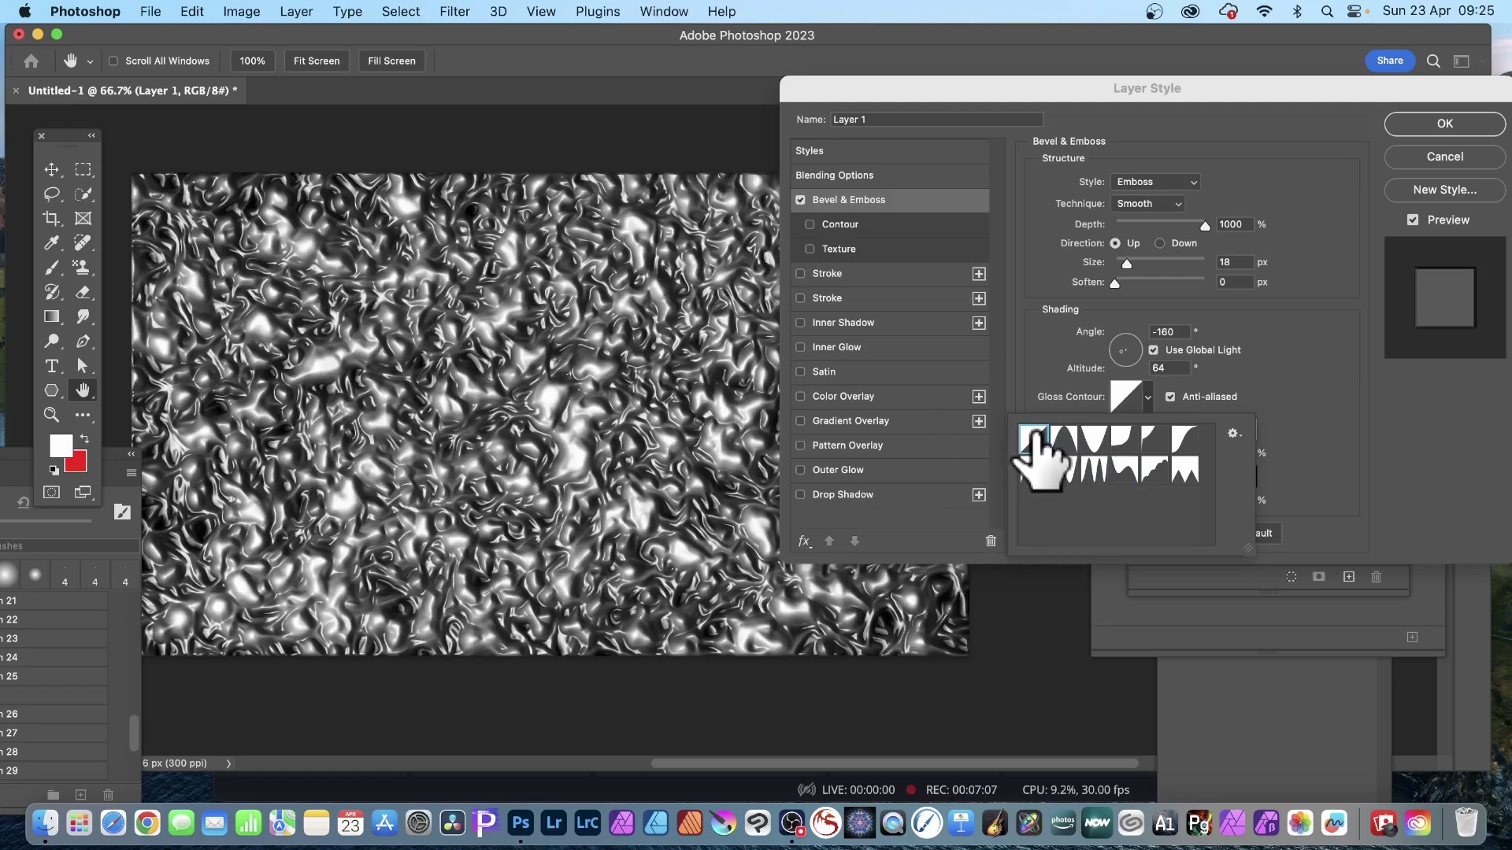
drag(1173, 98, 819, 85)
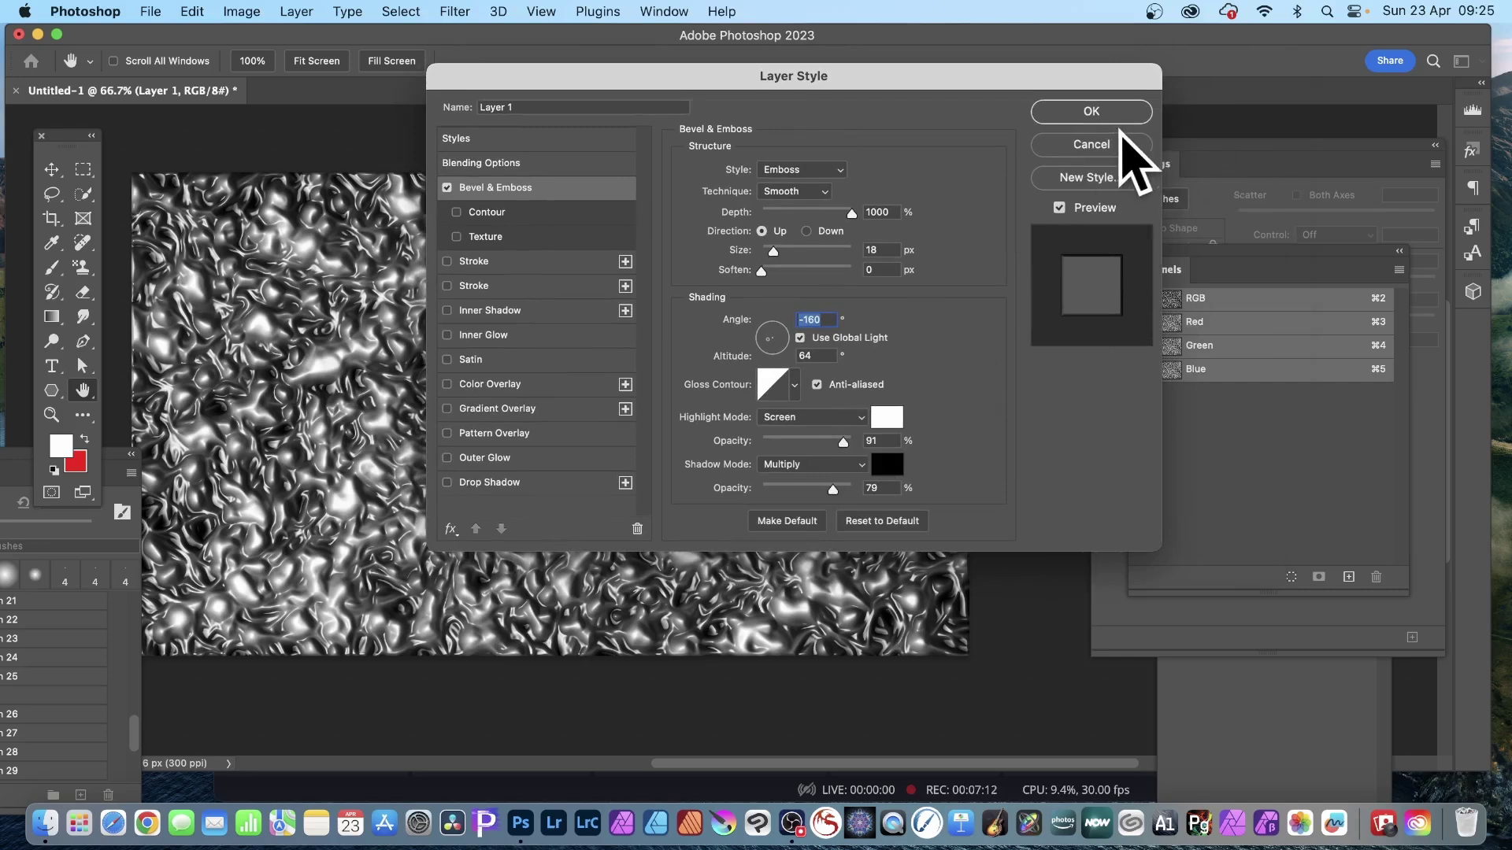
- Accept the bevel settings and apply a Twirl distortion to Layer 1
click(1111, 118)
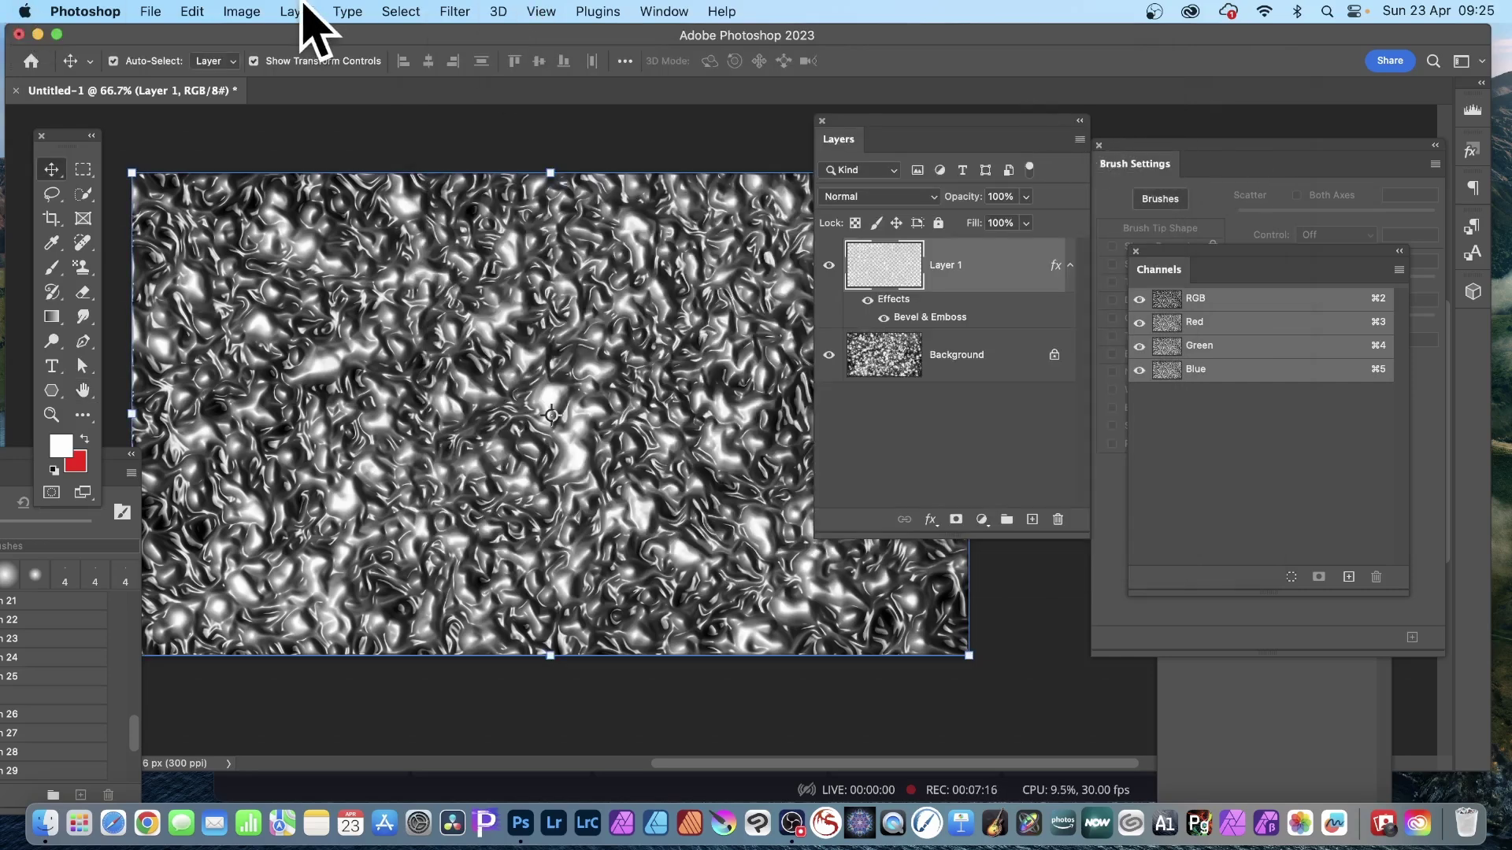
click(460, 9)
mouse_move(513, 285)
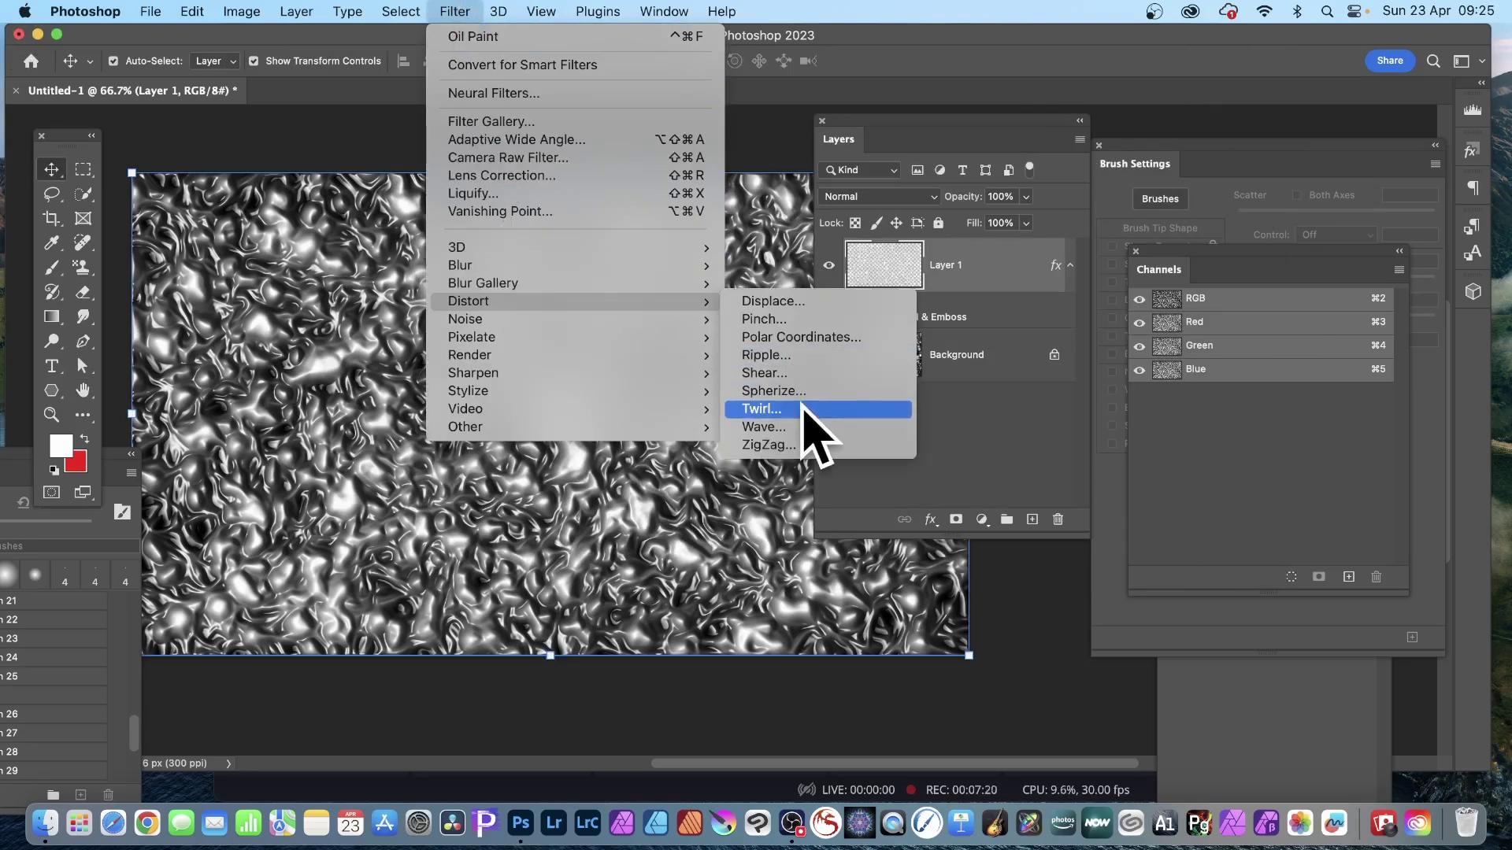
click(799, 408)
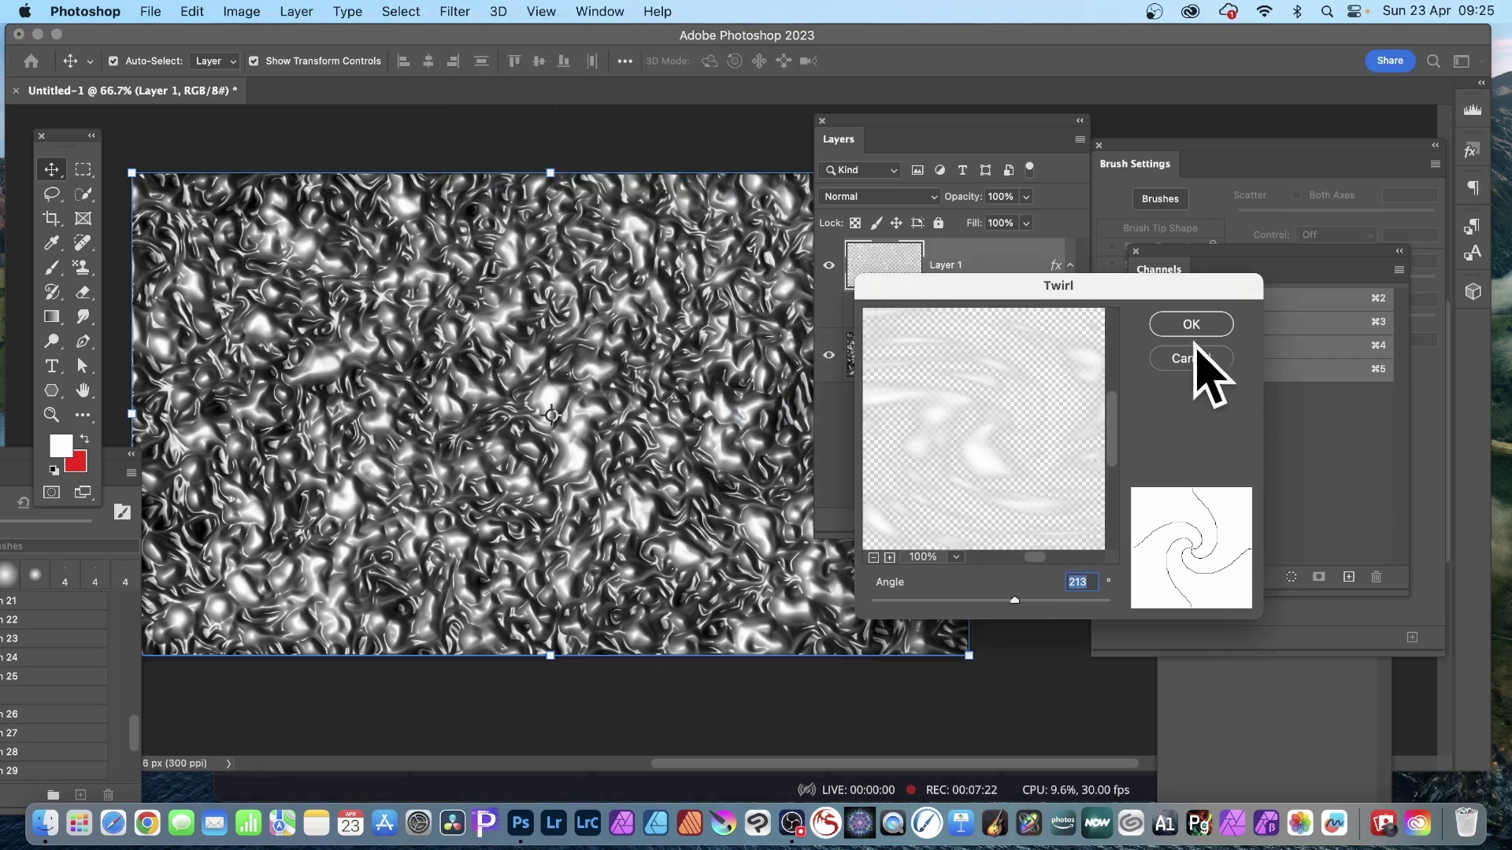
click(1193, 323)
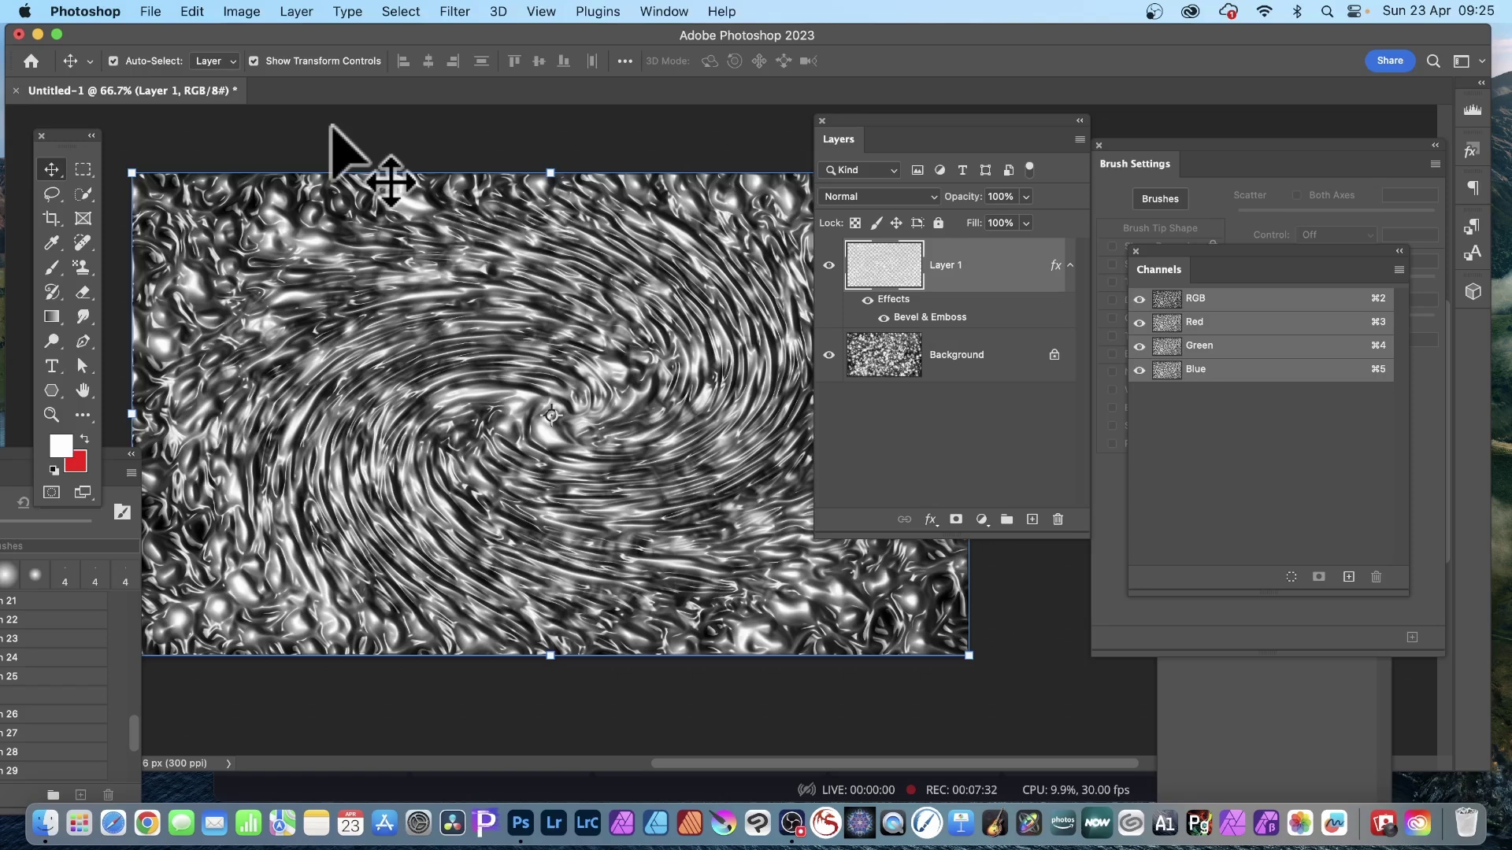
- Undo that twirl and reapply Twirl with the angle set to 166°
key(super+z)
click(454, 10)
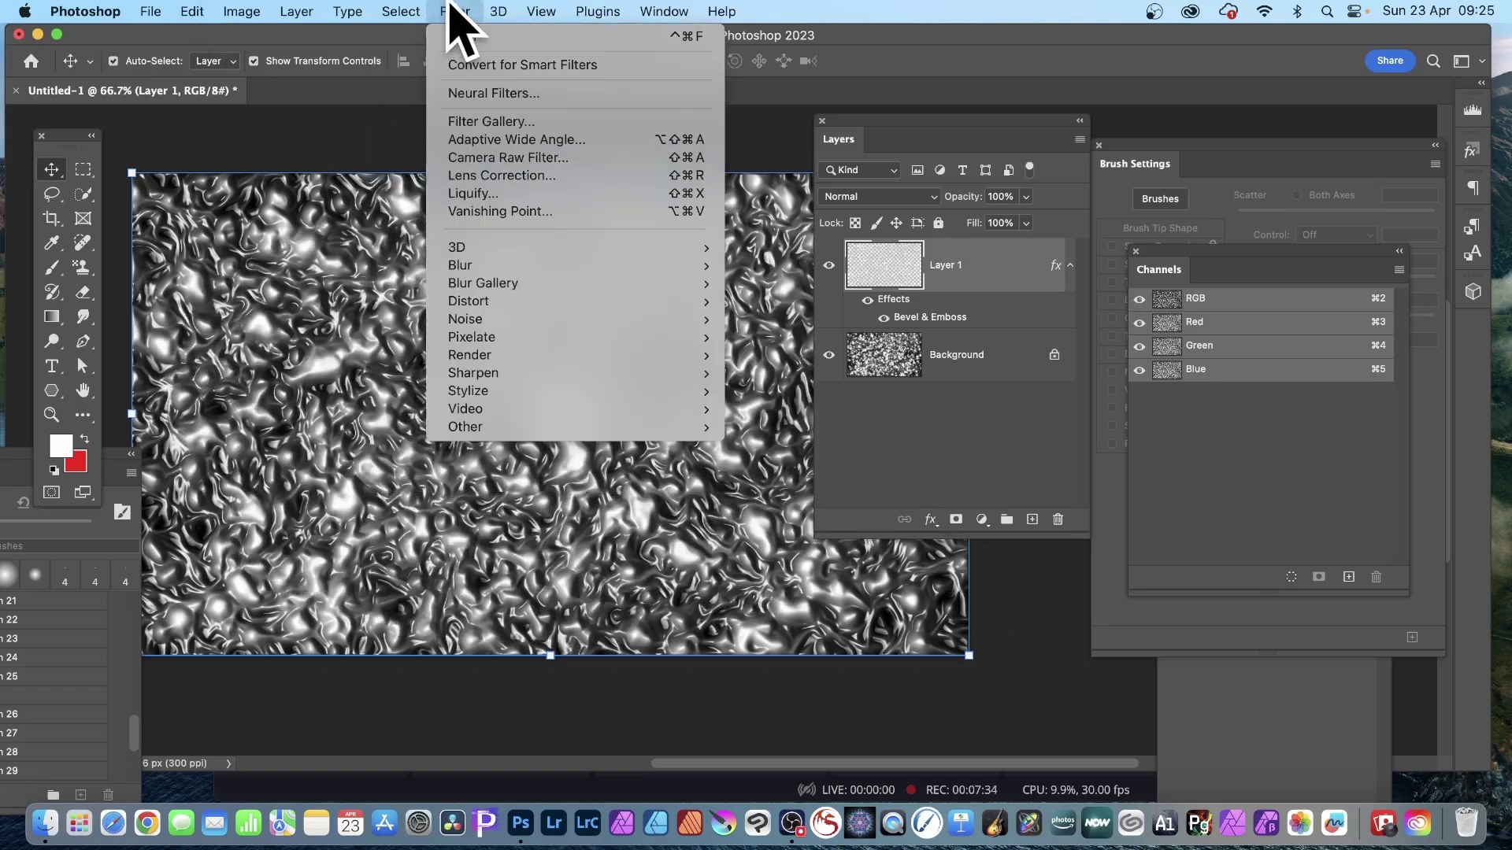
mouse_move(494, 302)
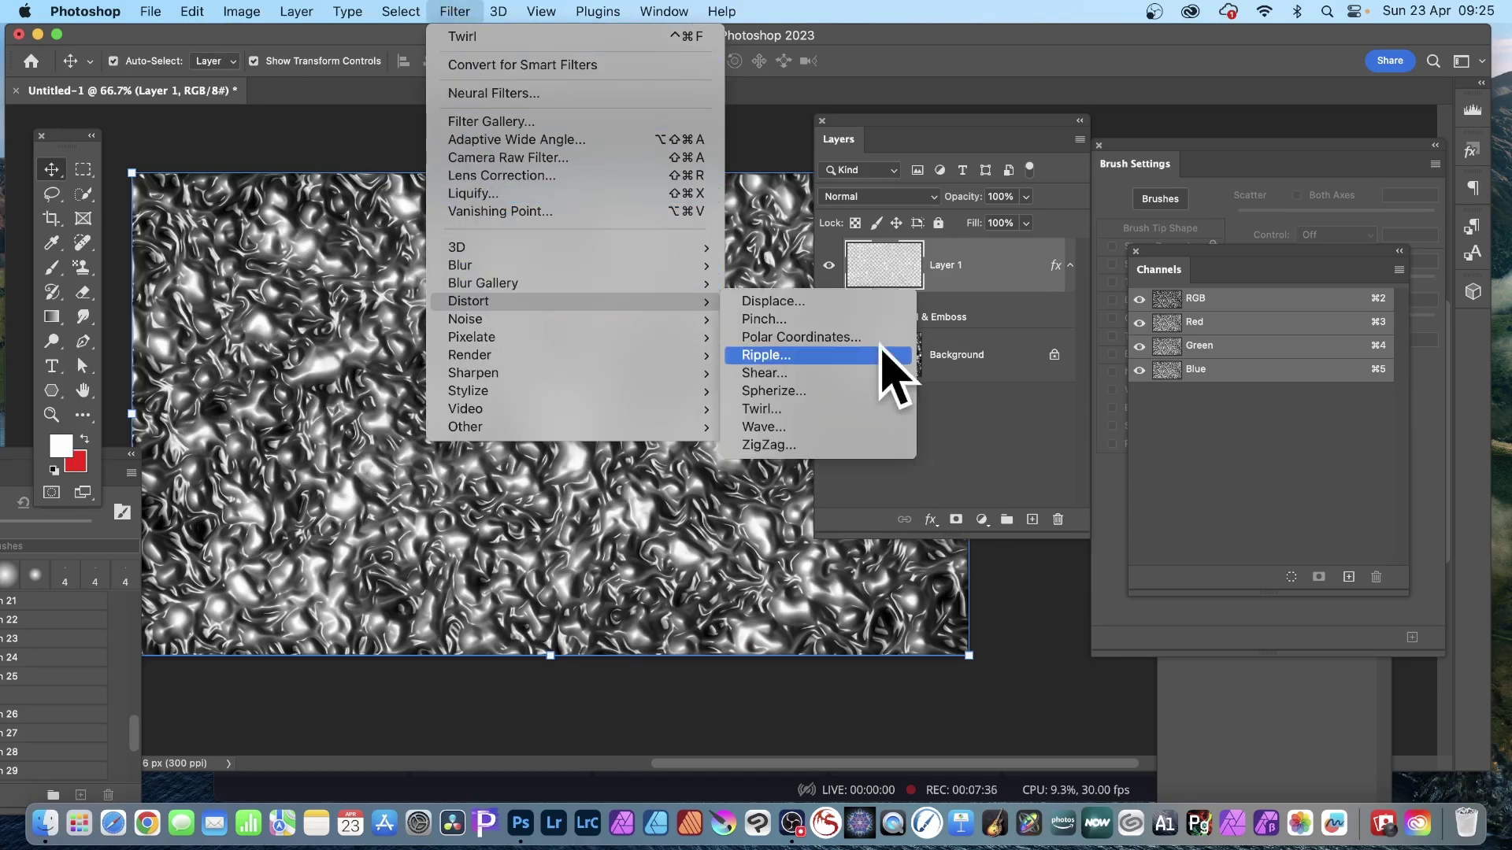
click(819, 409)
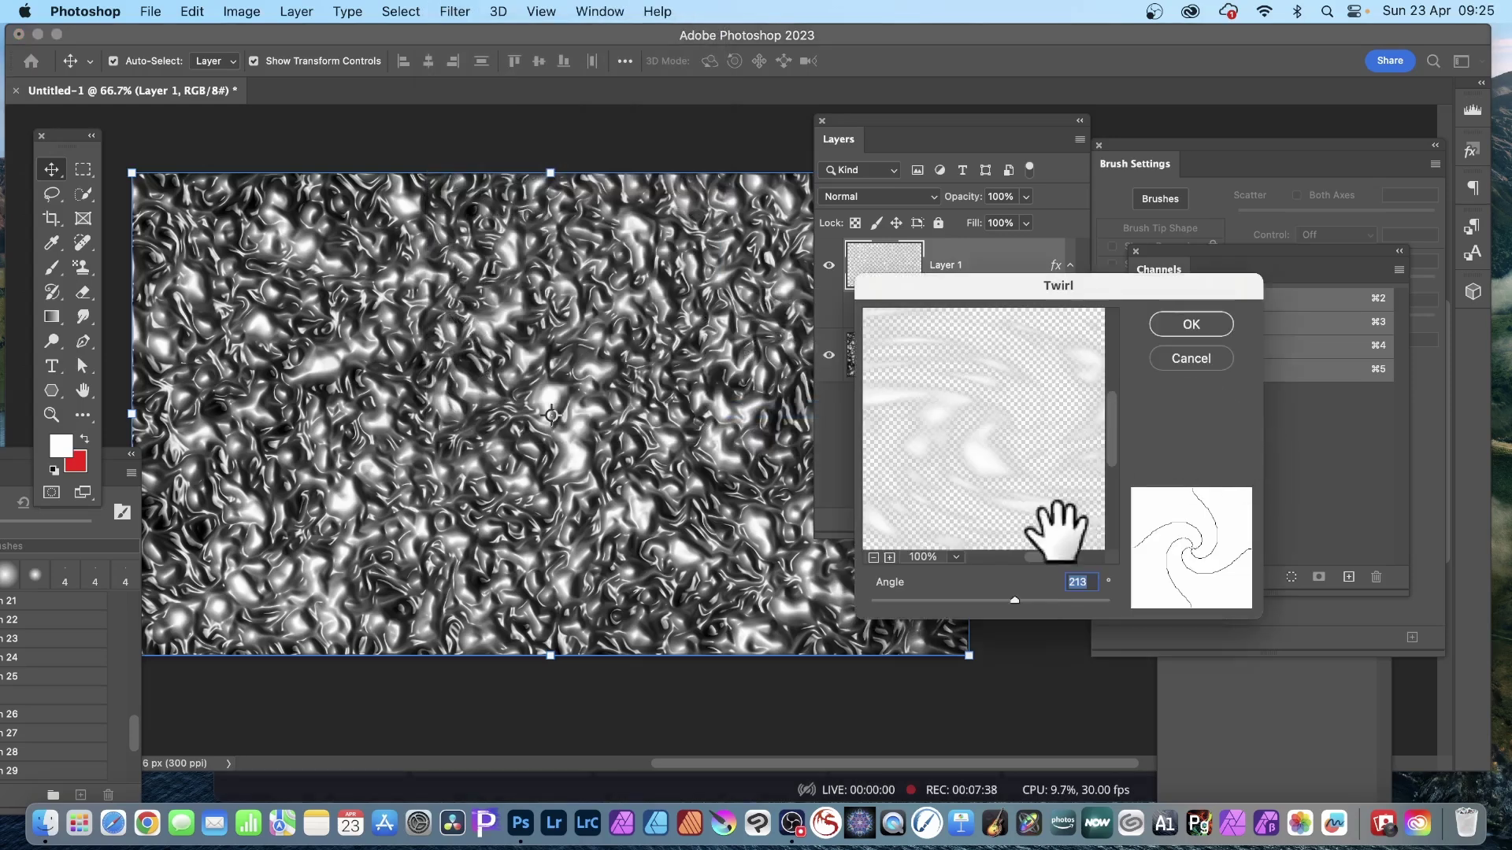
drag(1014, 600, 1007, 600)
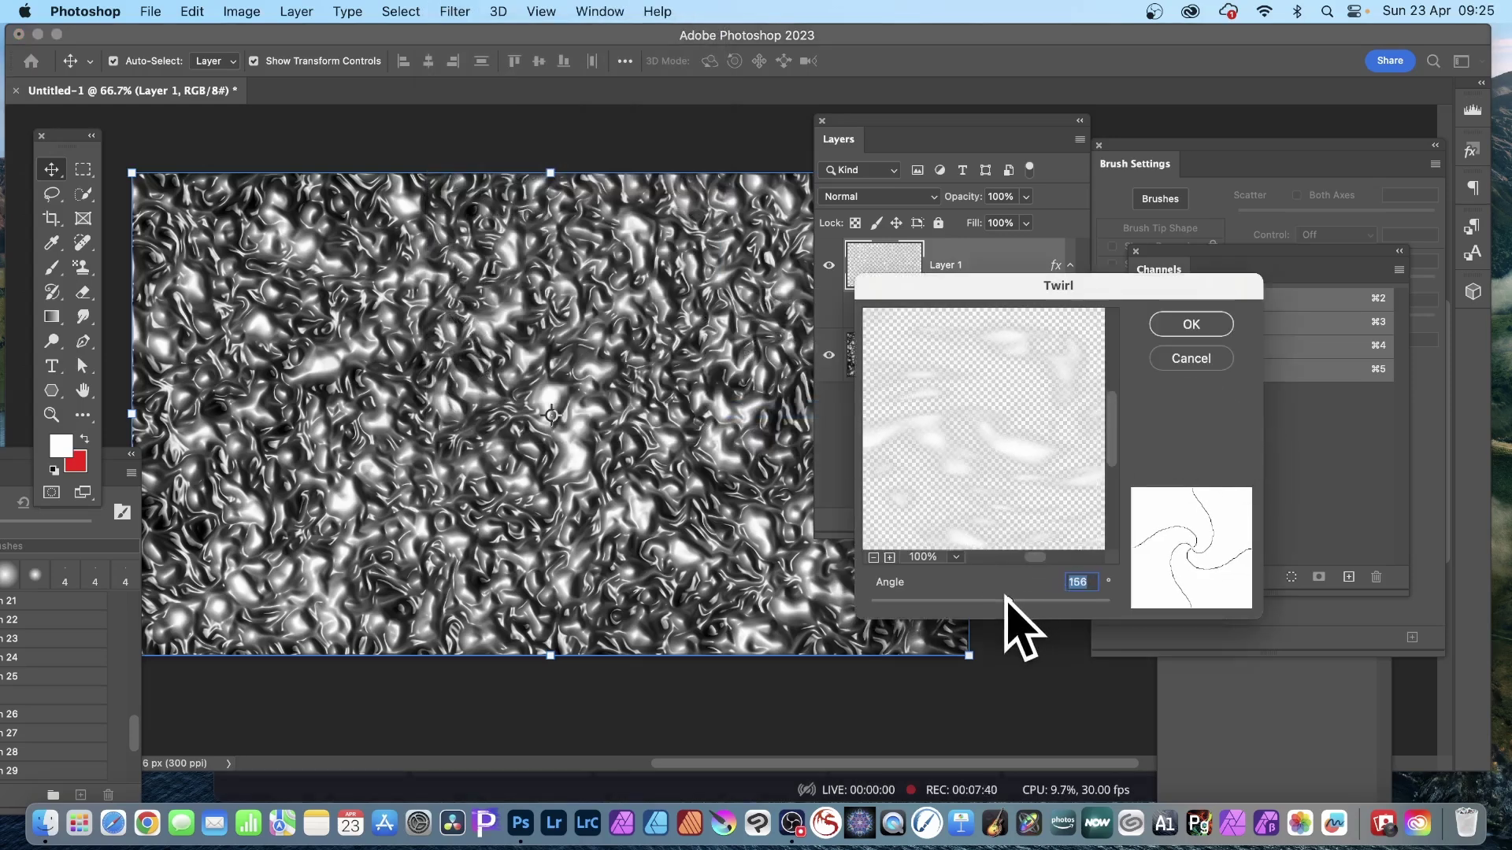
click(1191, 323)
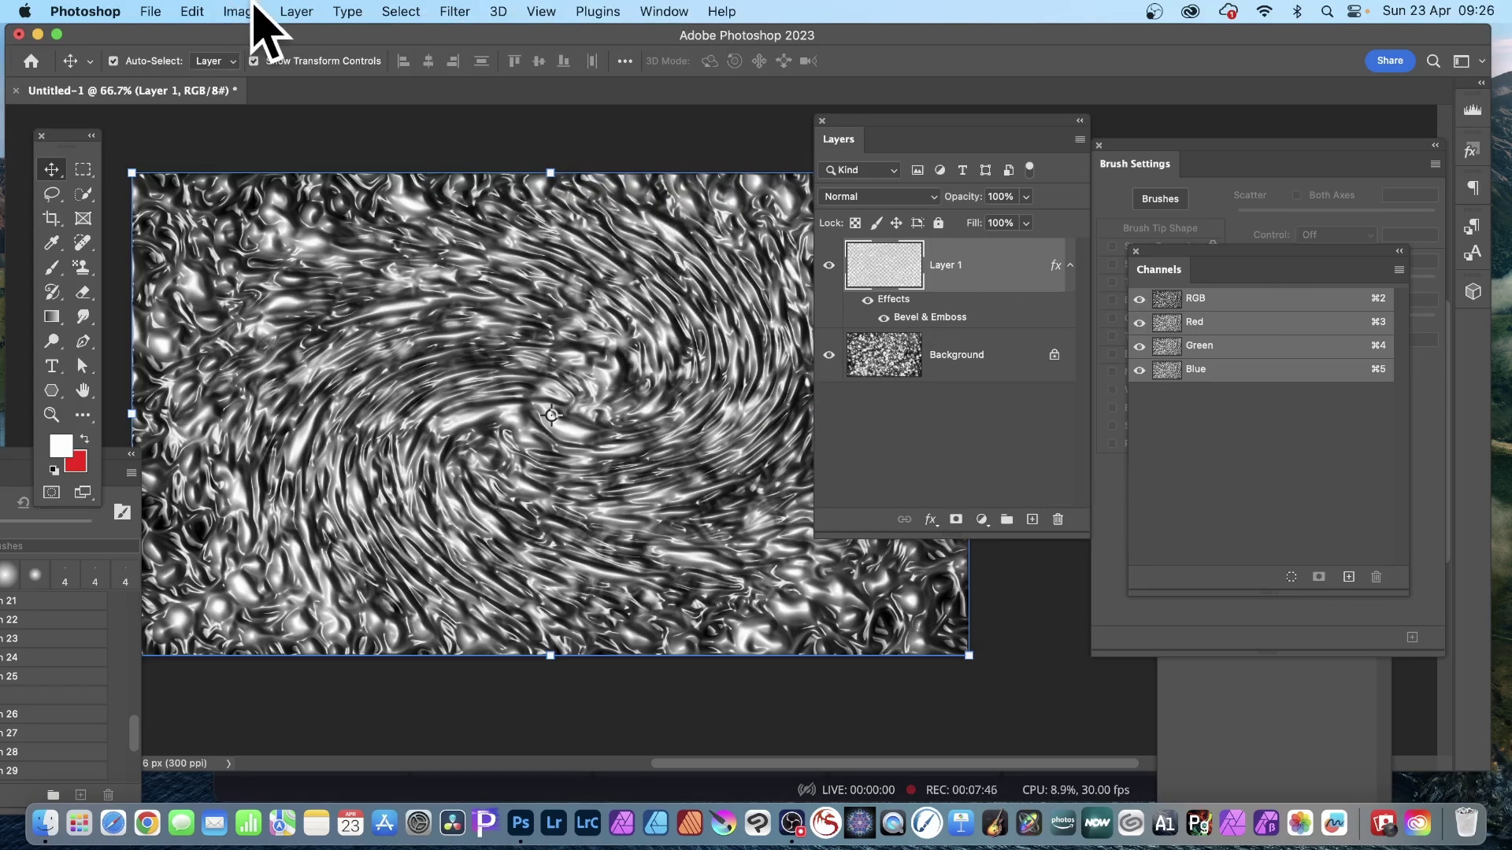
- Flatten the image into a single Background layer
click(293, 11)
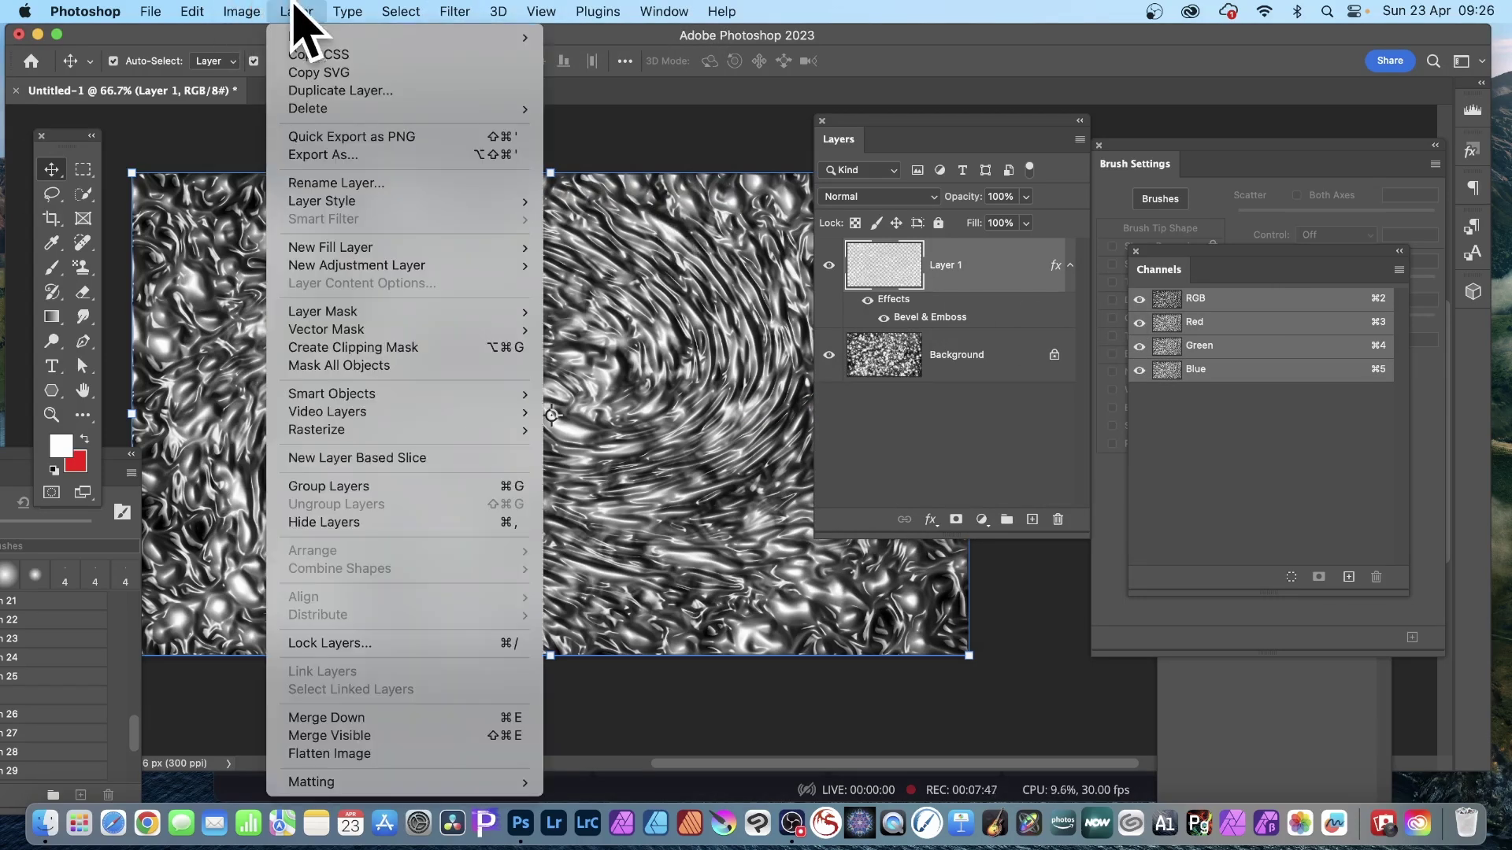
click(338, 756)
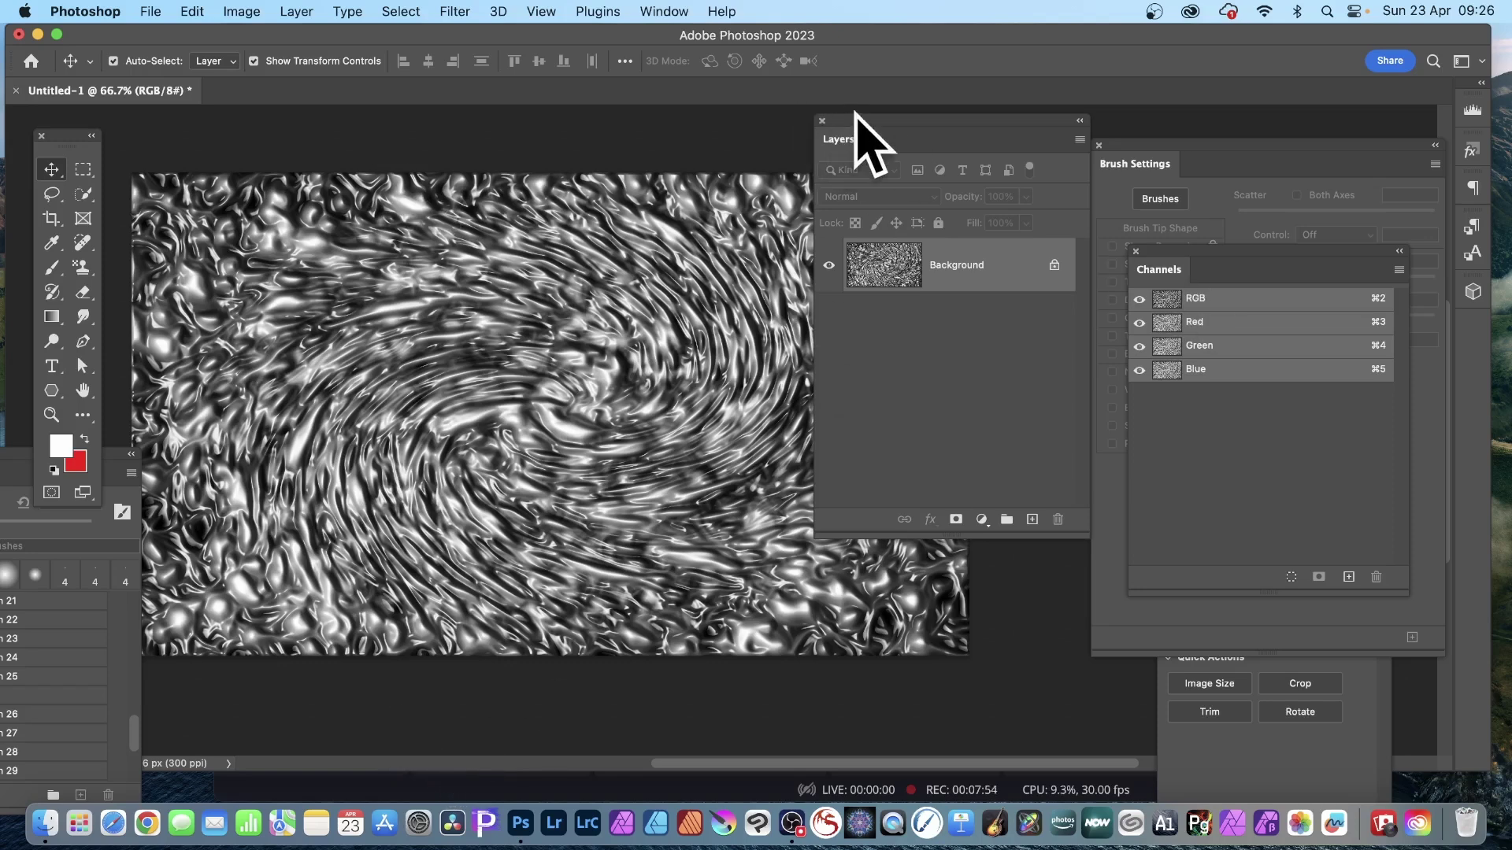
drag(855, 112, 961, 165)
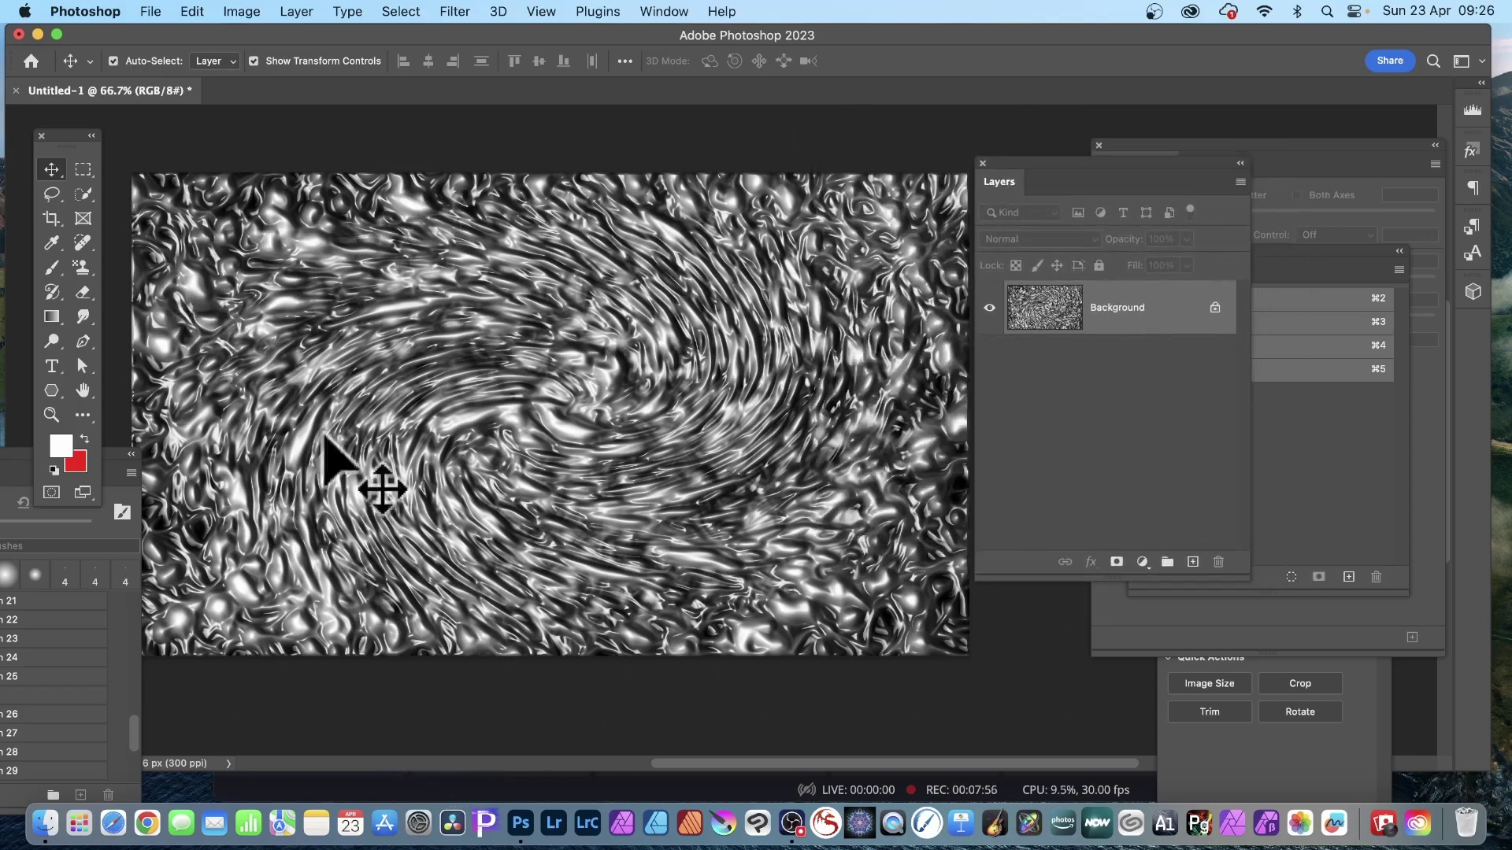
- Apply Levels with input values 0, 0.71 and 205 to brighten the highlights
click(250, 11)
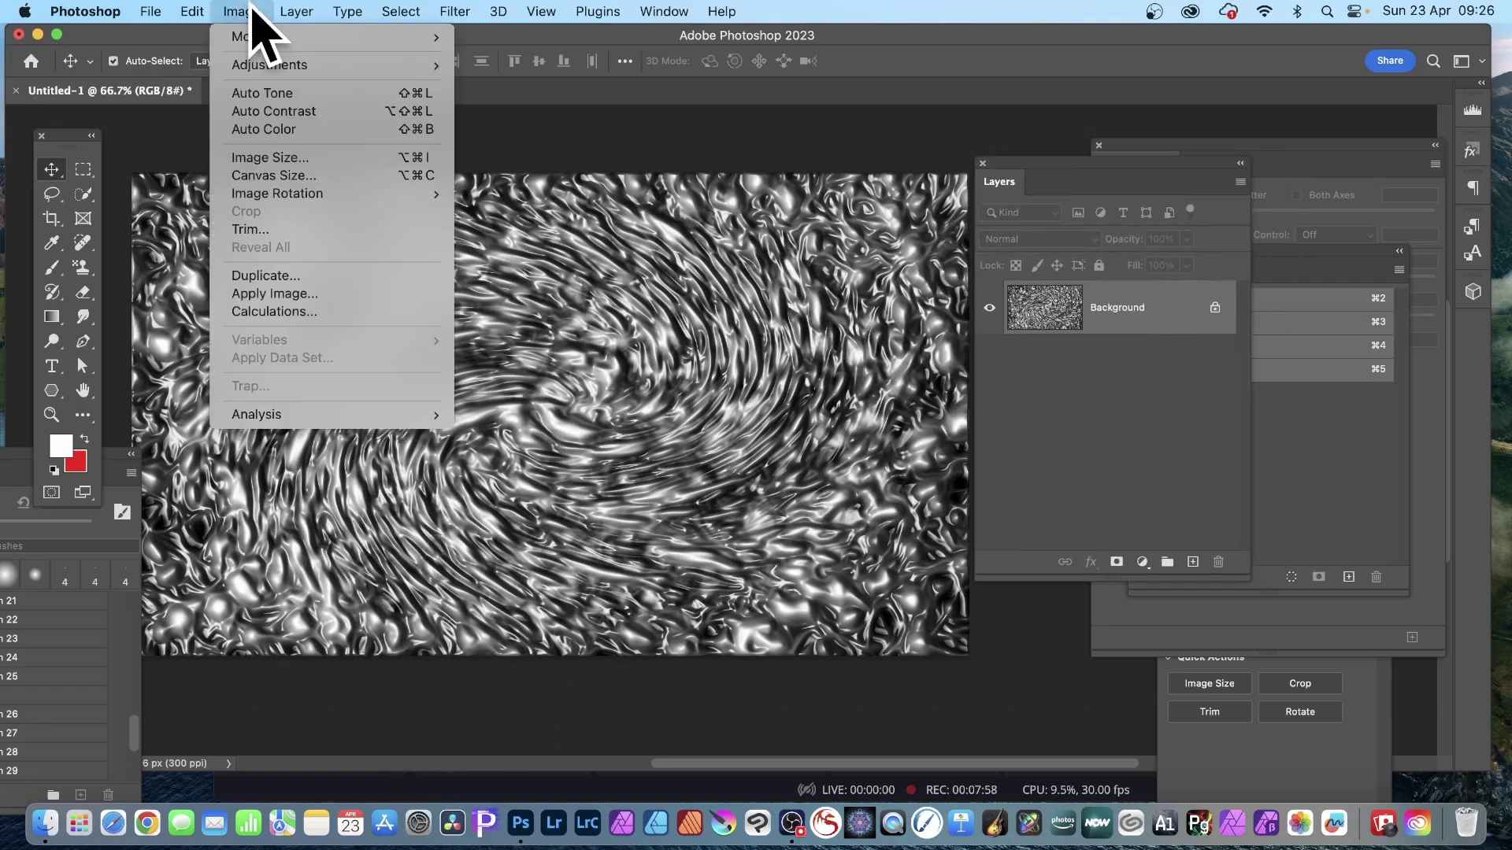
mouse_move(252, 65)
click(504, 87)
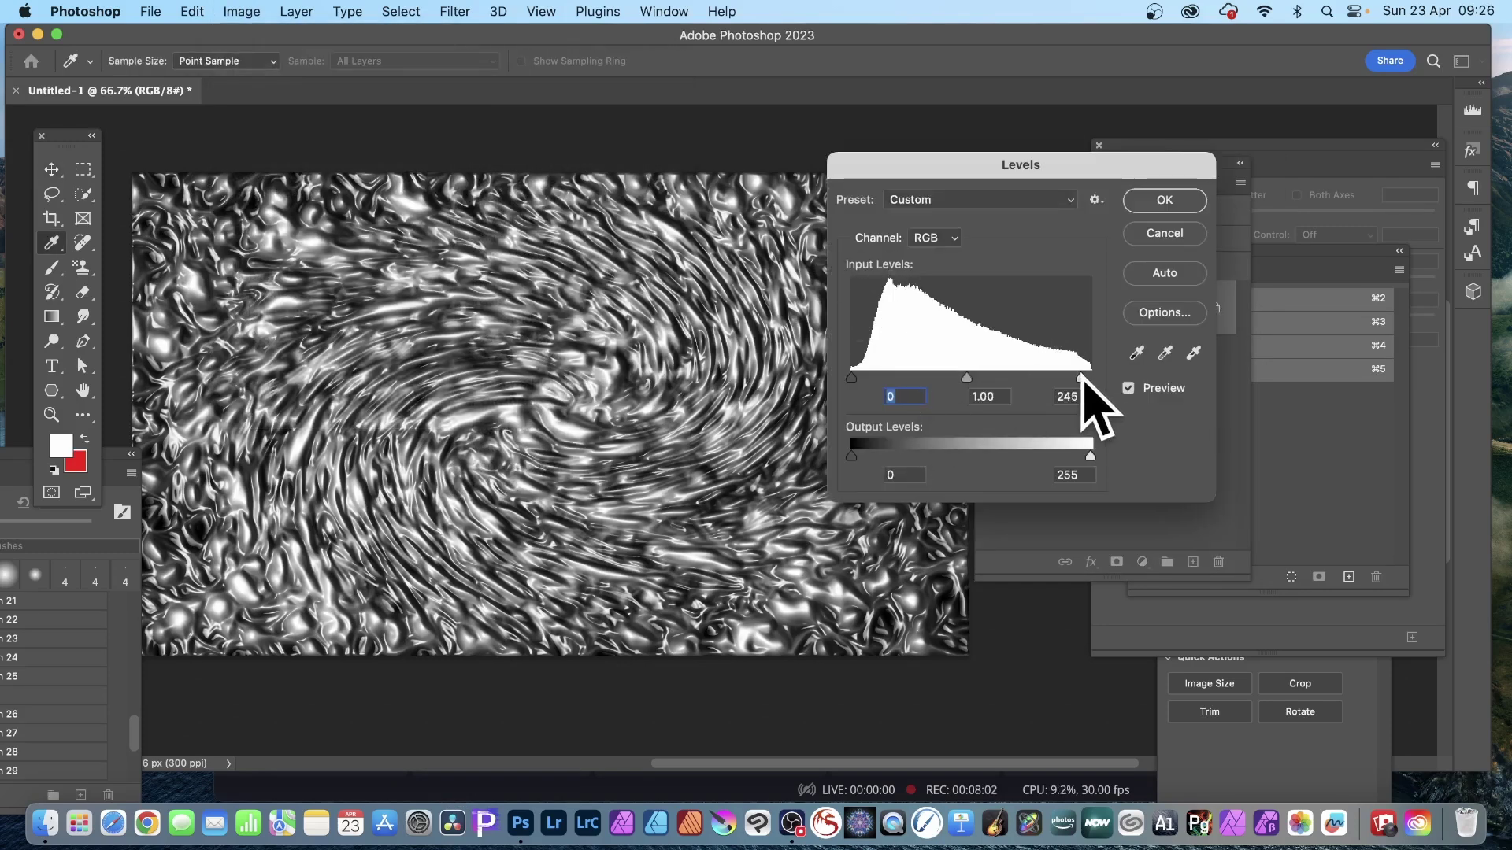
drag(1082, 379, 1043, 379)
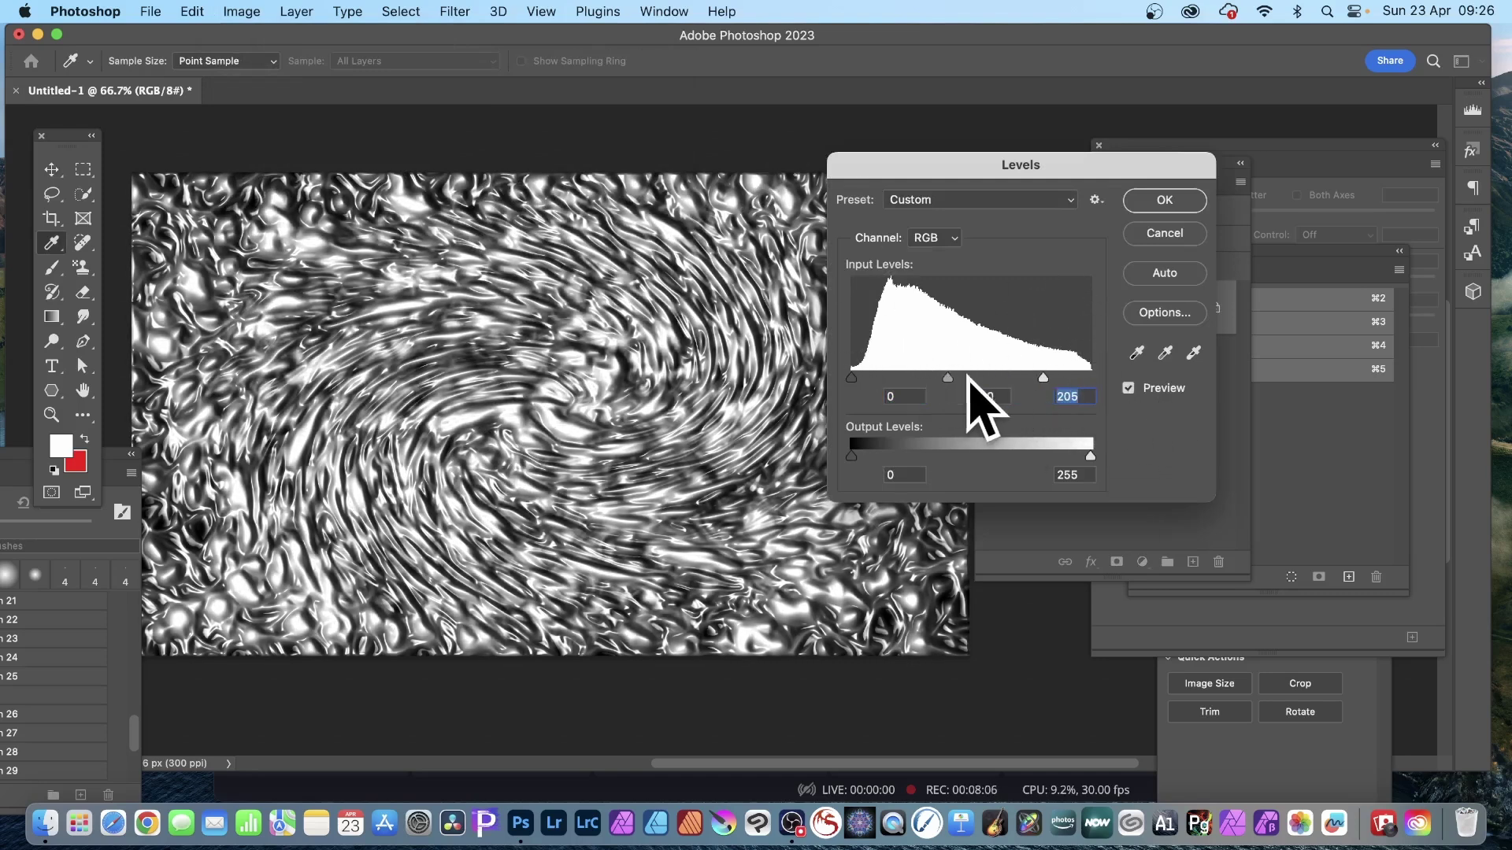
drag(949, 379, 968, 380)
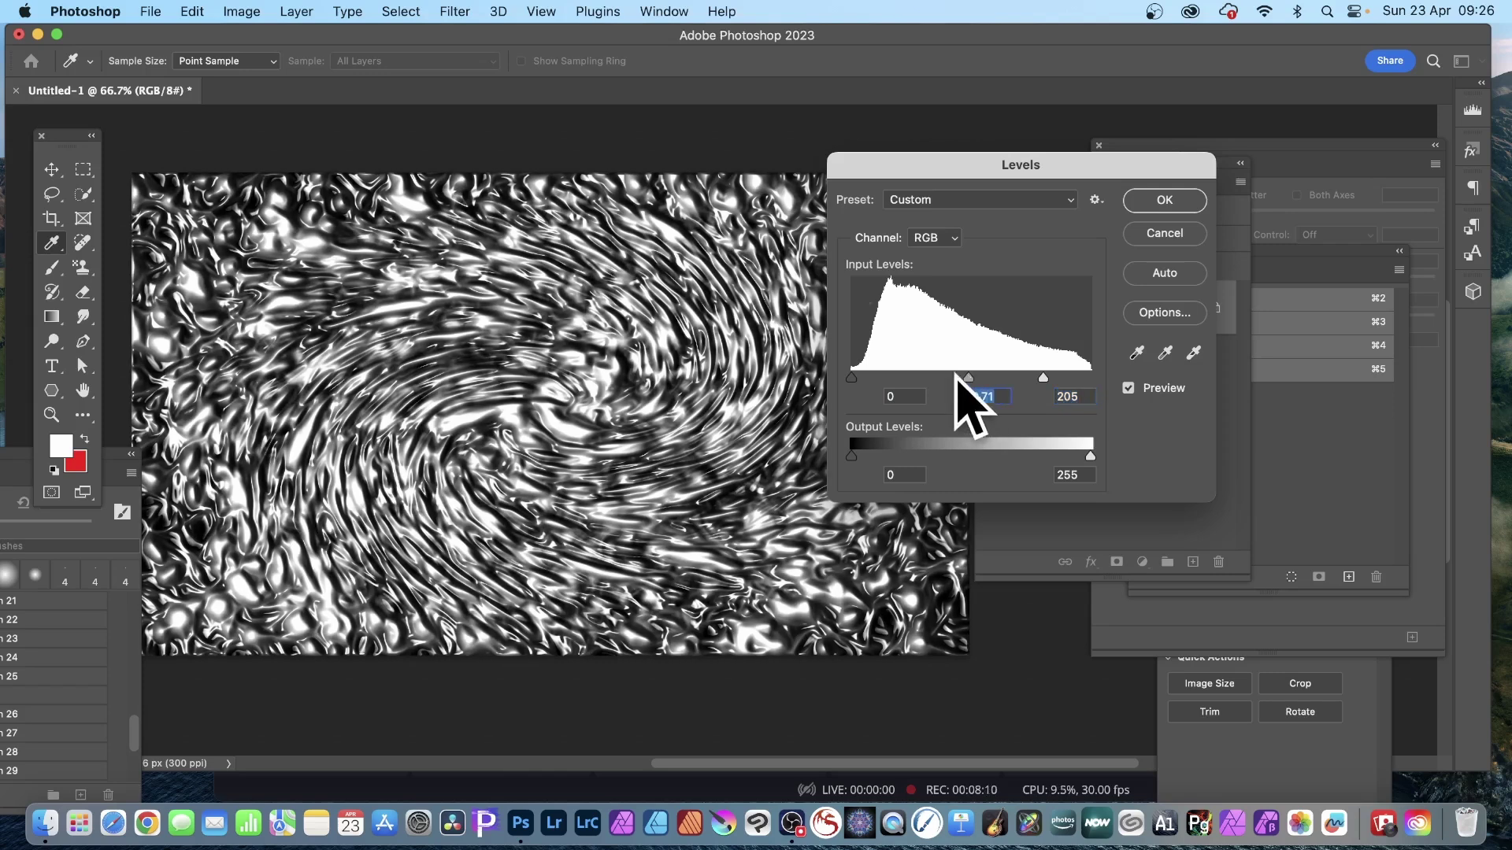
click(1164, 200)
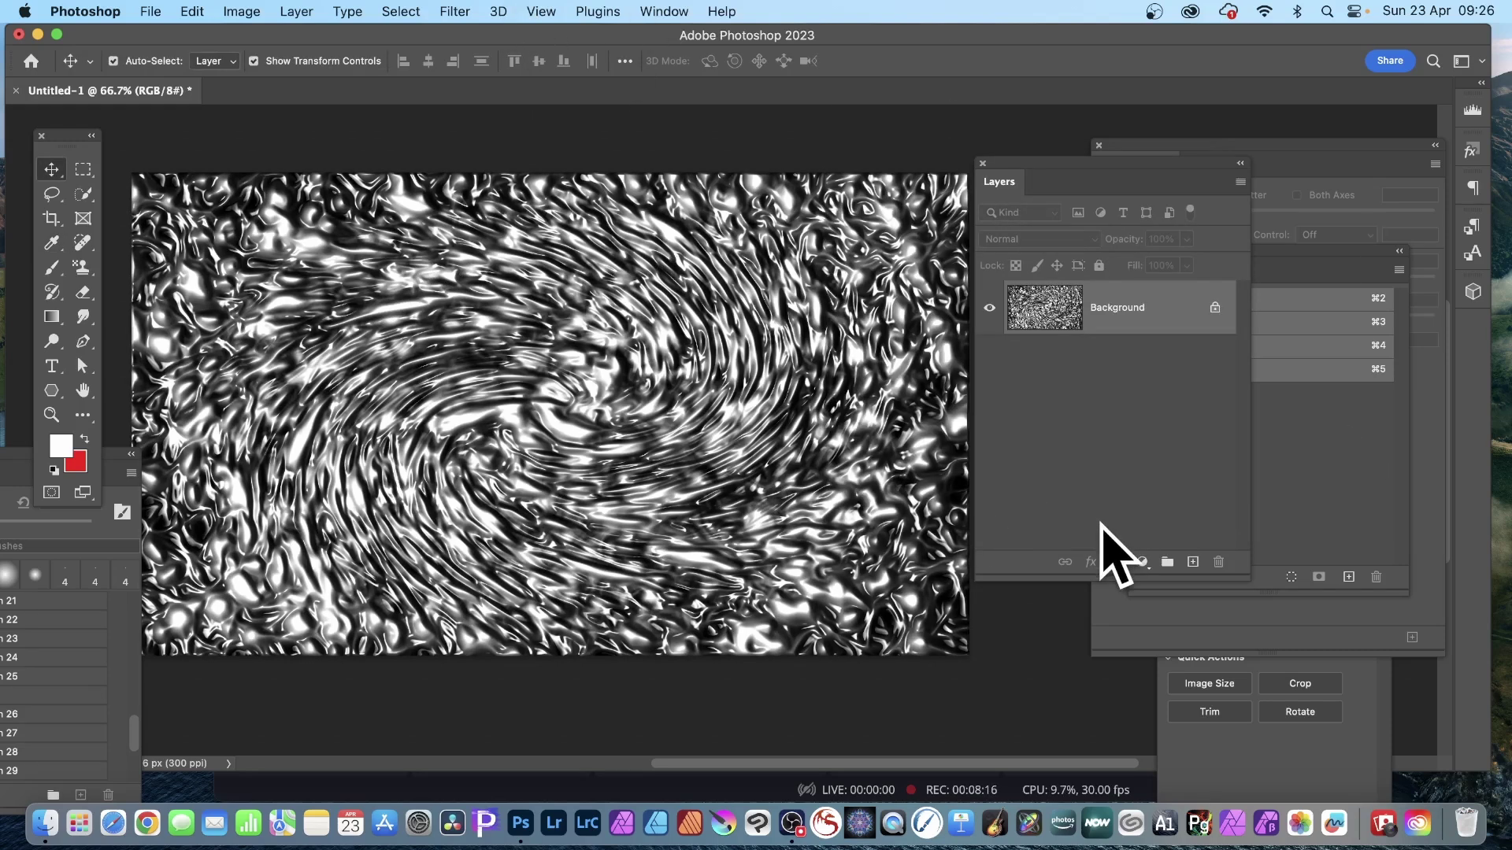
- Load the RGB channel's brightness as a selection from the Channels panel
mouse_move(1087, 167)
mouse_down()
mouse_move(978, 254)
mouse_move(919, 236)
mouse_up()
click(400, 11)
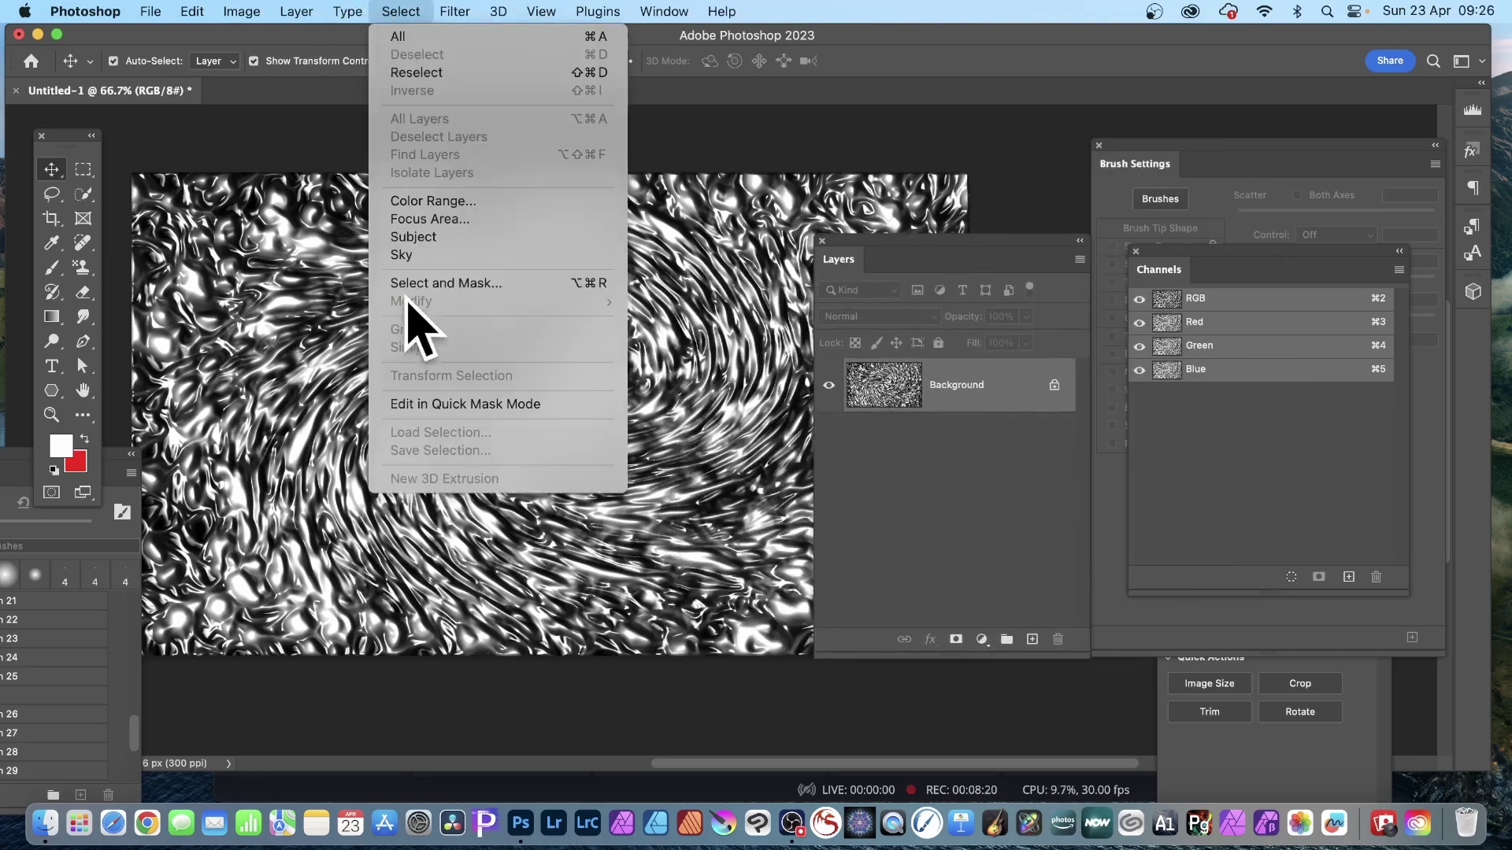
click(1217, 296)
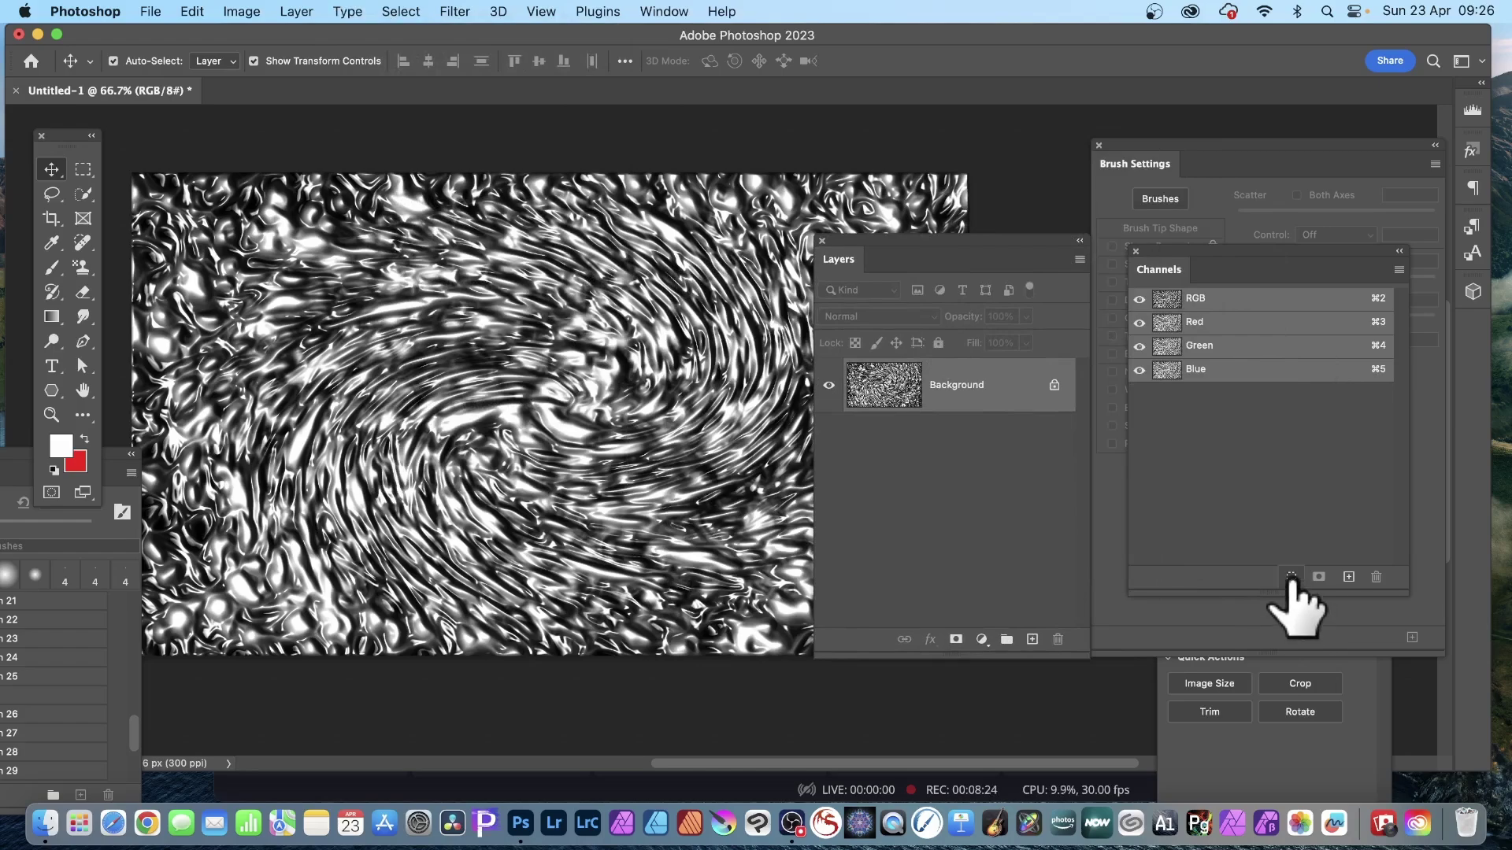
click(1291, 577)
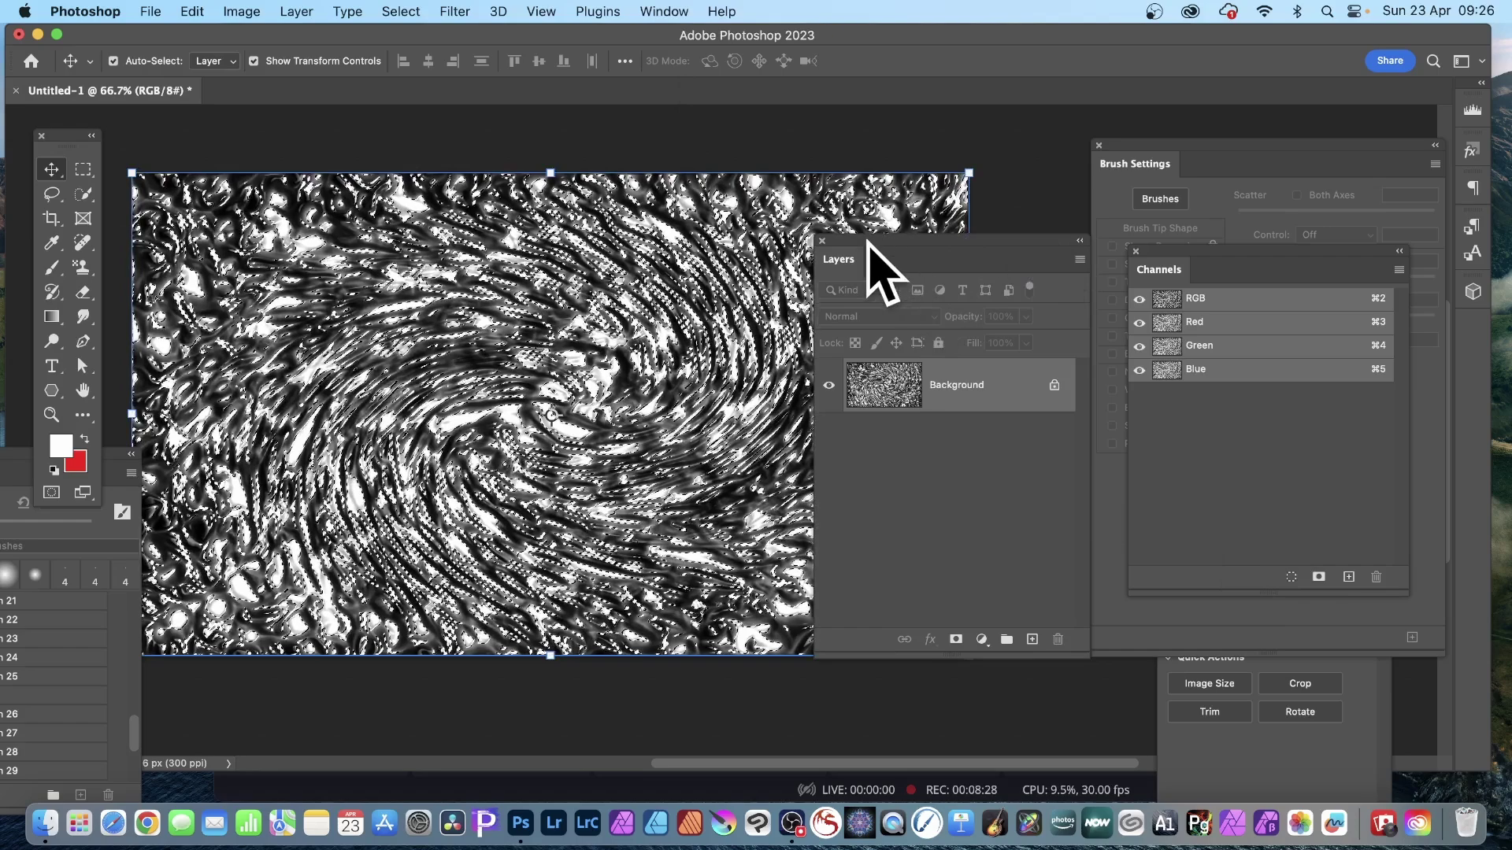
drag(873, 260, 1030, 294)
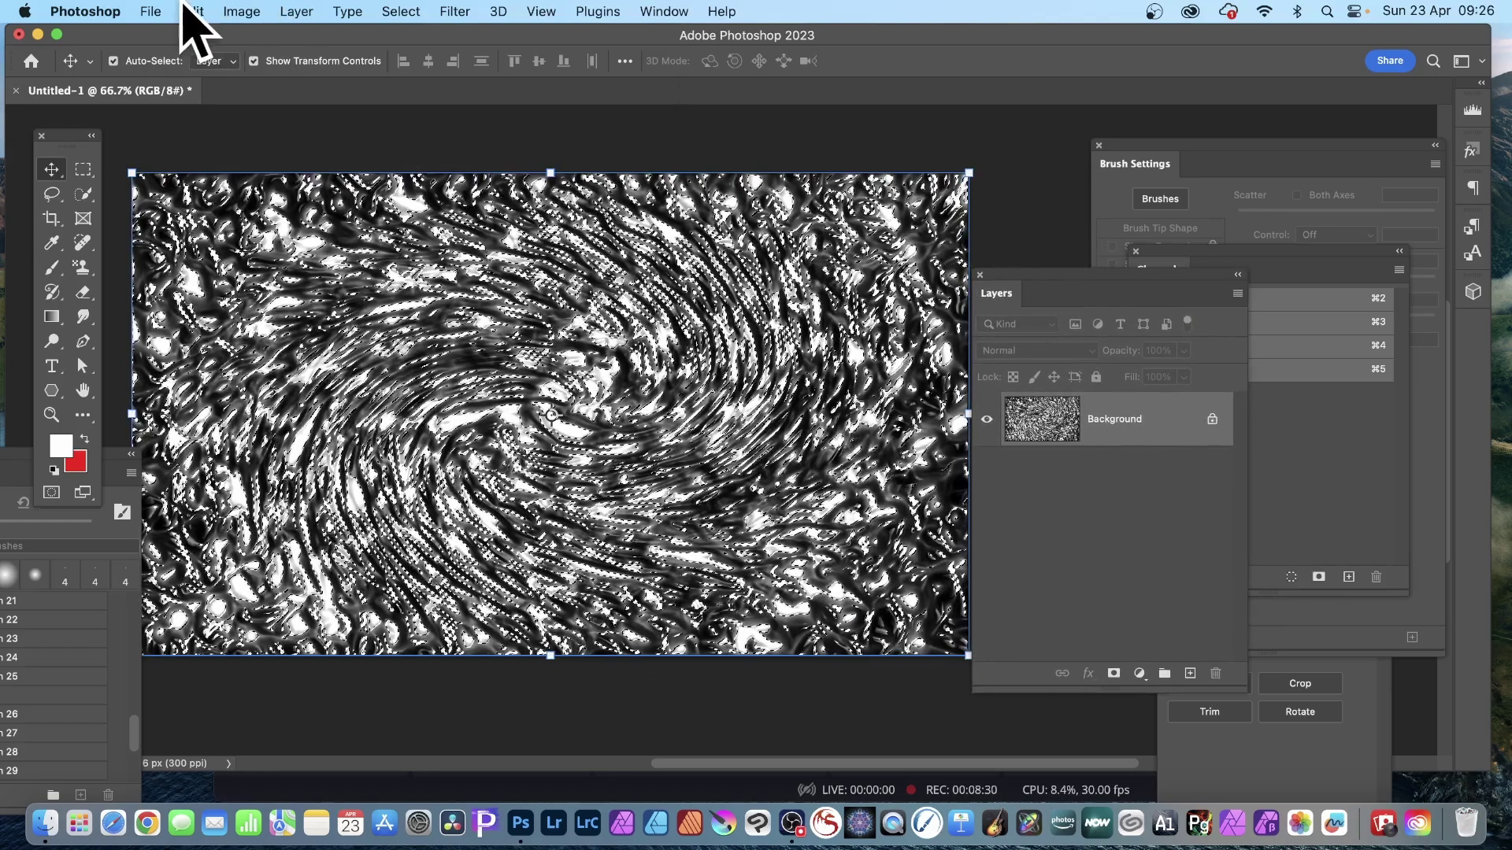
- Copy the selected bright areas and paste them as a new Layer 1
click(186, 9)
click(225, 147)
click(197, 11)
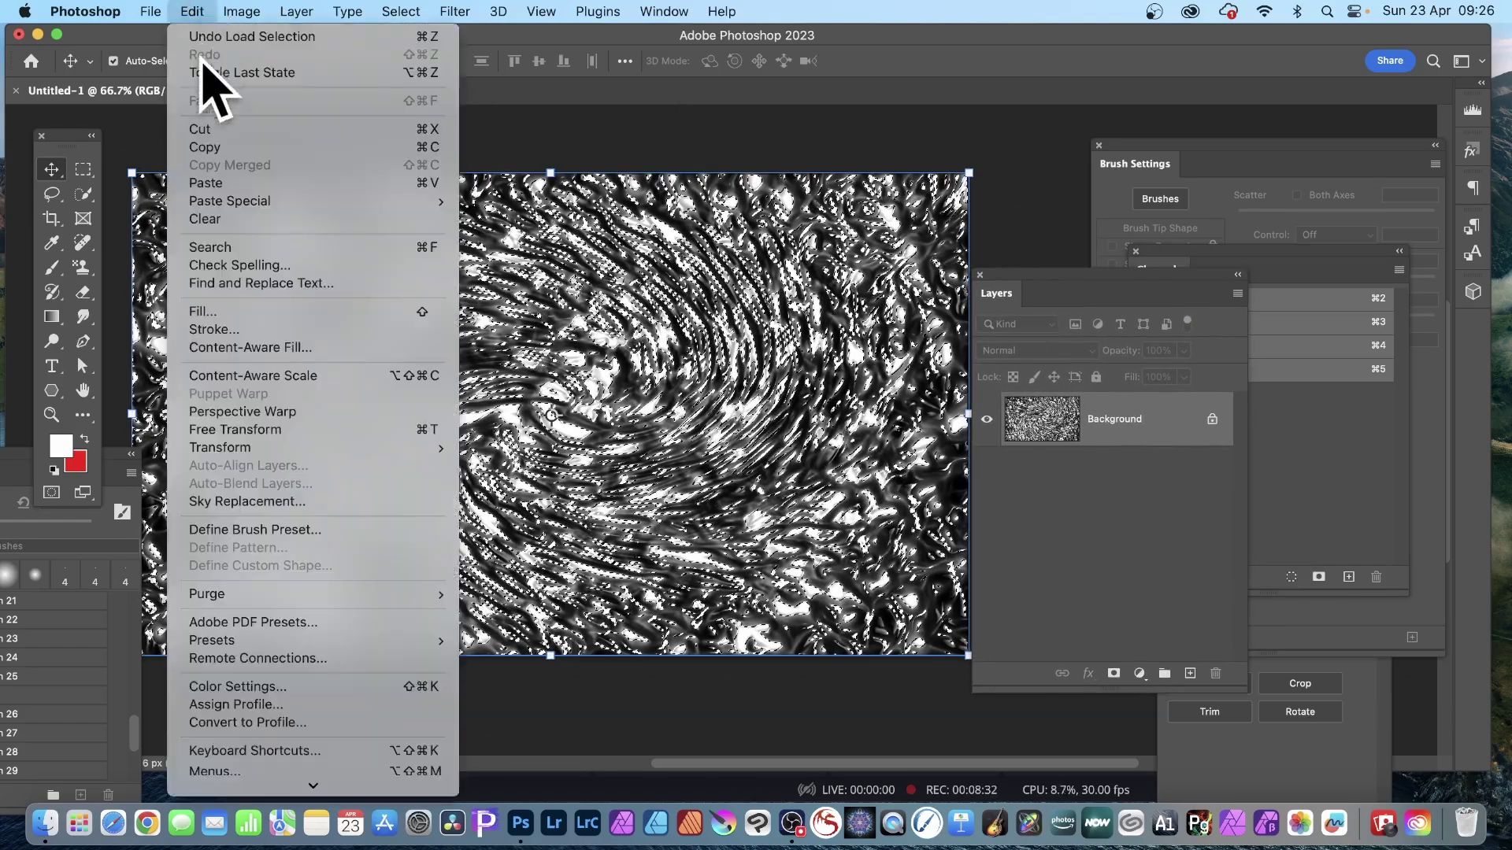
click(217, 186)
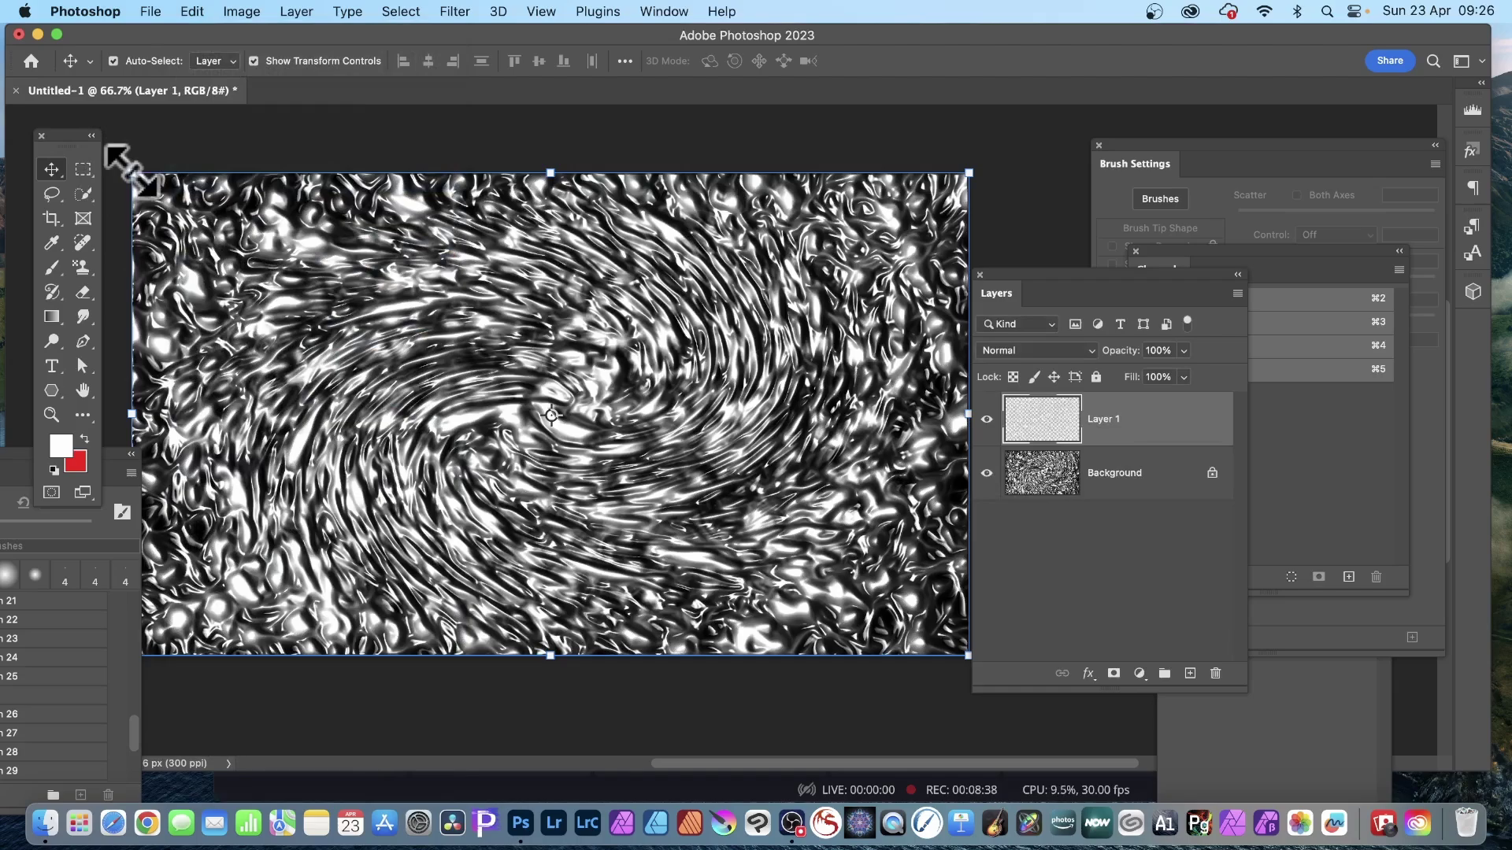
- Scale the pasted Layer 1 up to about 112.29% and commit the transform
drag(133, 171, 112, 143)
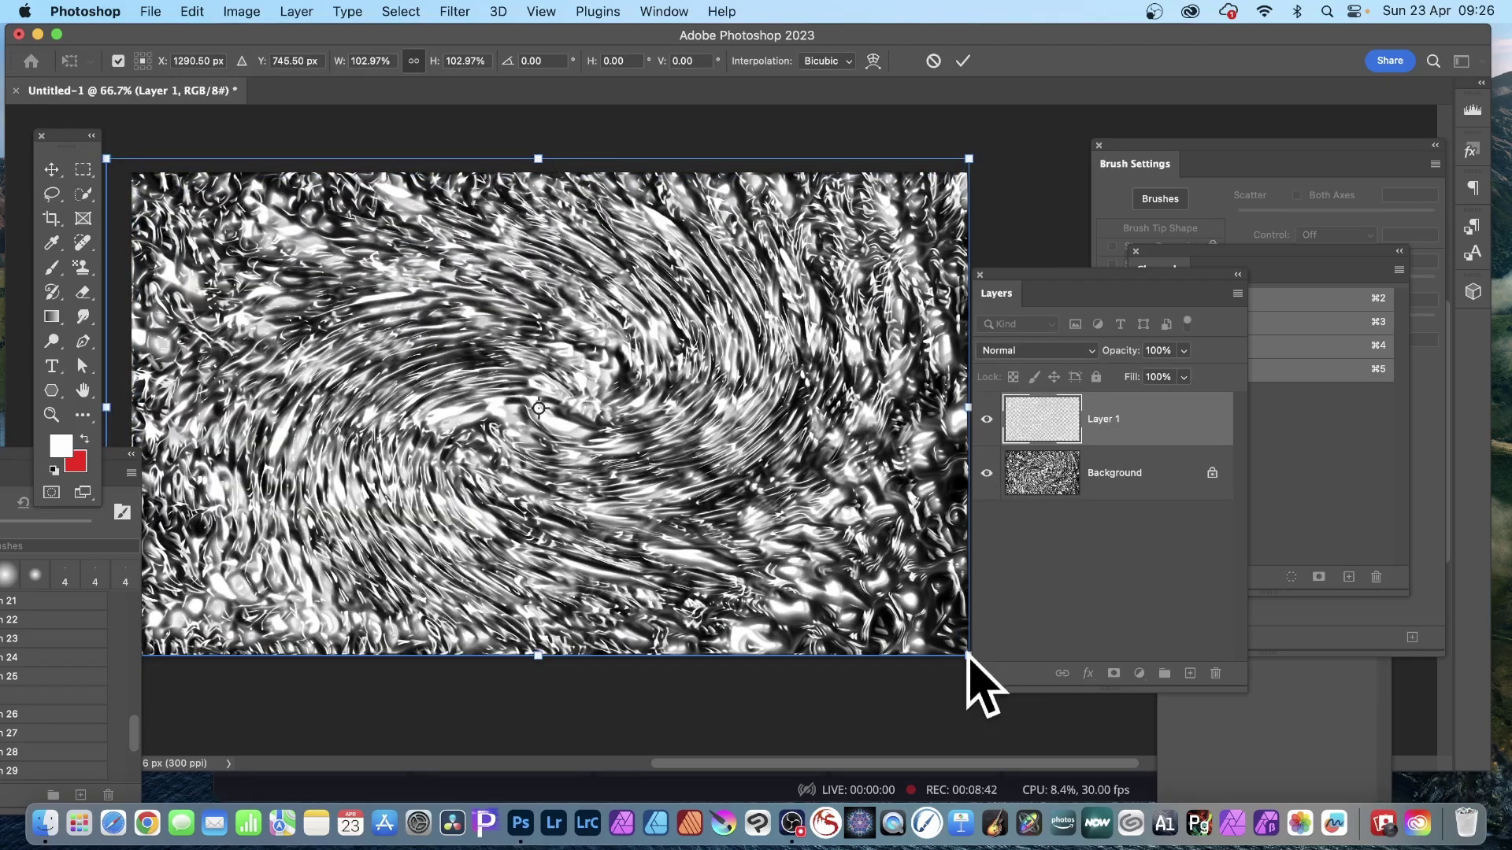
drag(969, 658, 1047, 701)
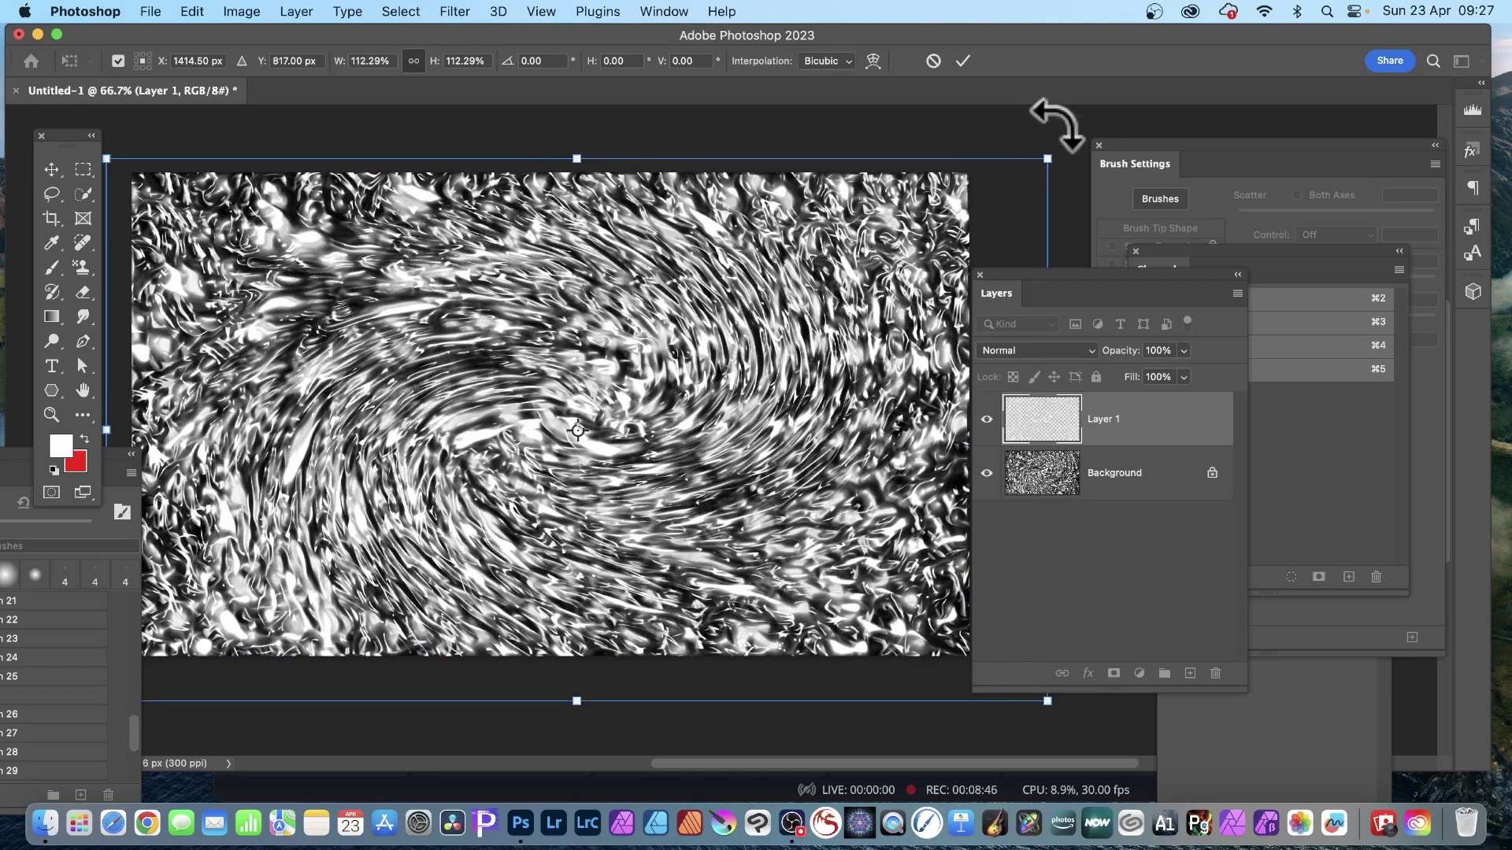
click(963, 62)
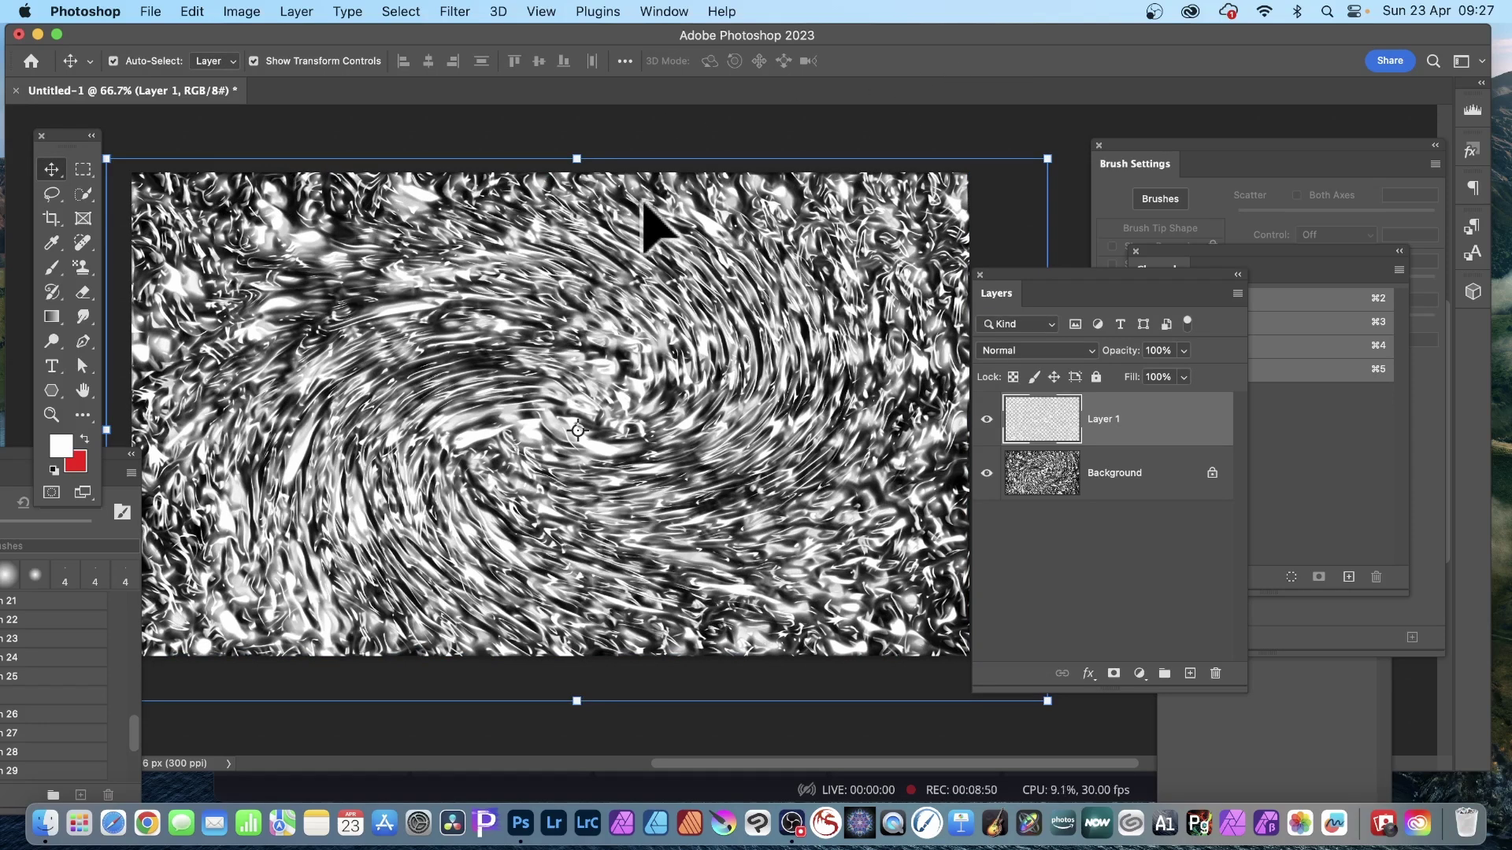
- Add a Bevel & Emboss effect to Layer 1 with the light angle at 143°
click(1088, 675)
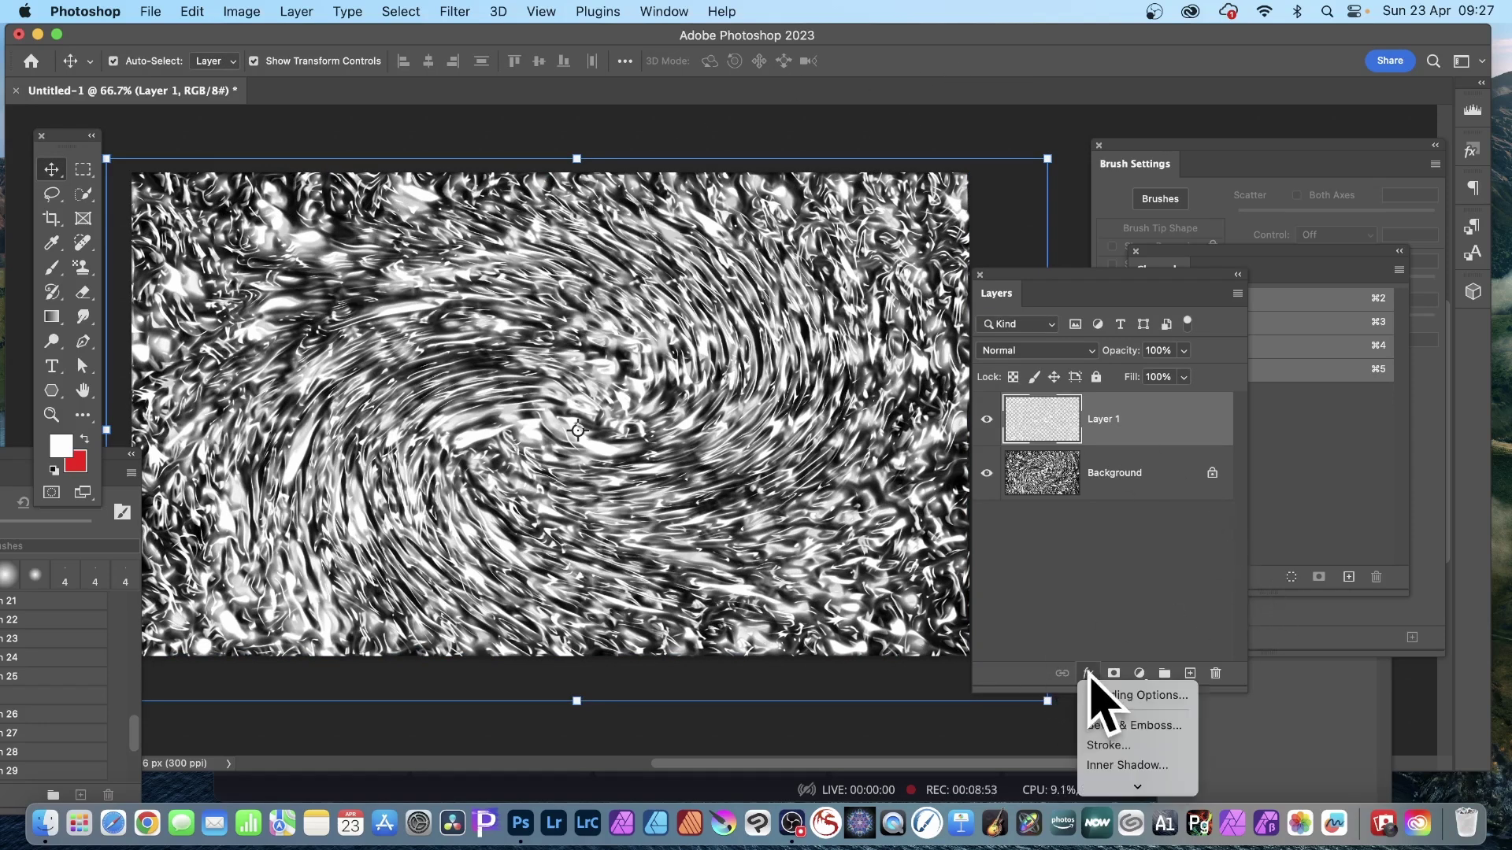
click(1121, 724)
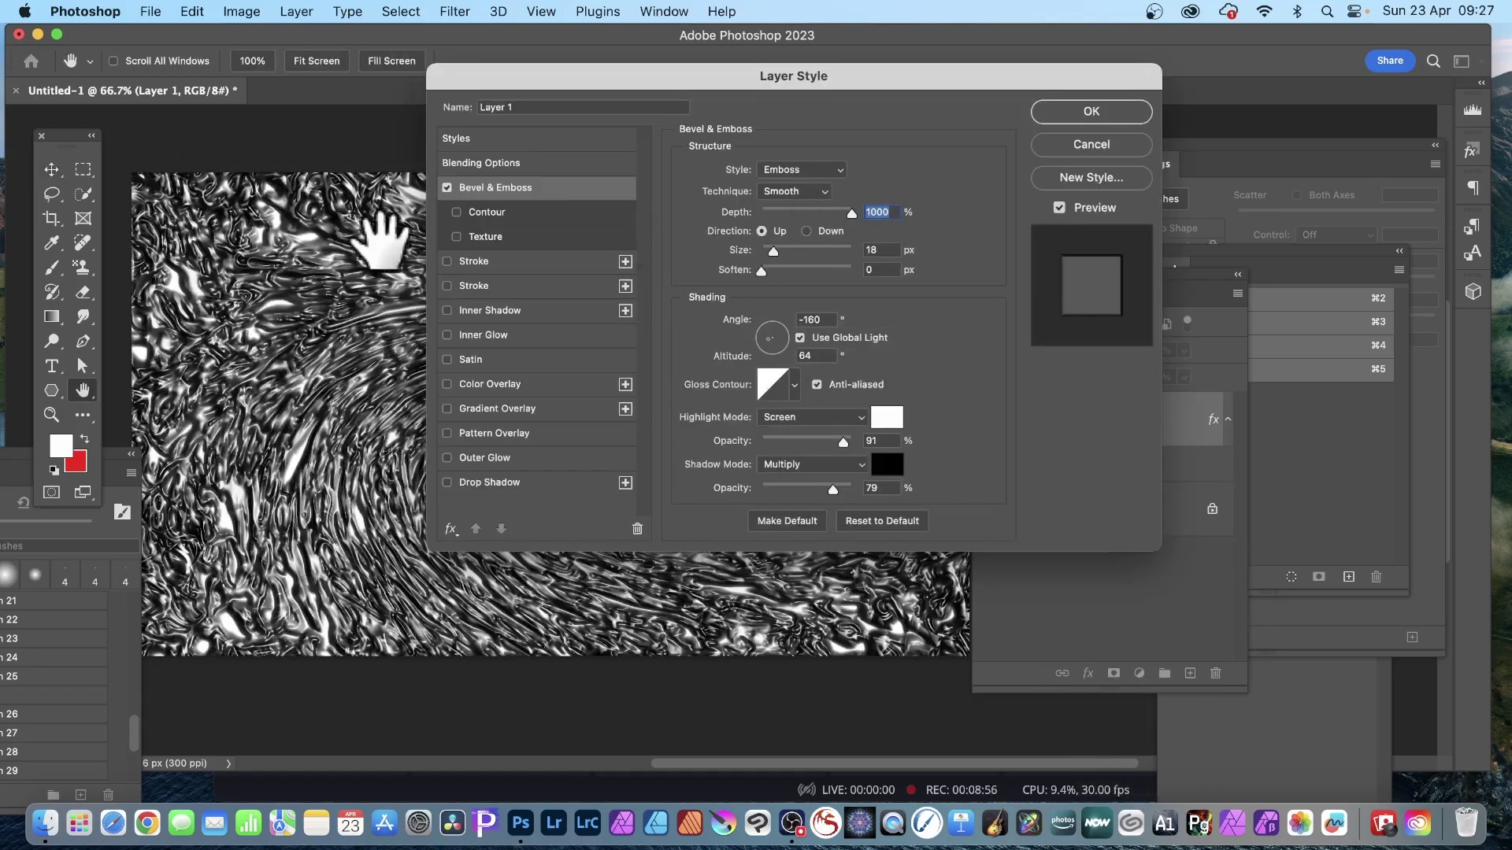
click(772, 341)
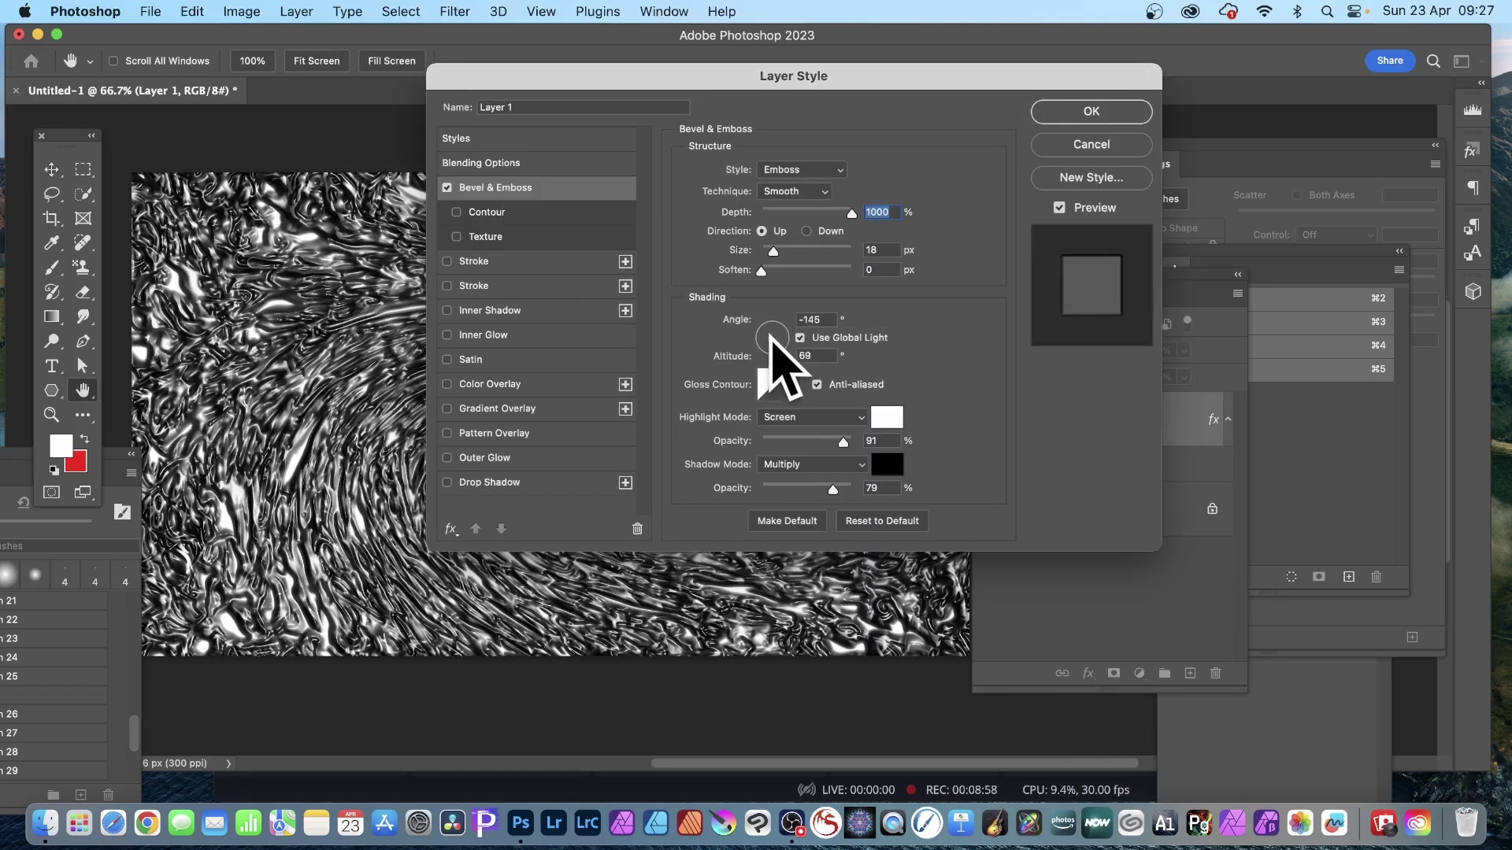
drag(771, 336, 769, 333)
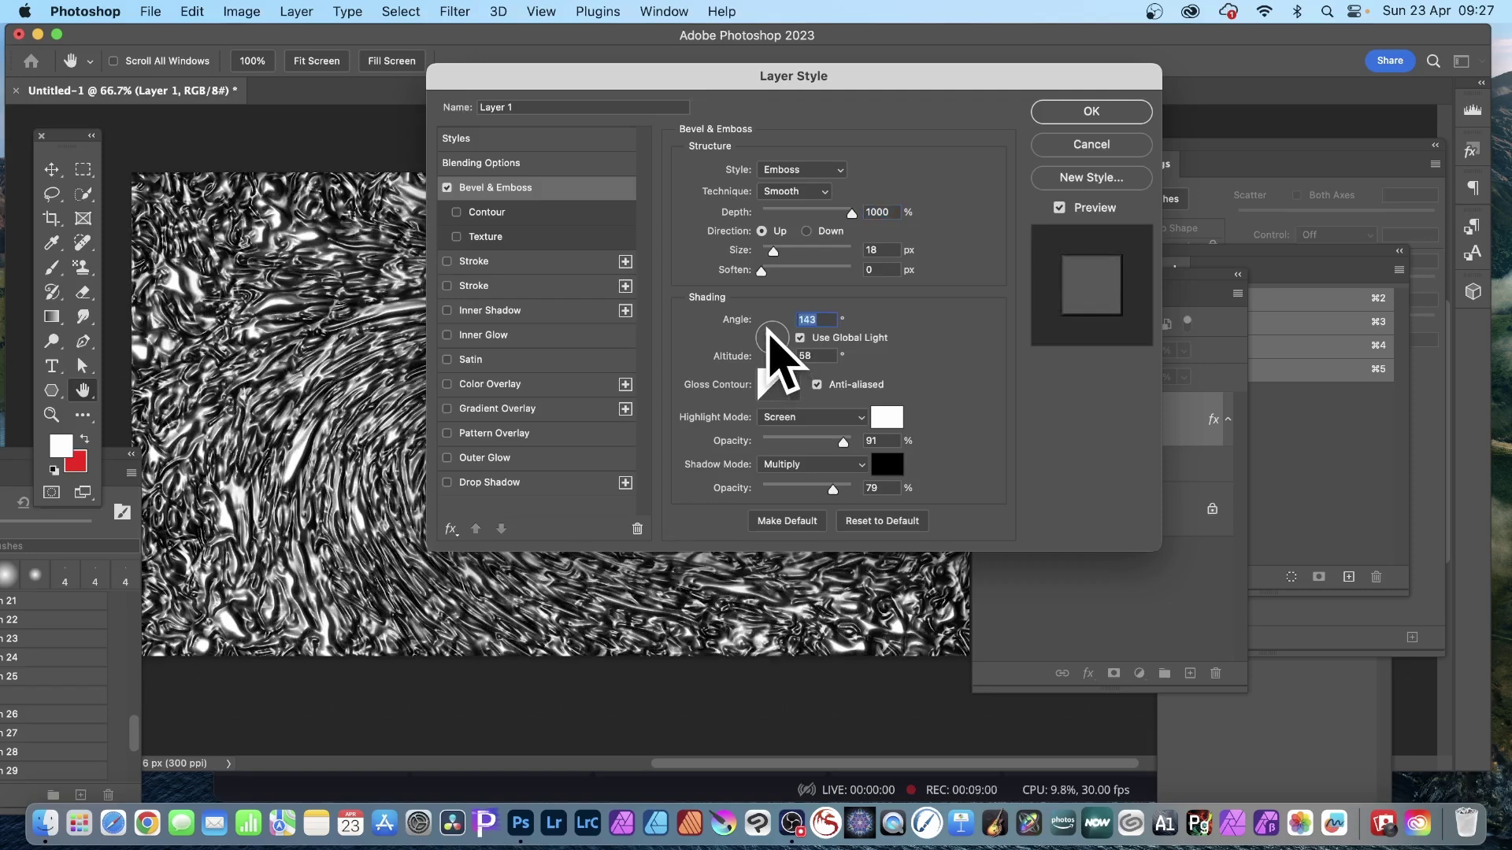
- Compare gloss contour presets and settle on a sharper contour
click(795, 386)
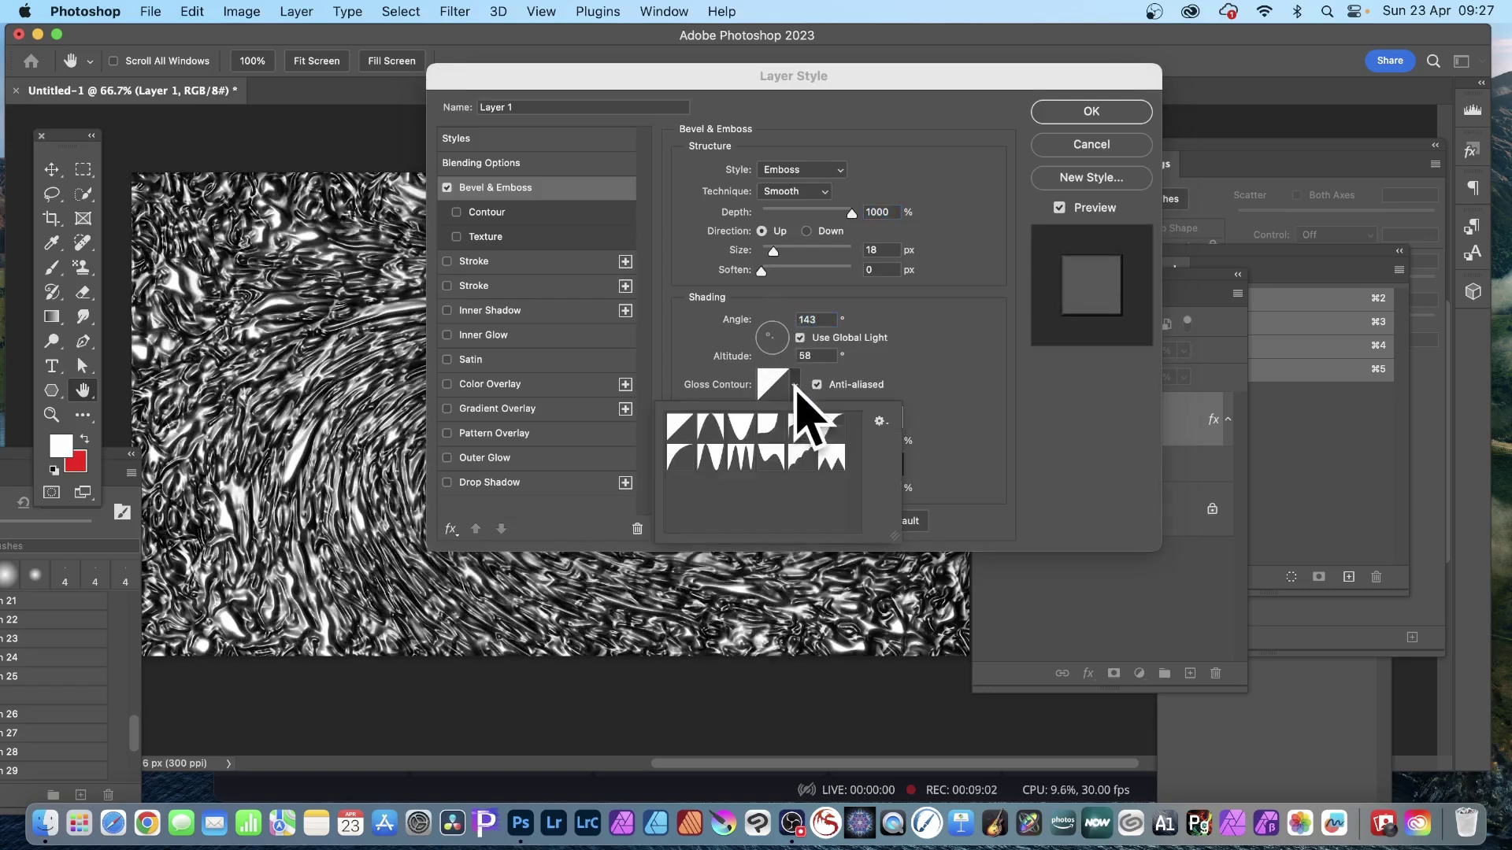
click(800, 425)
click(770, 425)
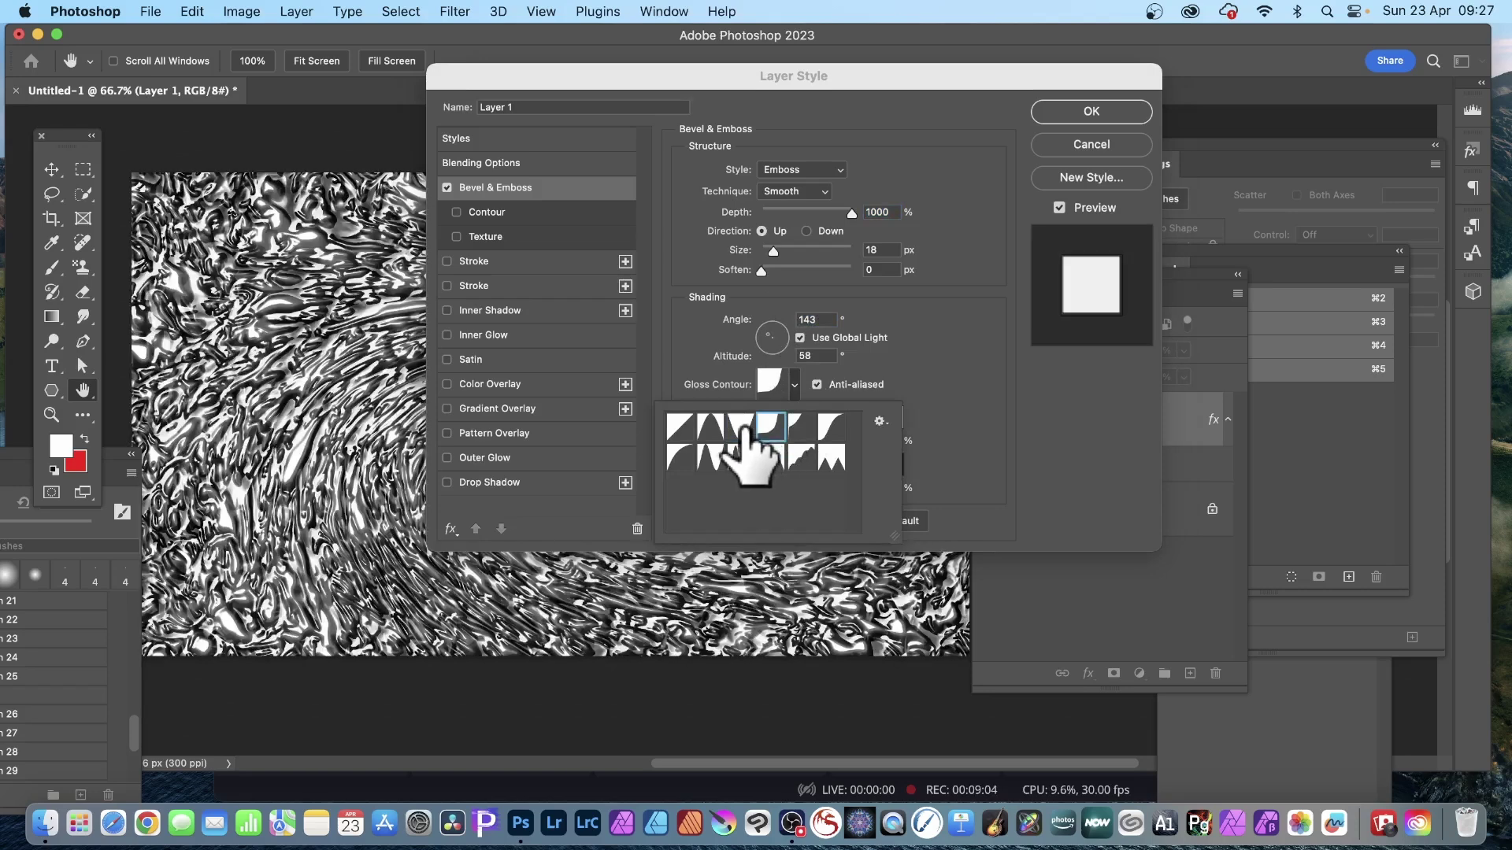
click(711, 427)
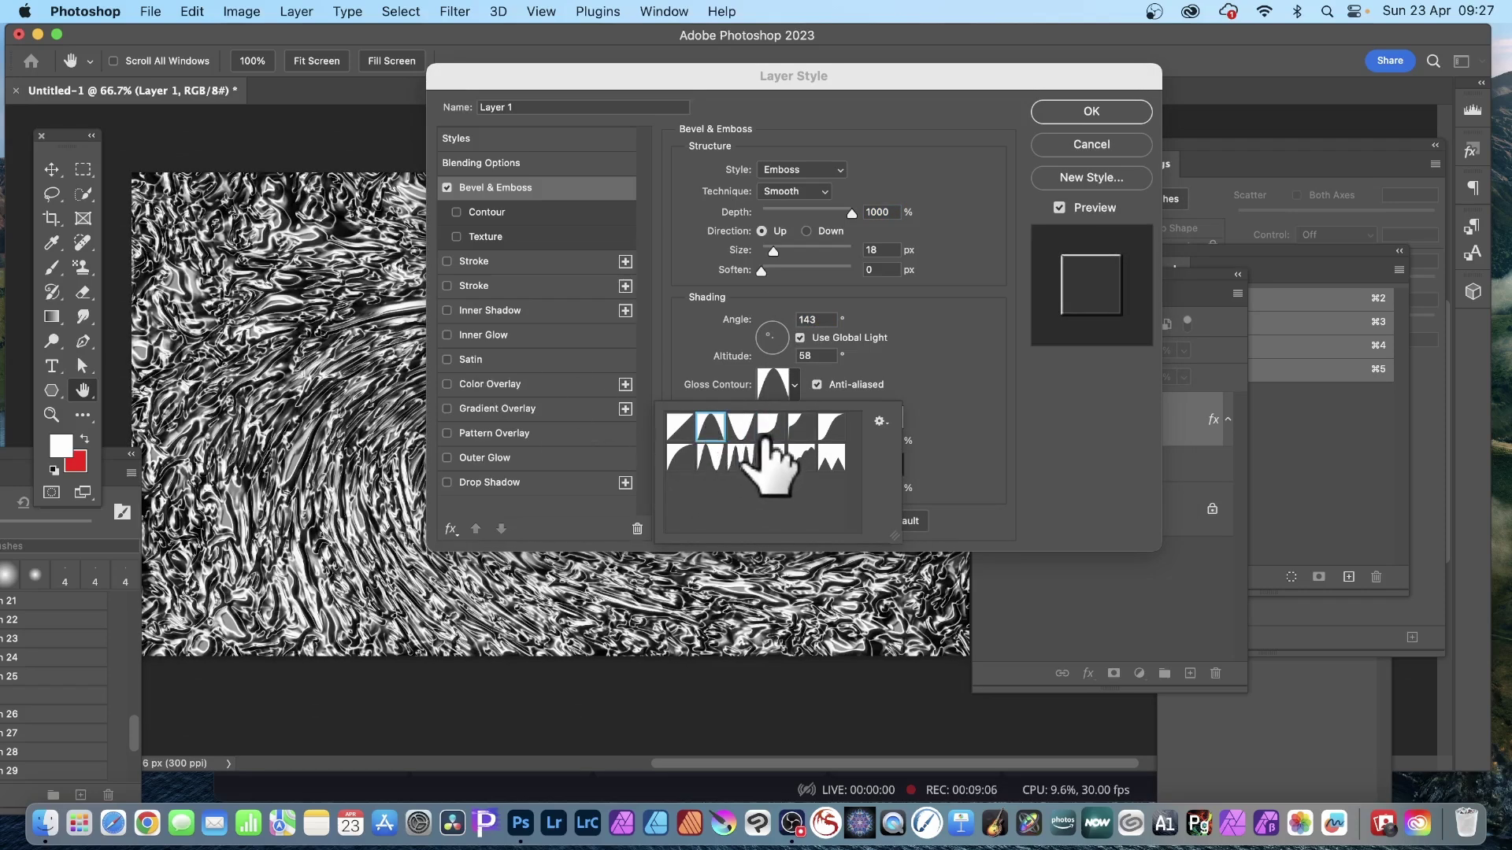
click(740, 455)
click(711, 456)
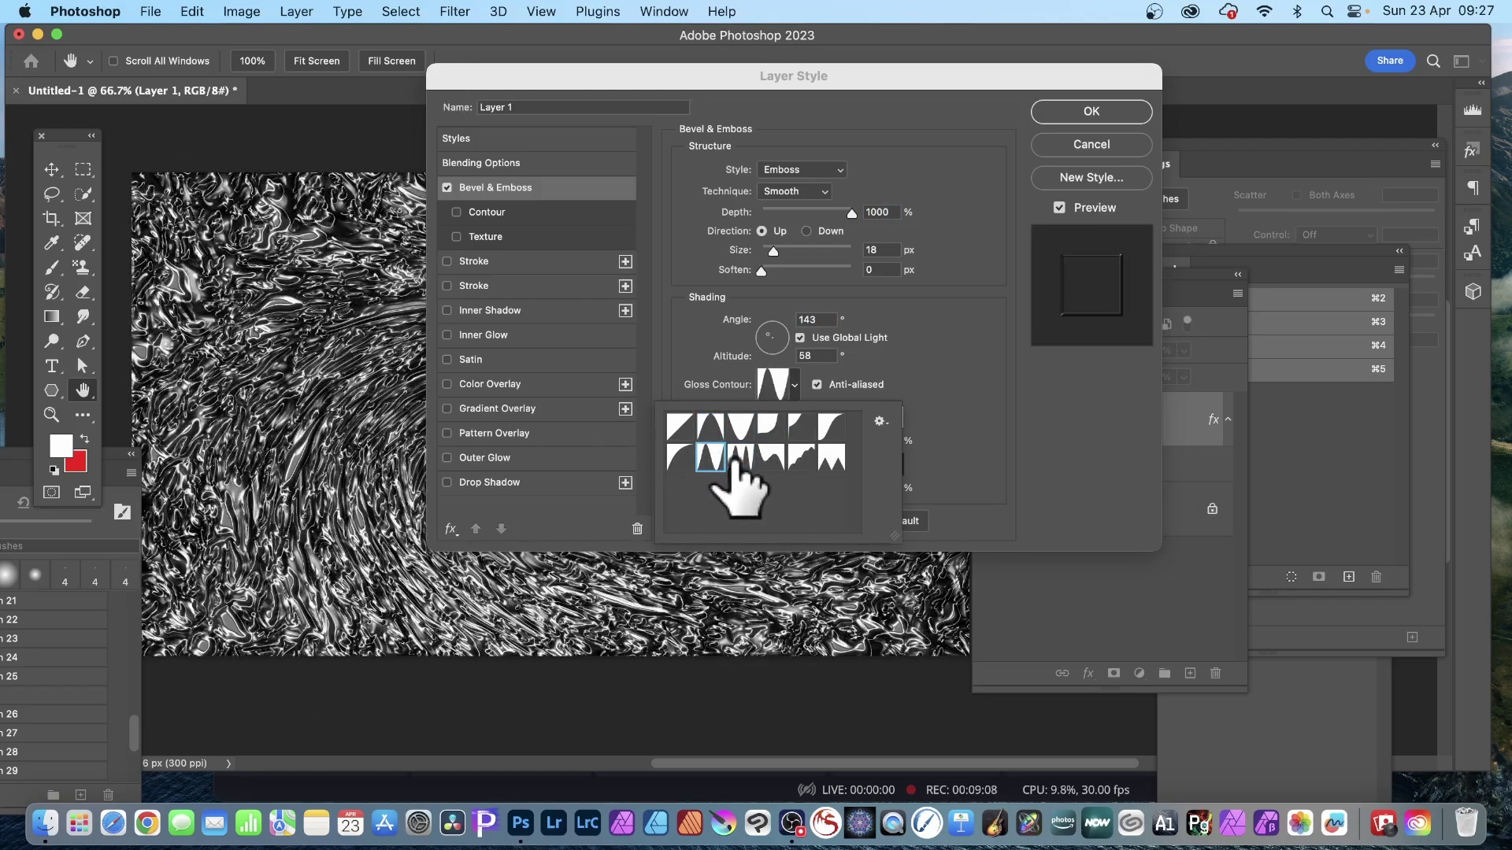
click(740, 457)
click(799, 457)
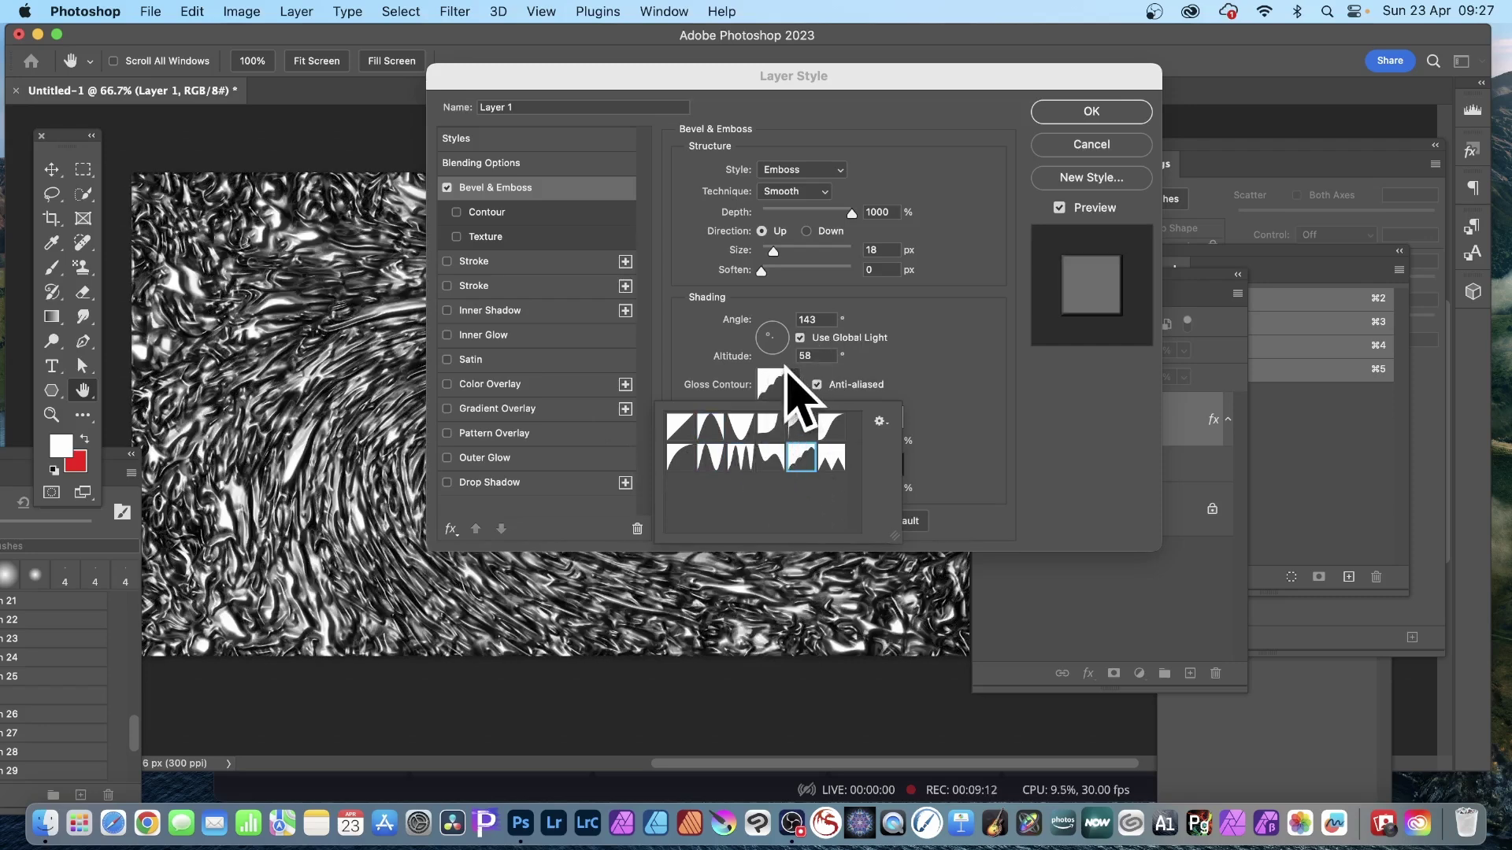
- Keep the emboss depth at 1000% and shrink the size to 13 px
drag(913, 78, 1164, 85)
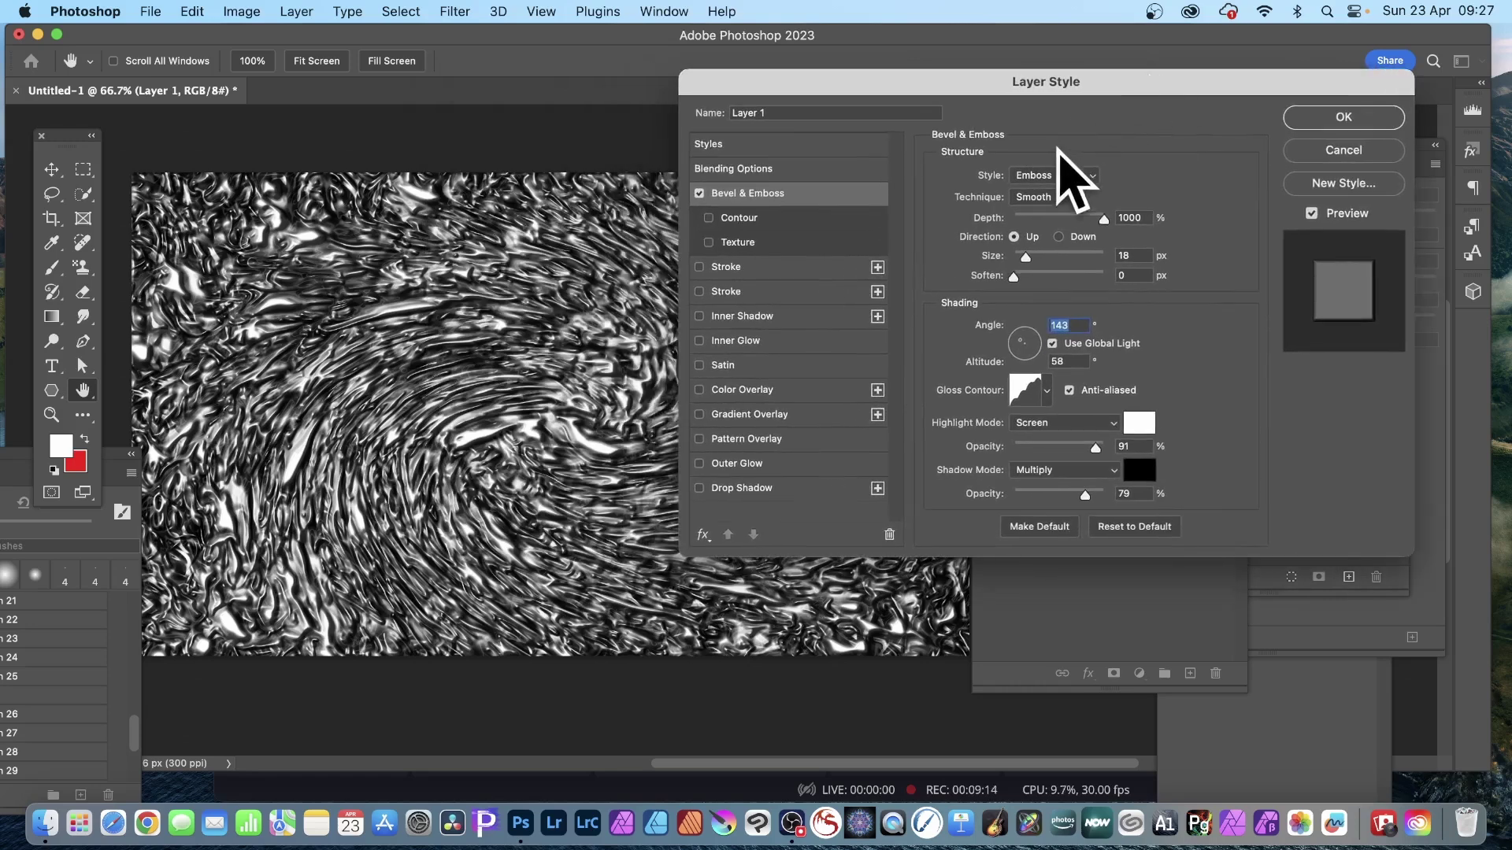
mouse_move(1103, 219)
mouse_down()
mouse_move(1064, 221)
mouse_move(1107, 216)
mouse_up()
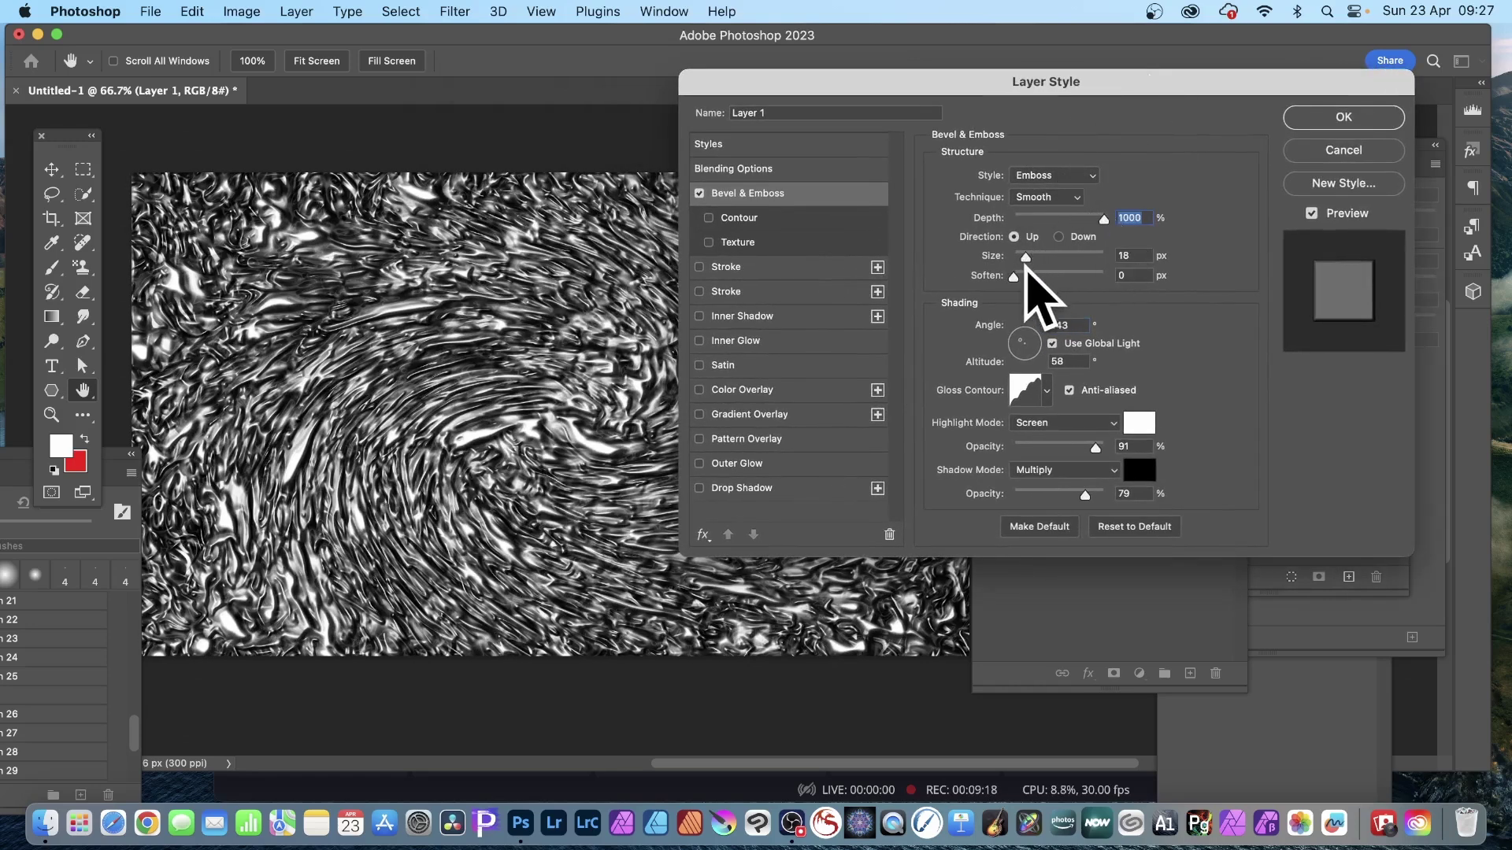
drag(1029, 255, 1023, 256)
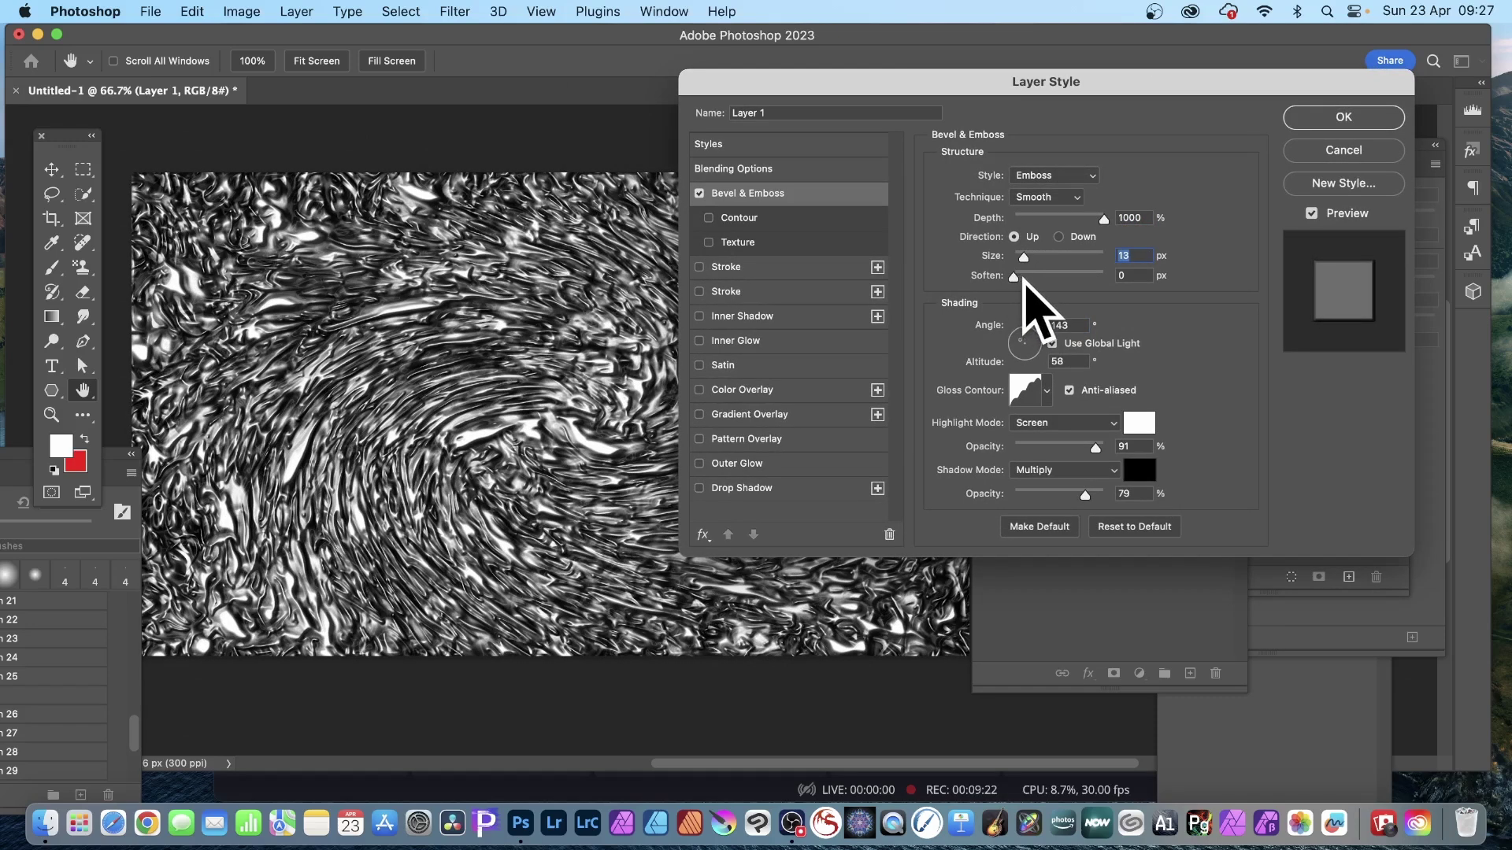
- Accept the emboss, flip Layer 1 horizontally, and flatten into a single Background layer
click(1339, 118)
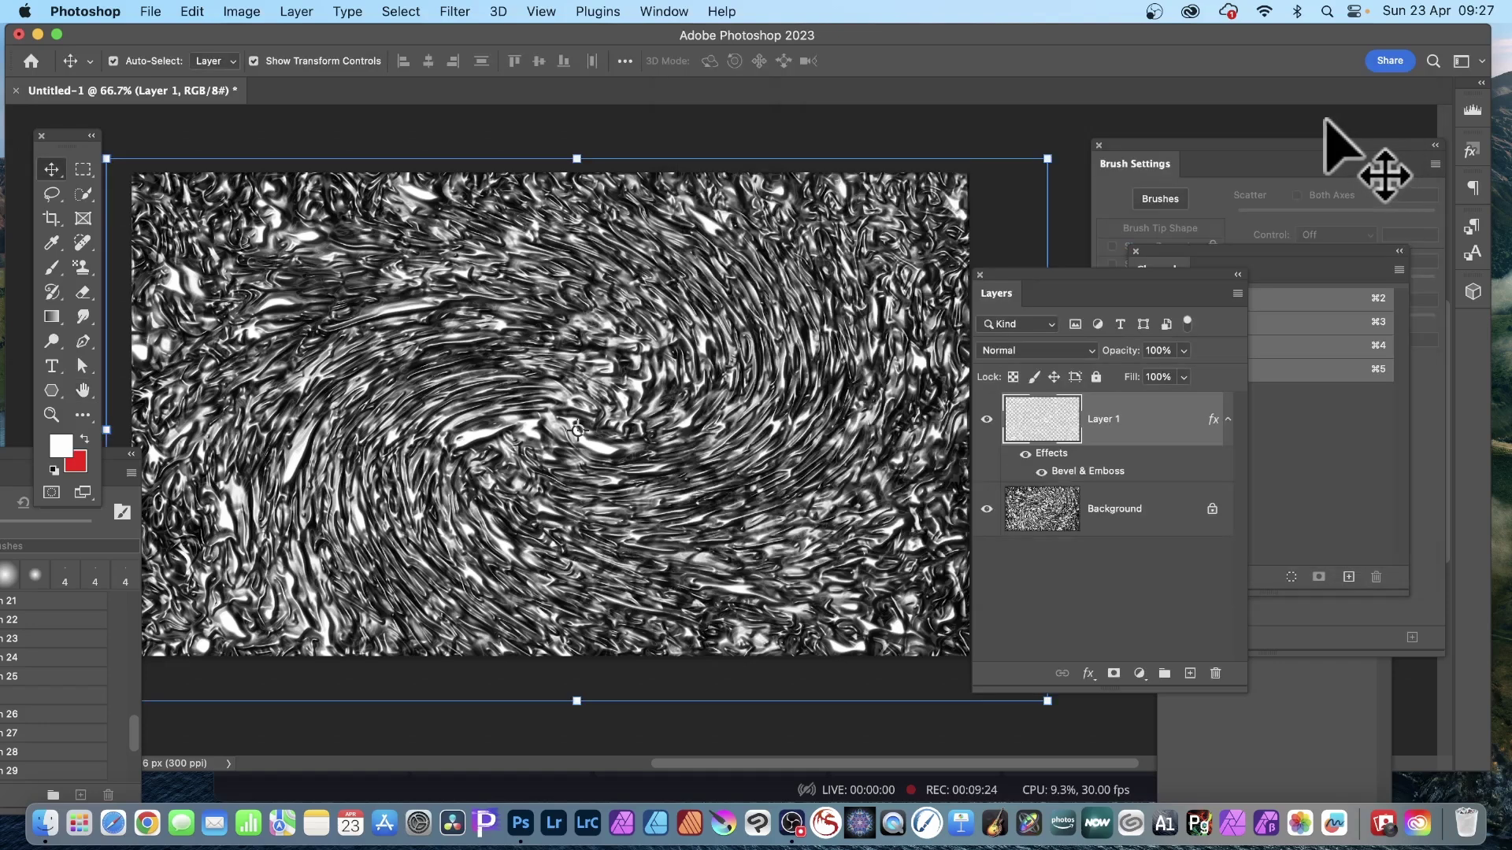
click(193, 10)
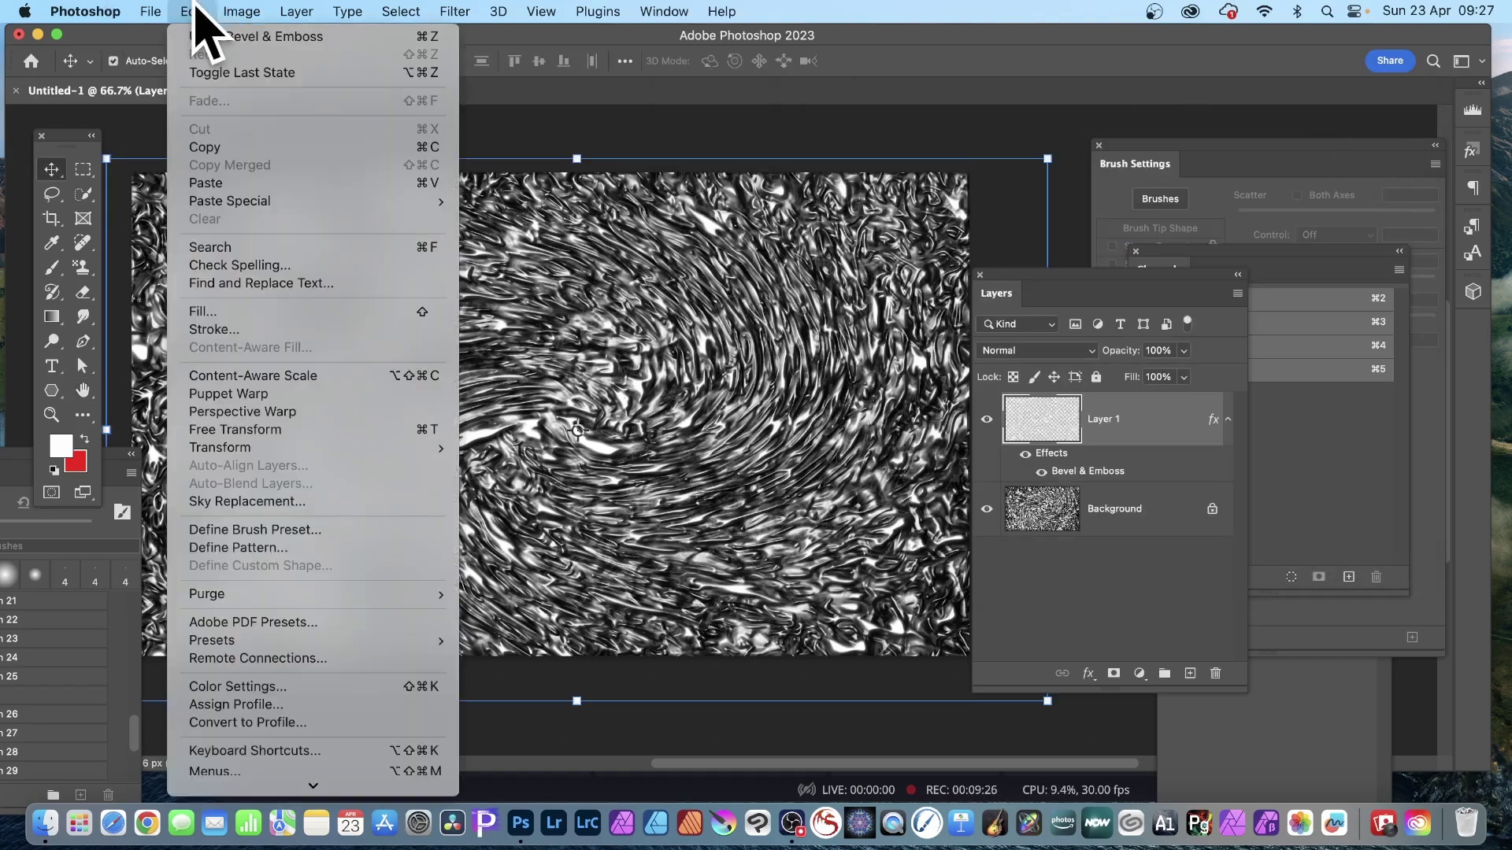
mouse_move(272, 448)
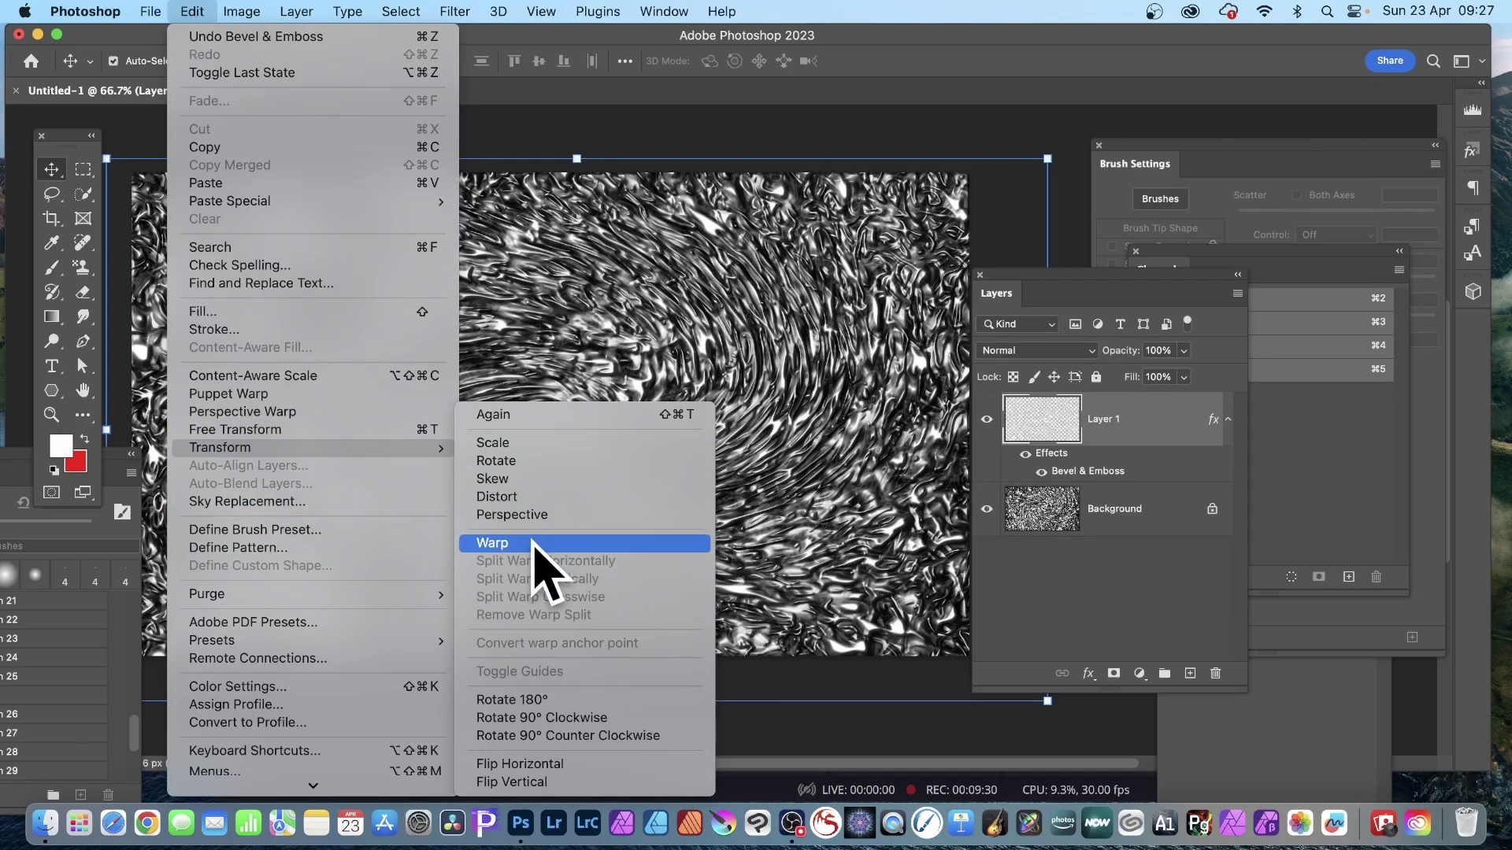
click(540, 766)
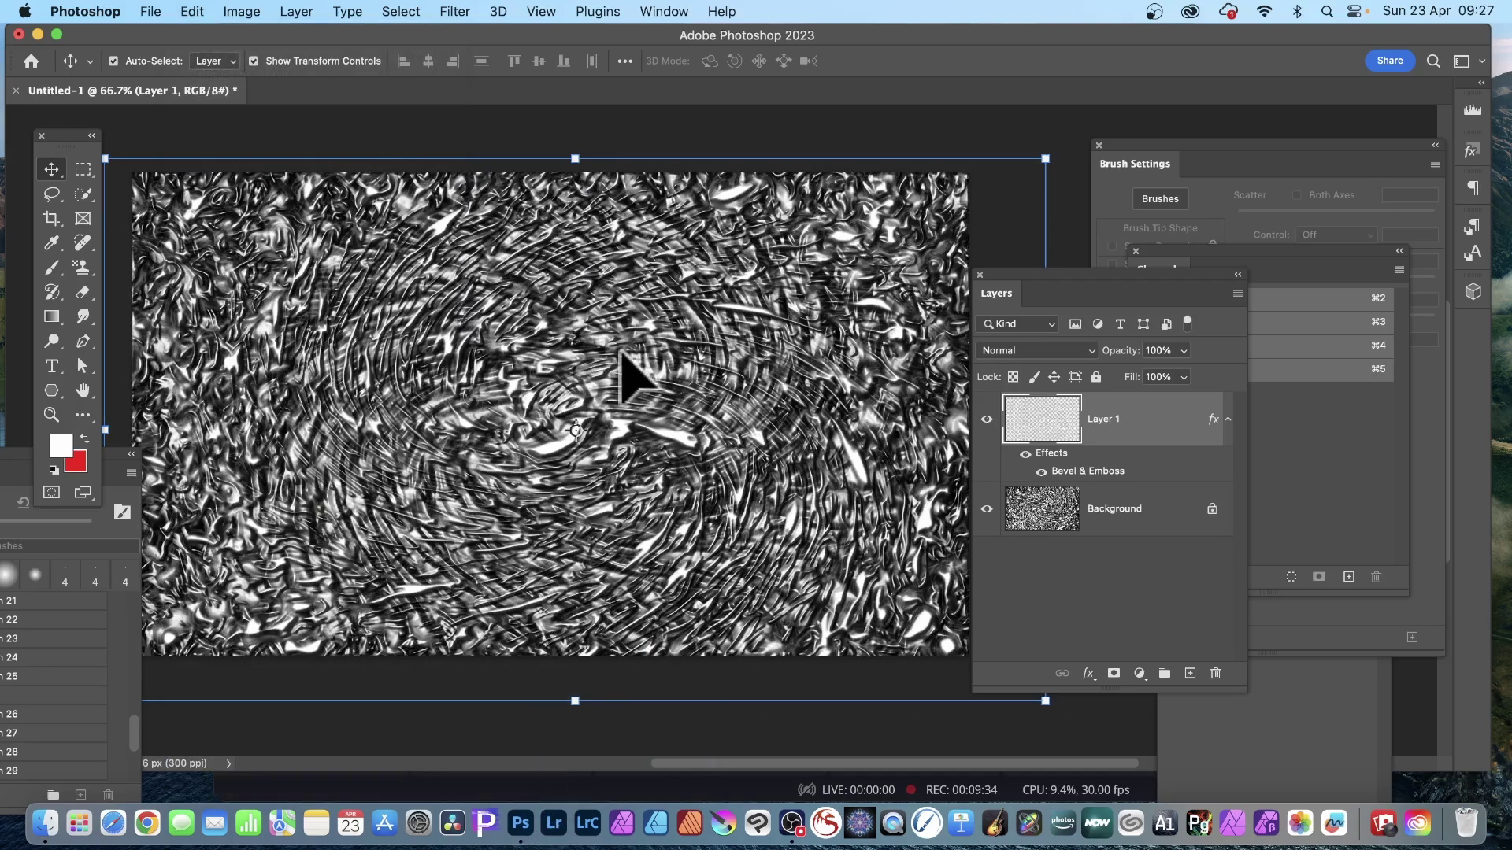
click(297, 13)
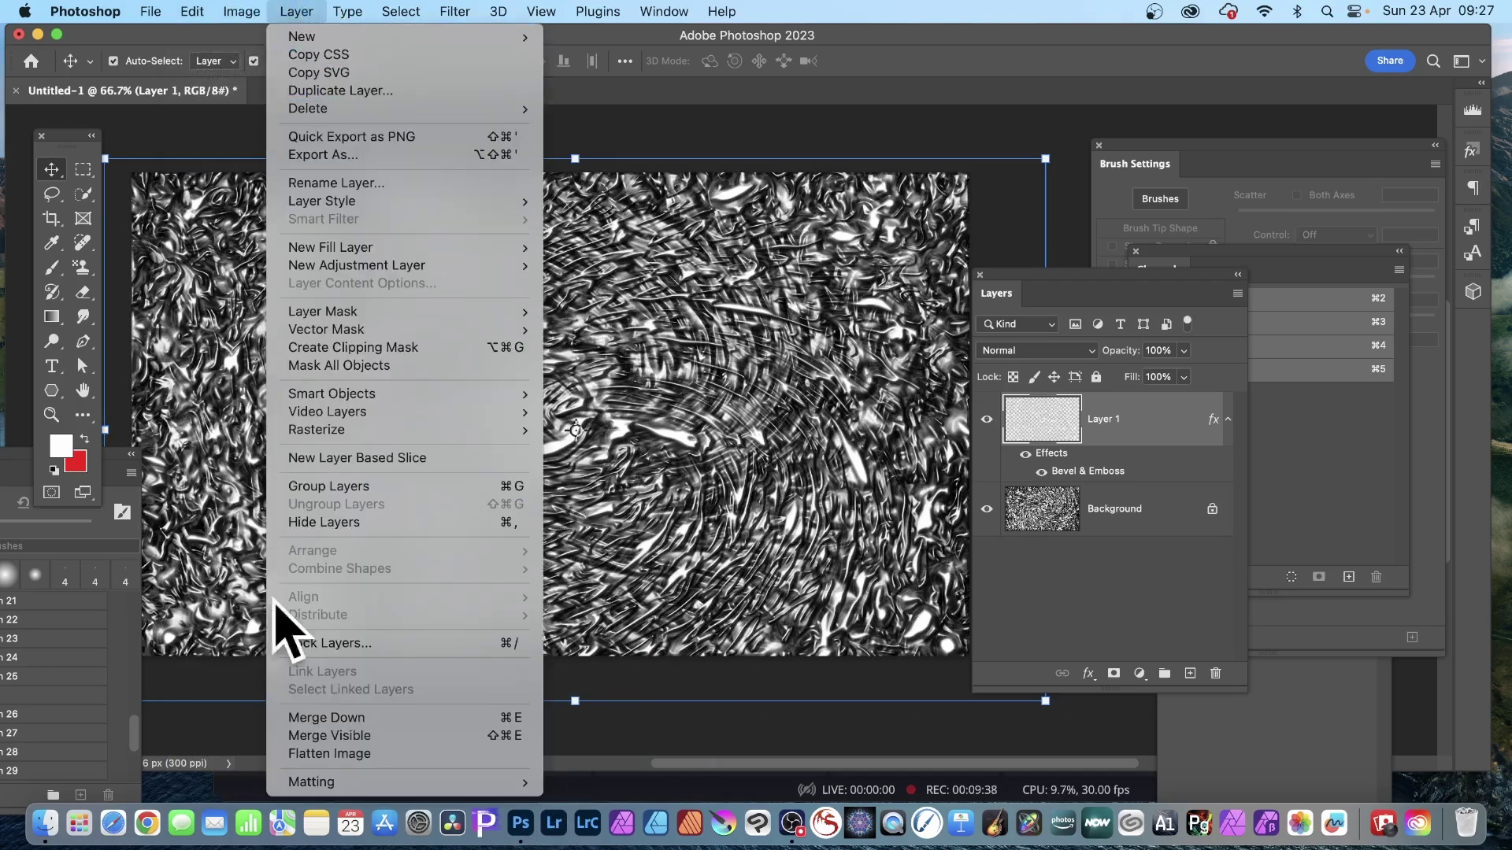
click(309, 754)
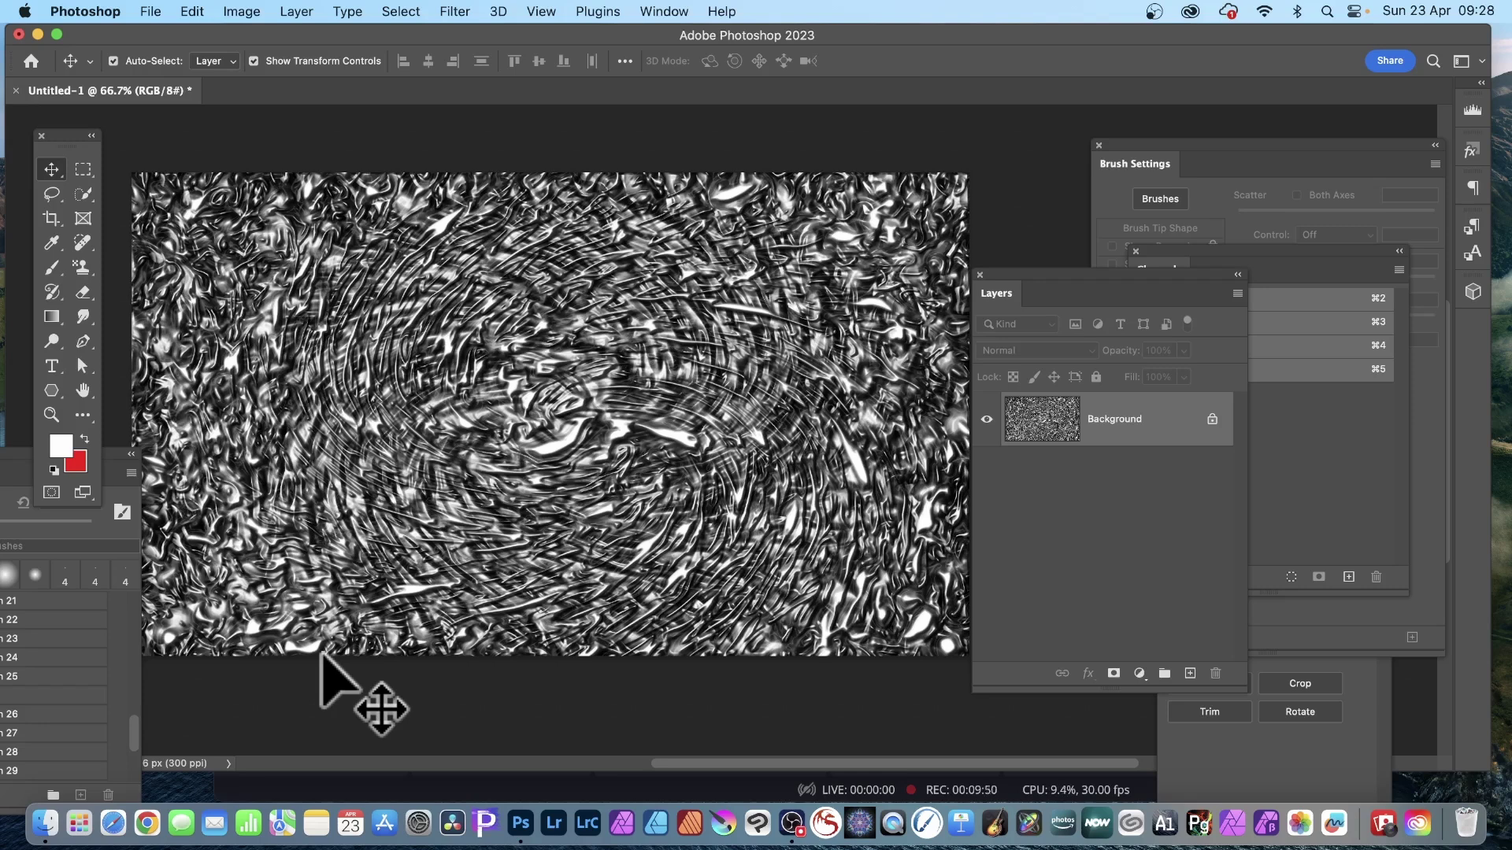
- Apply another Oil Paint pass at Stylization 10, Cleanliness 10, Scale 7.4, Bristle Detail 10
click(456, 12)
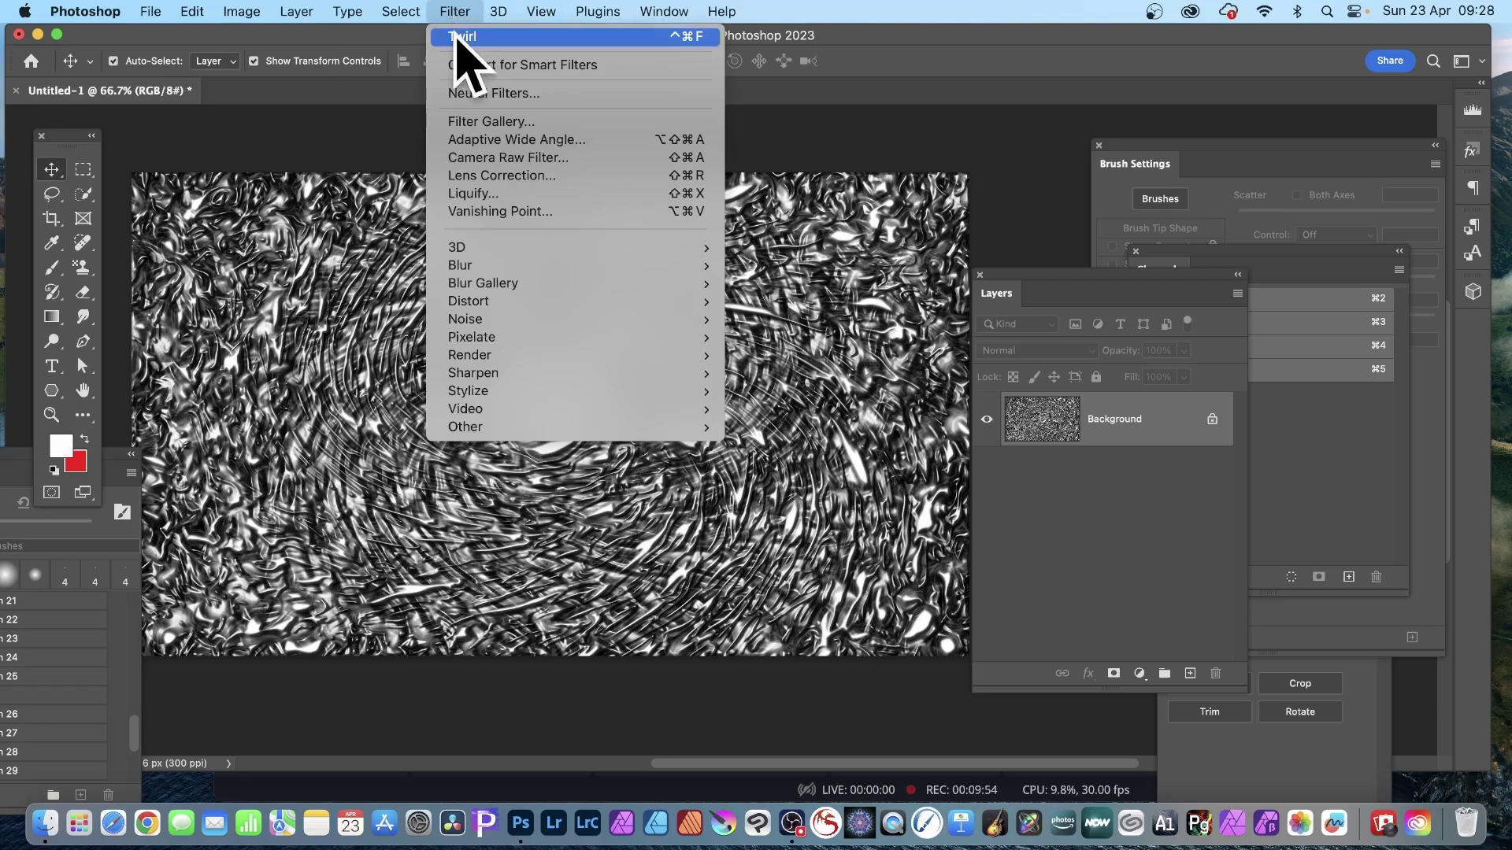
mouse_move(496, 394)
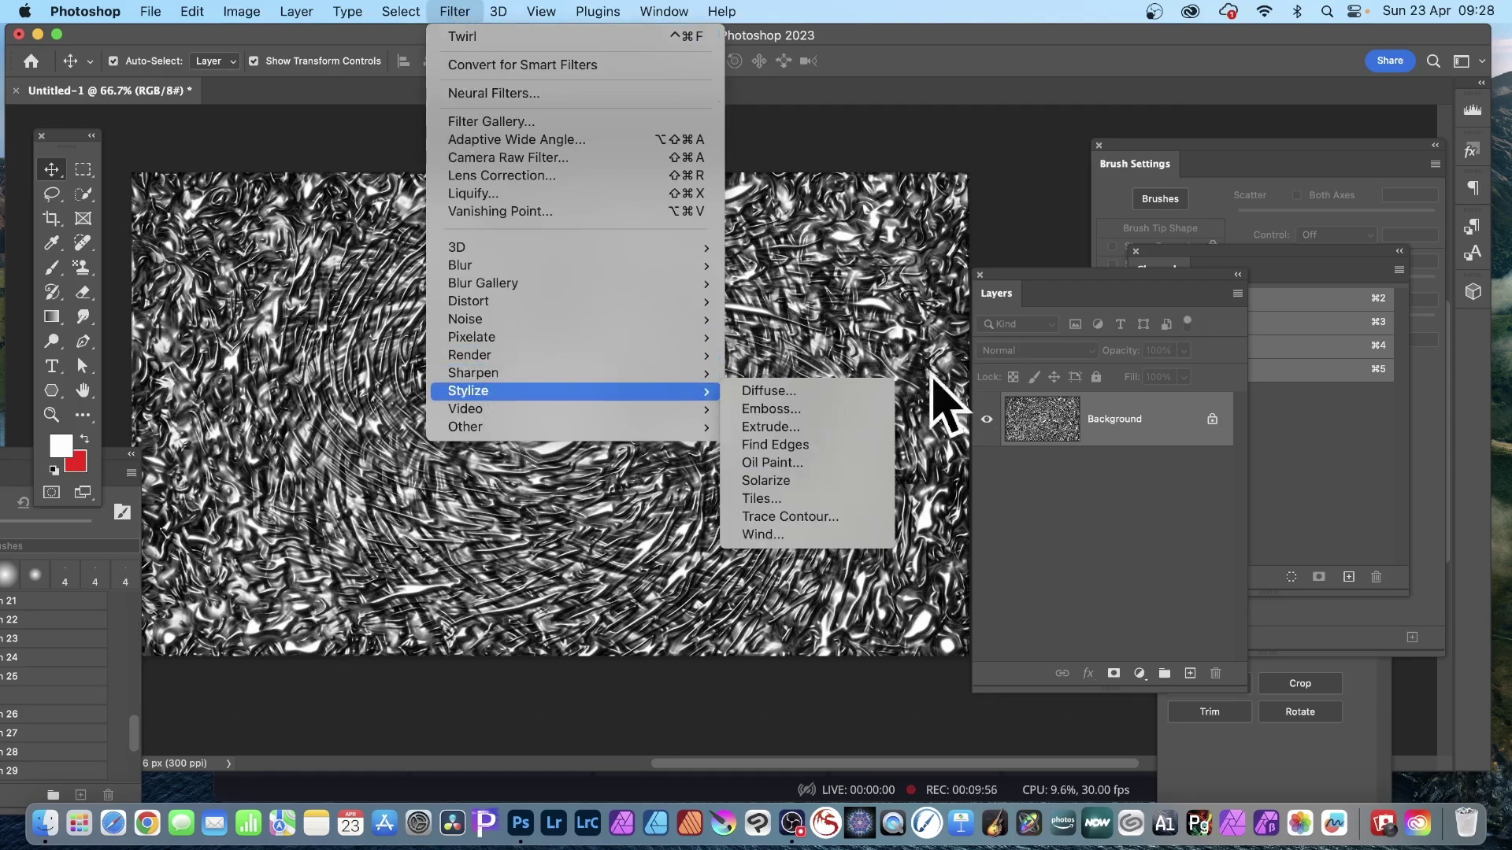
click(788, 463)
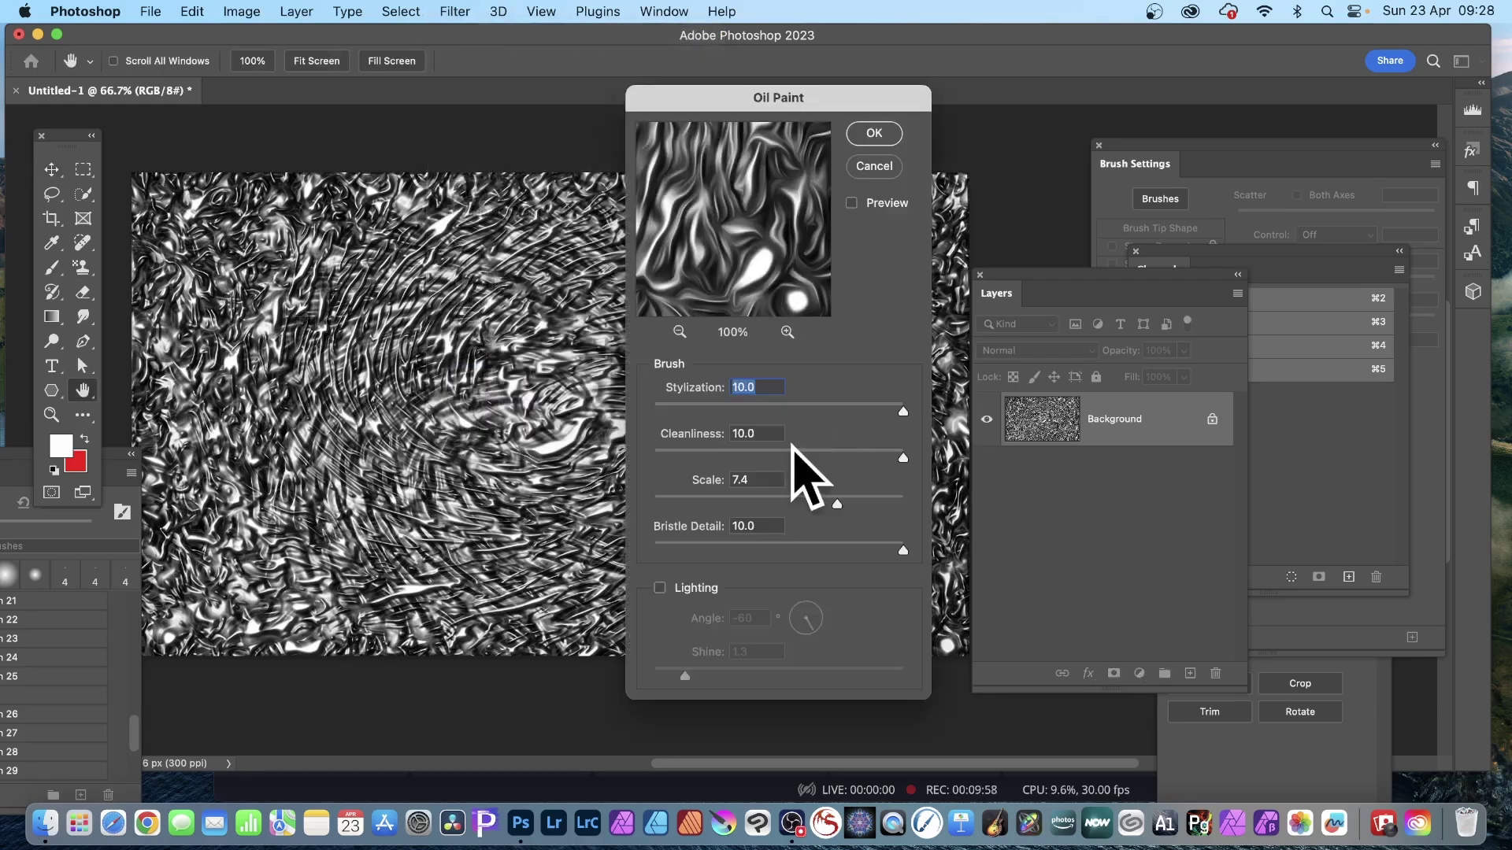
click(875, 134)
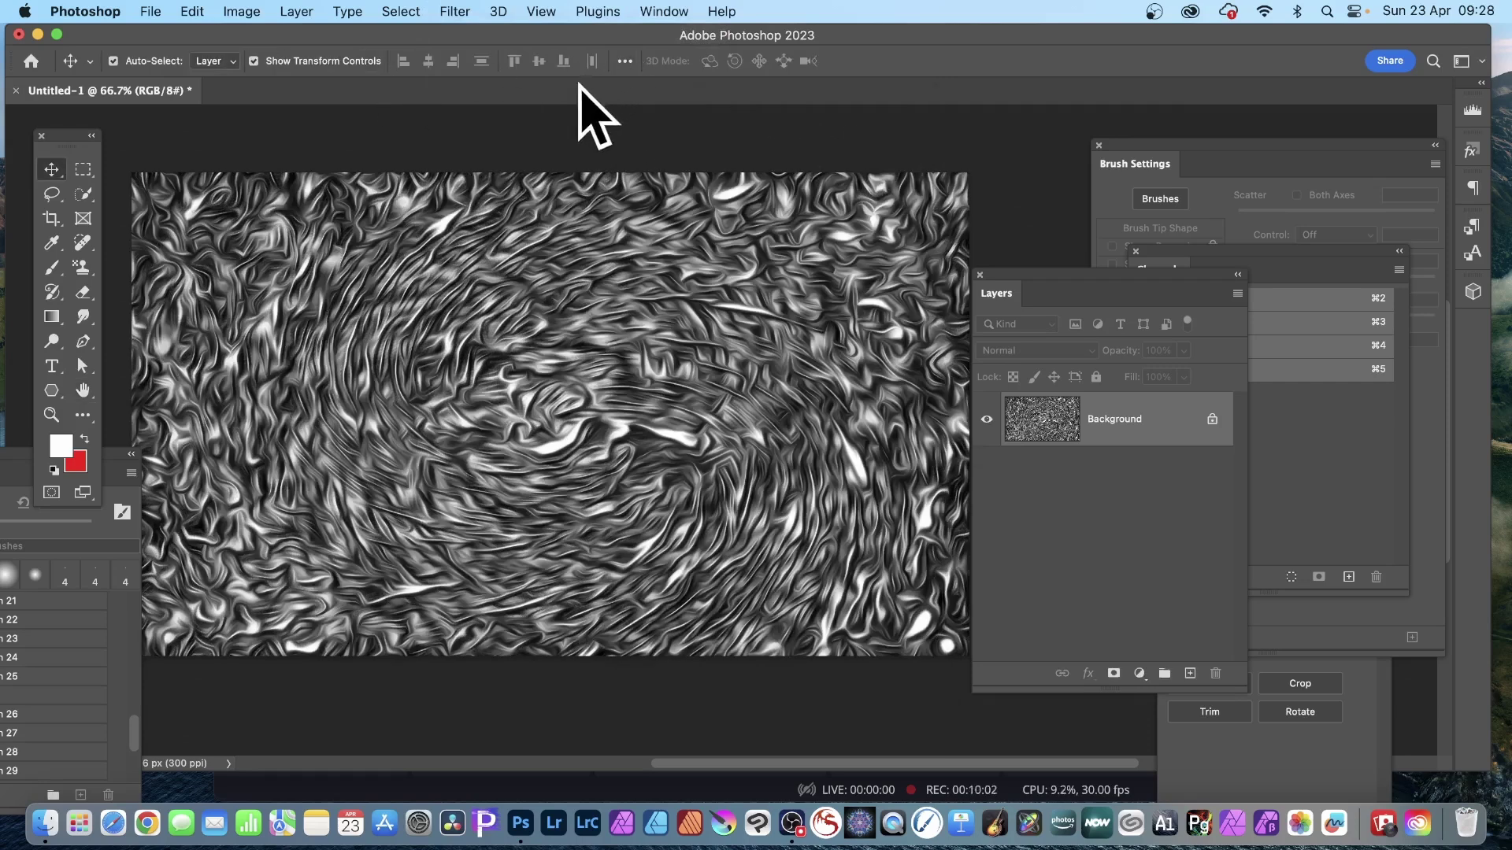
click(192, 11)
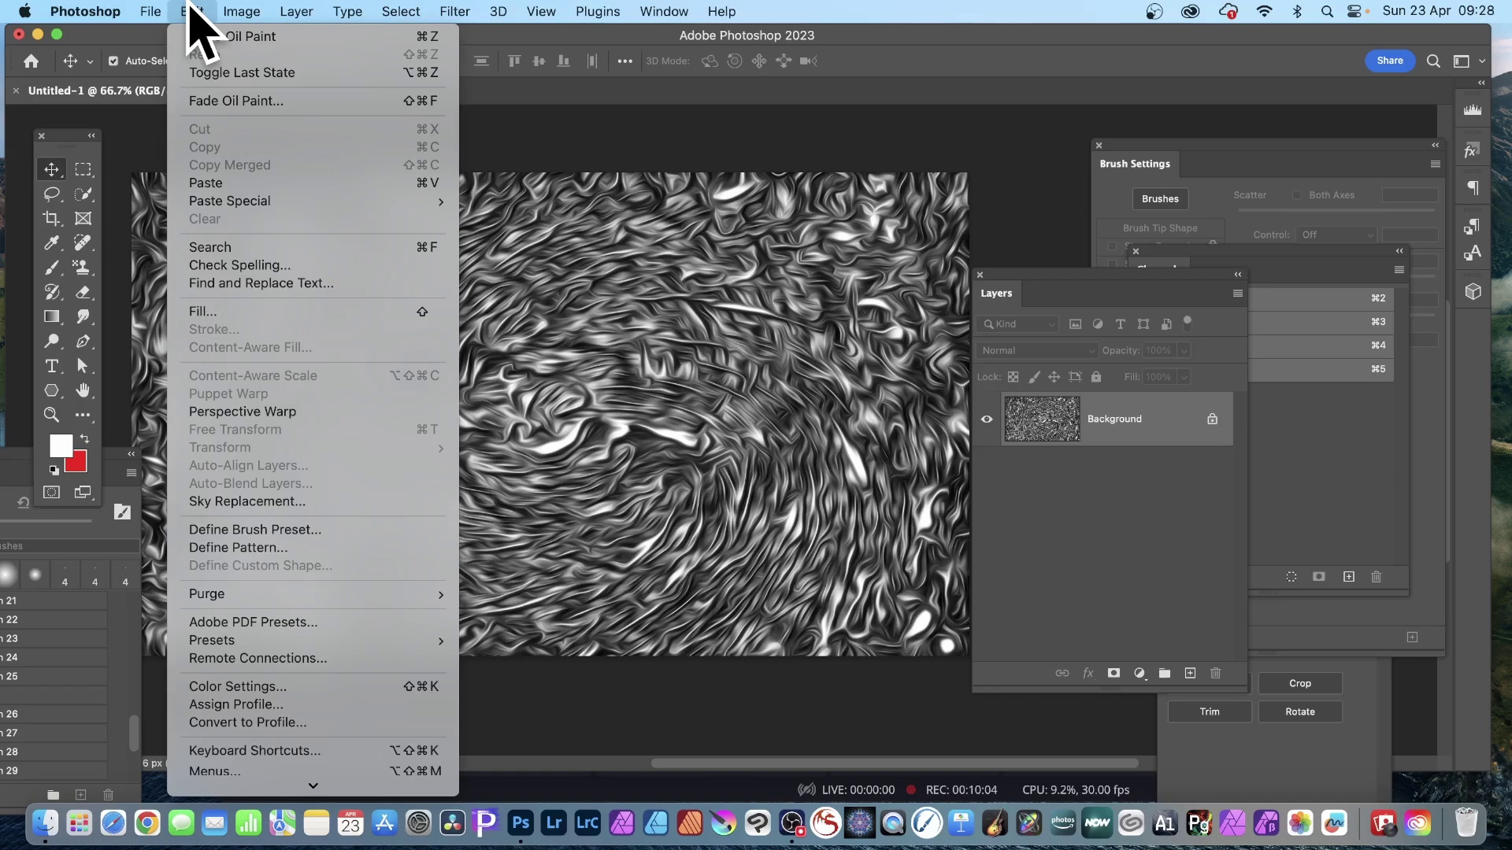
- Fade the Oil Paint pass to 56% opacity, settling on Lighten after trying Darken and Multiply
click(216, 103)
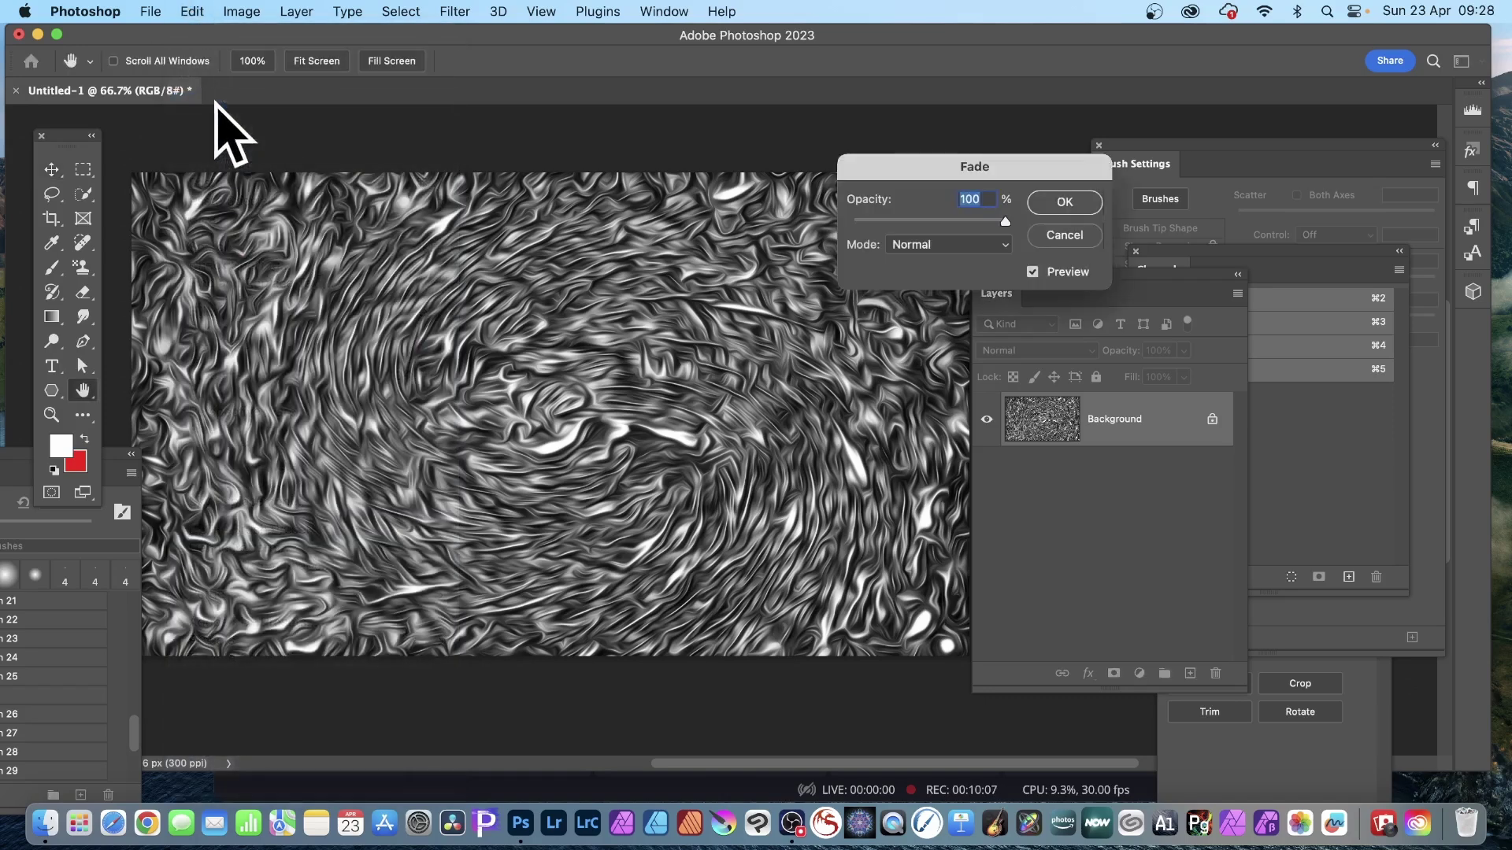
drag(1005, 221, 937, 222)
click(951, 244)
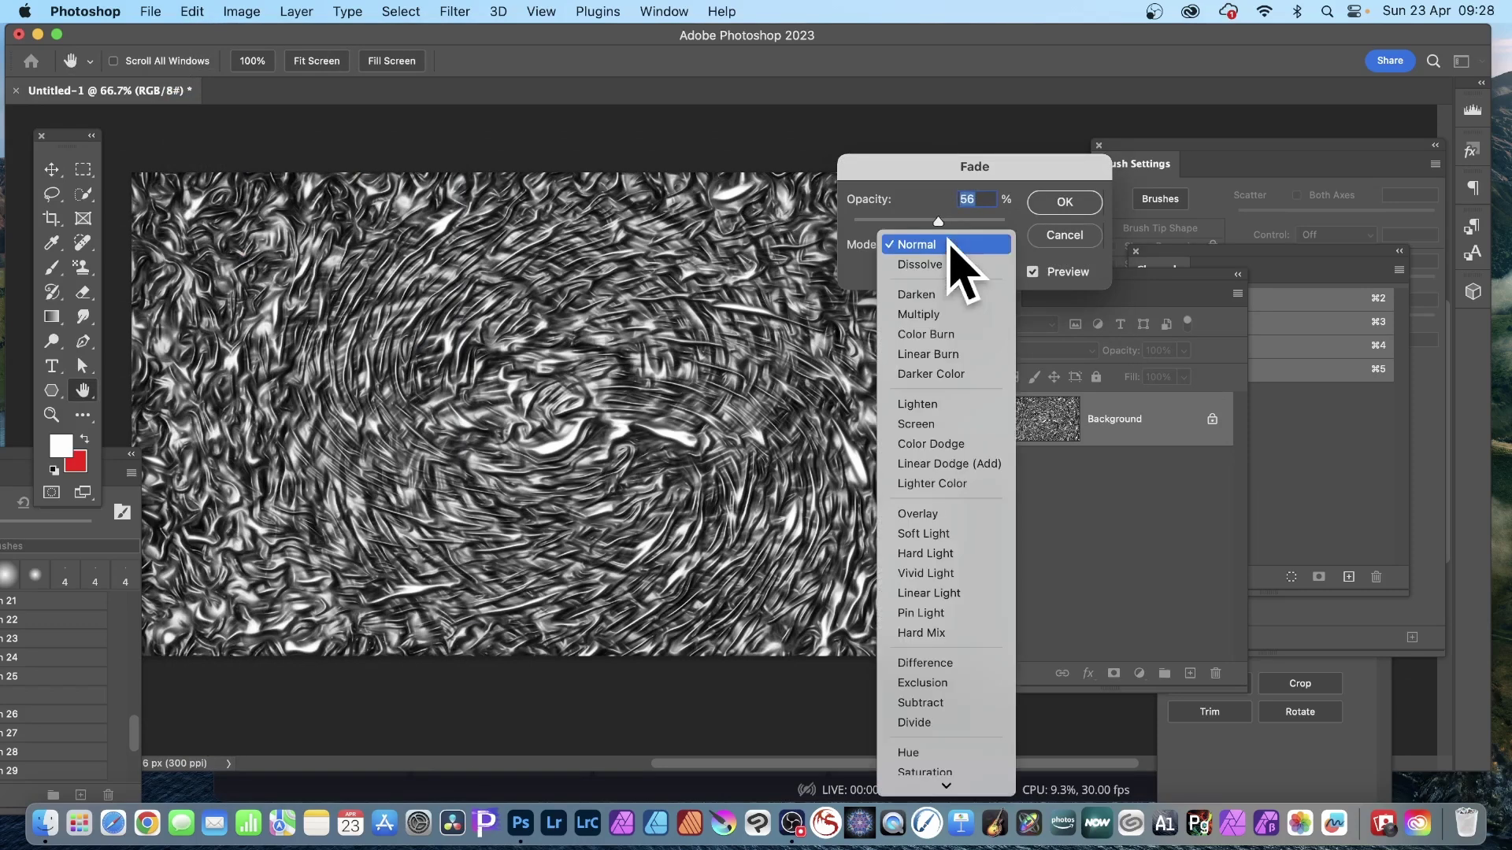
click(949, 294)
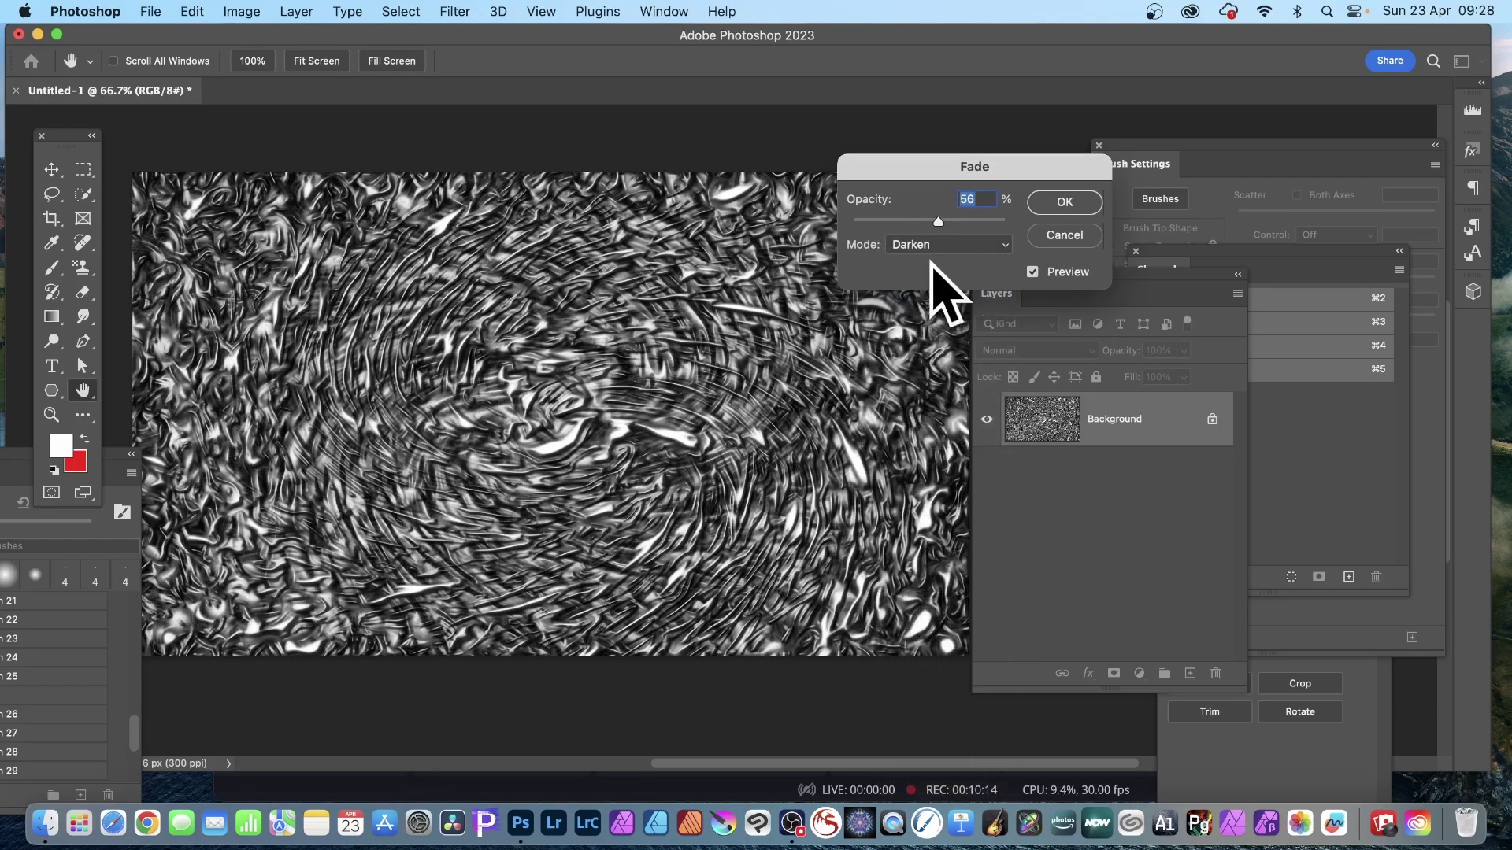
click(937, 245)
click(935, 270)
click(937, 245)
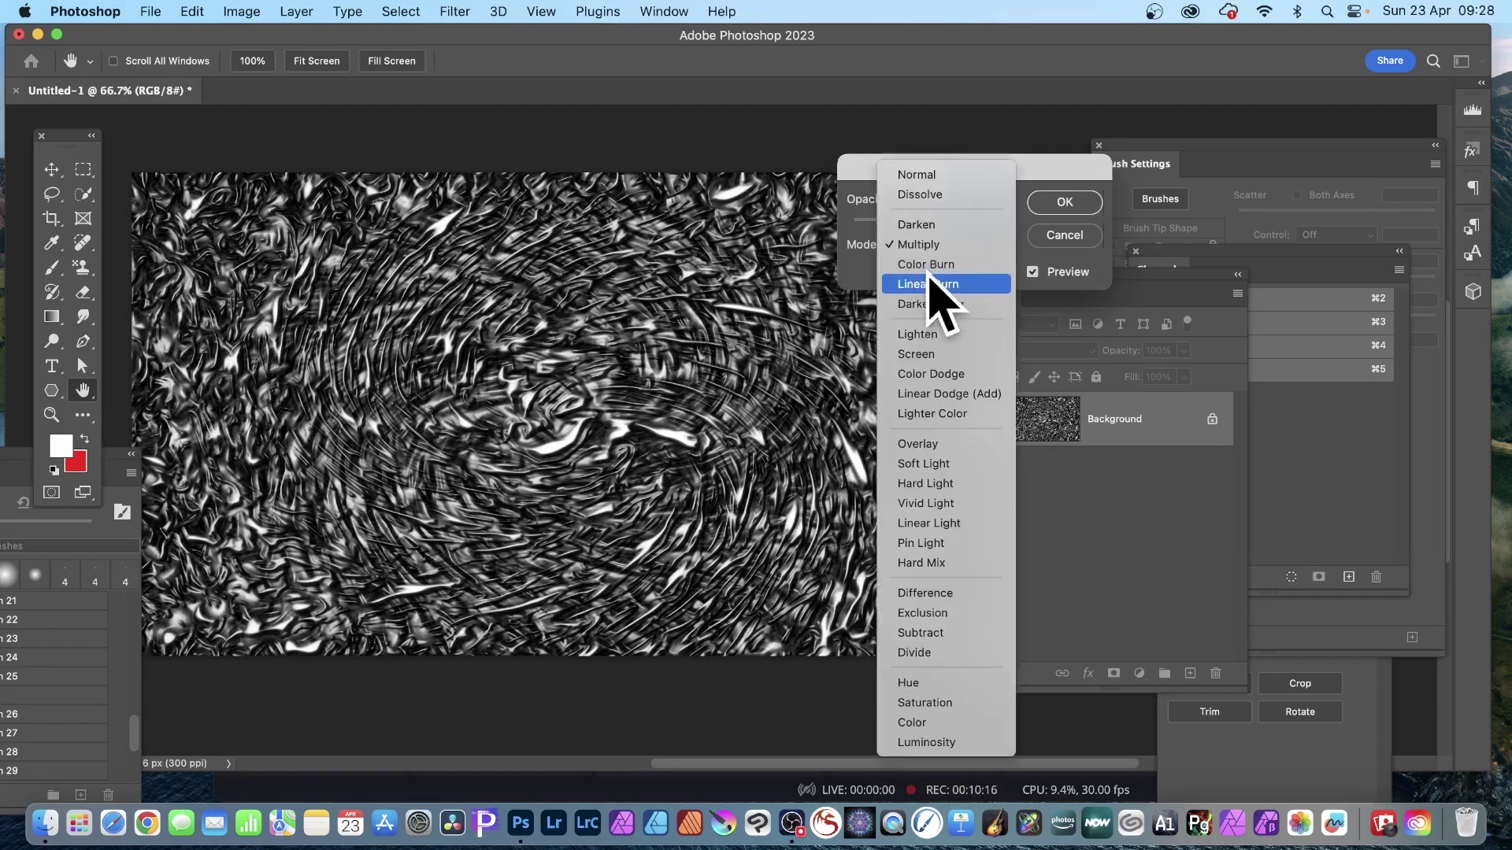
click(928, 334)
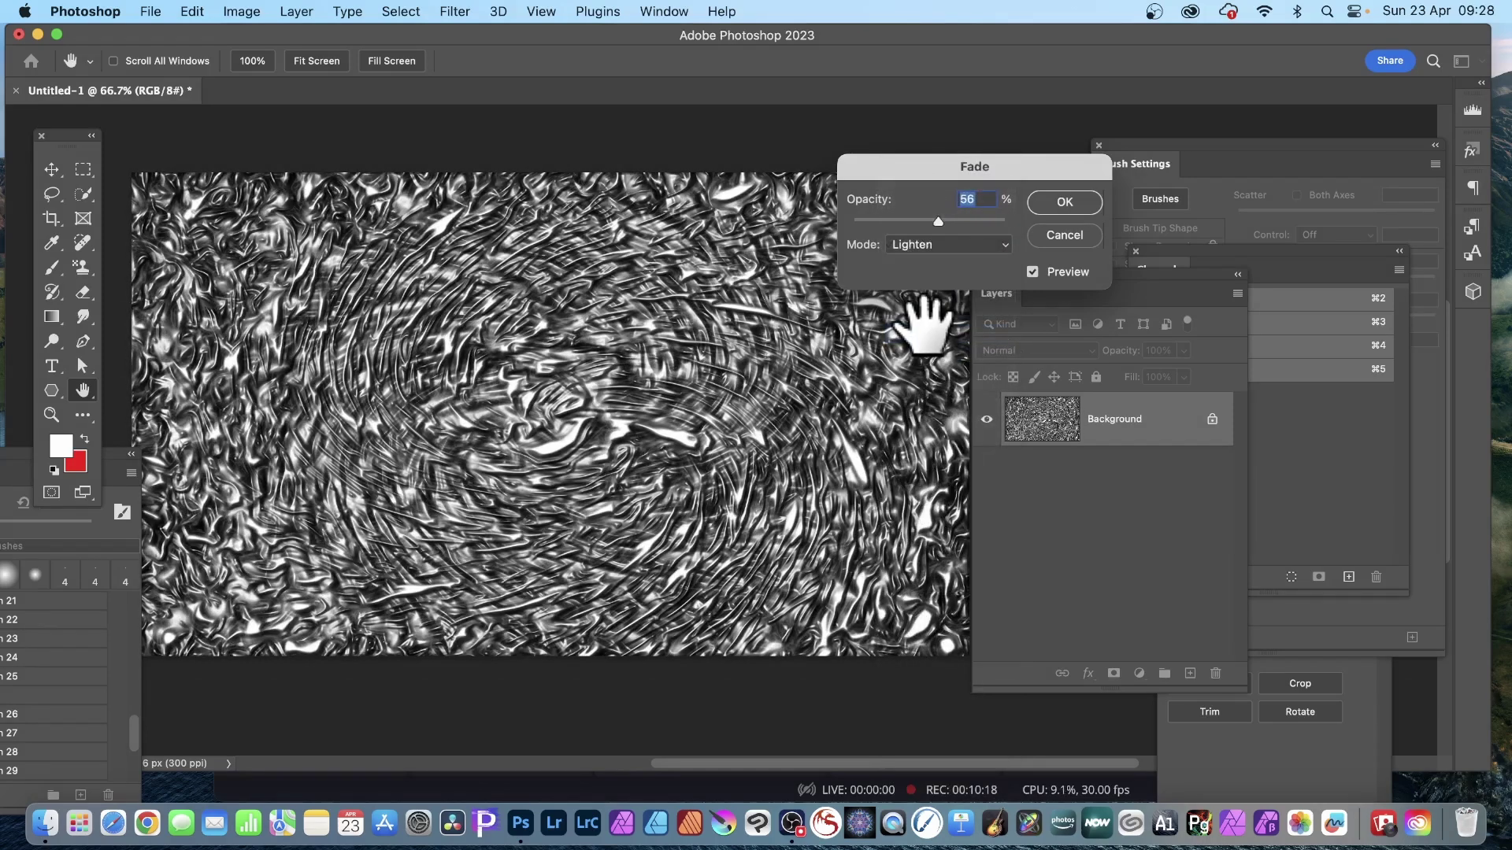
click(1075, 206)
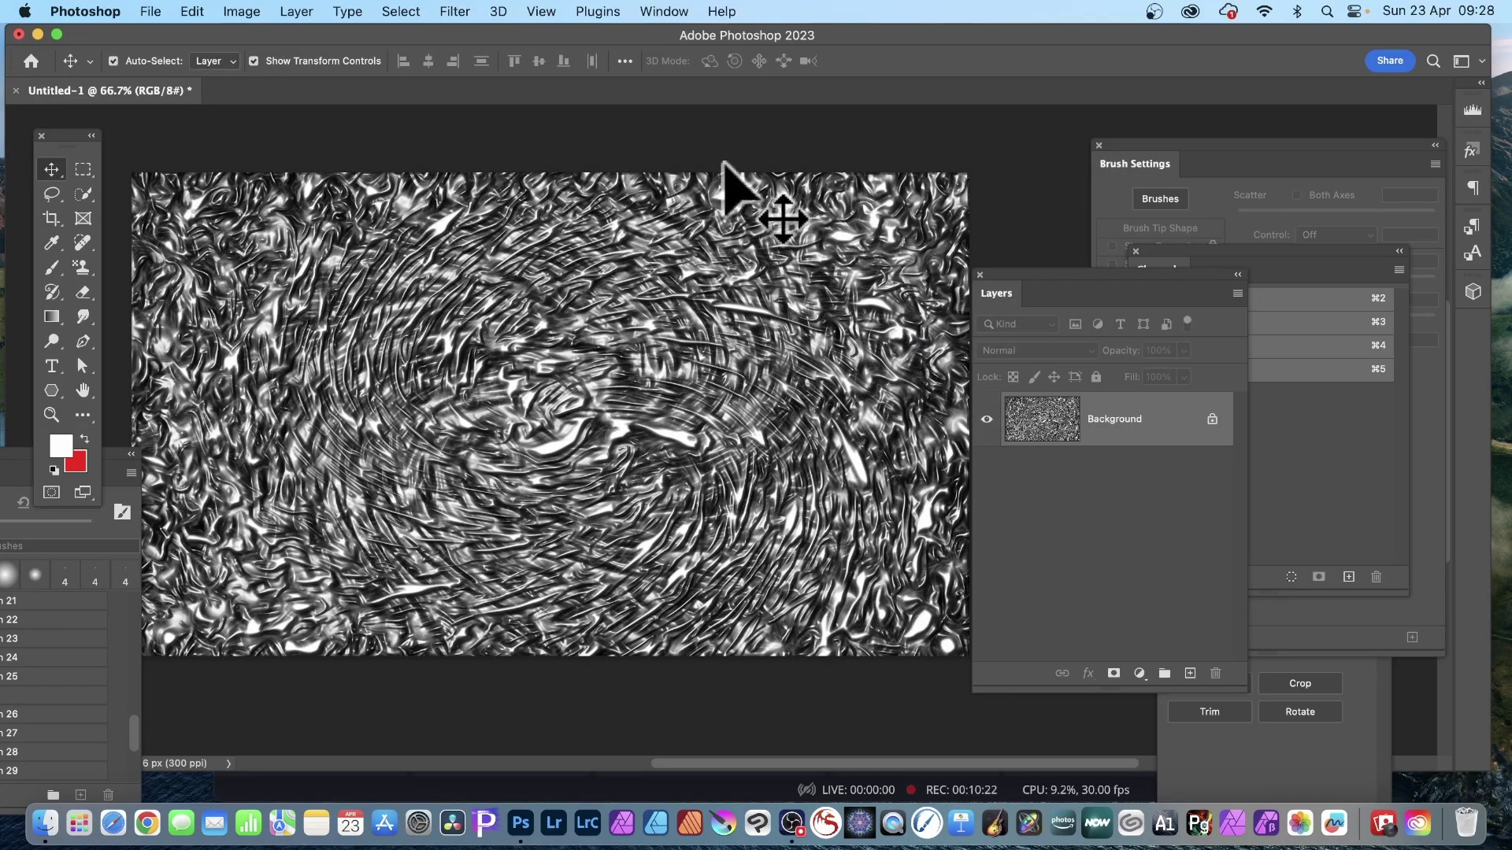
- Bring the Channels panel with RGB, Red, Green and Blue in front of the Layers panel
drag(1181, 260, 943, 111)
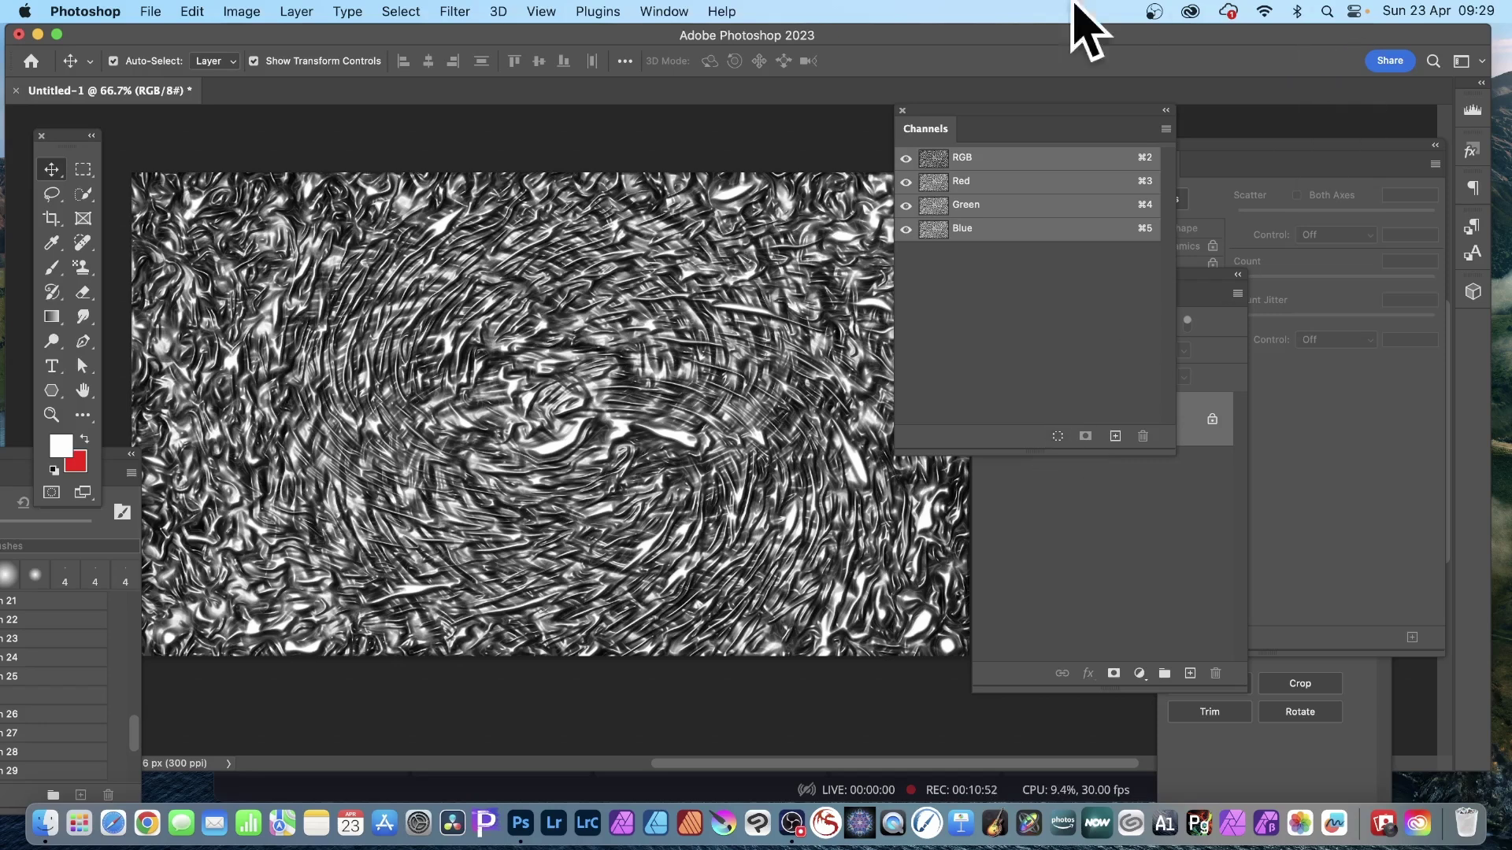
- Colorize the chrome swirl with Hue/Saturation at Hue 191, Saturation 60 for an icy cyan-blue tint
click(248, 11)
mouse_move(252, 69)
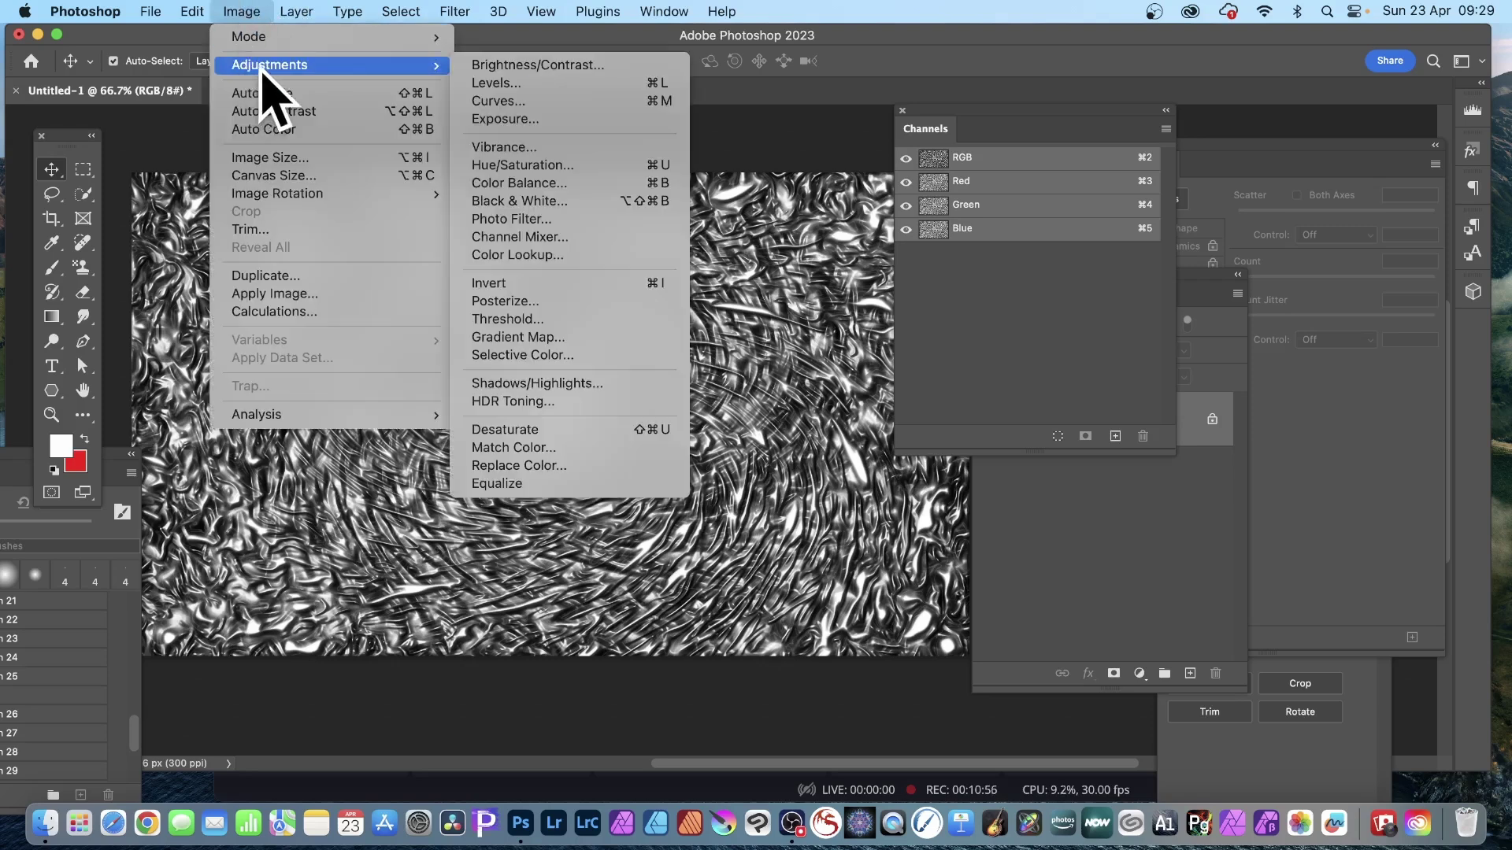
click(533, 173)
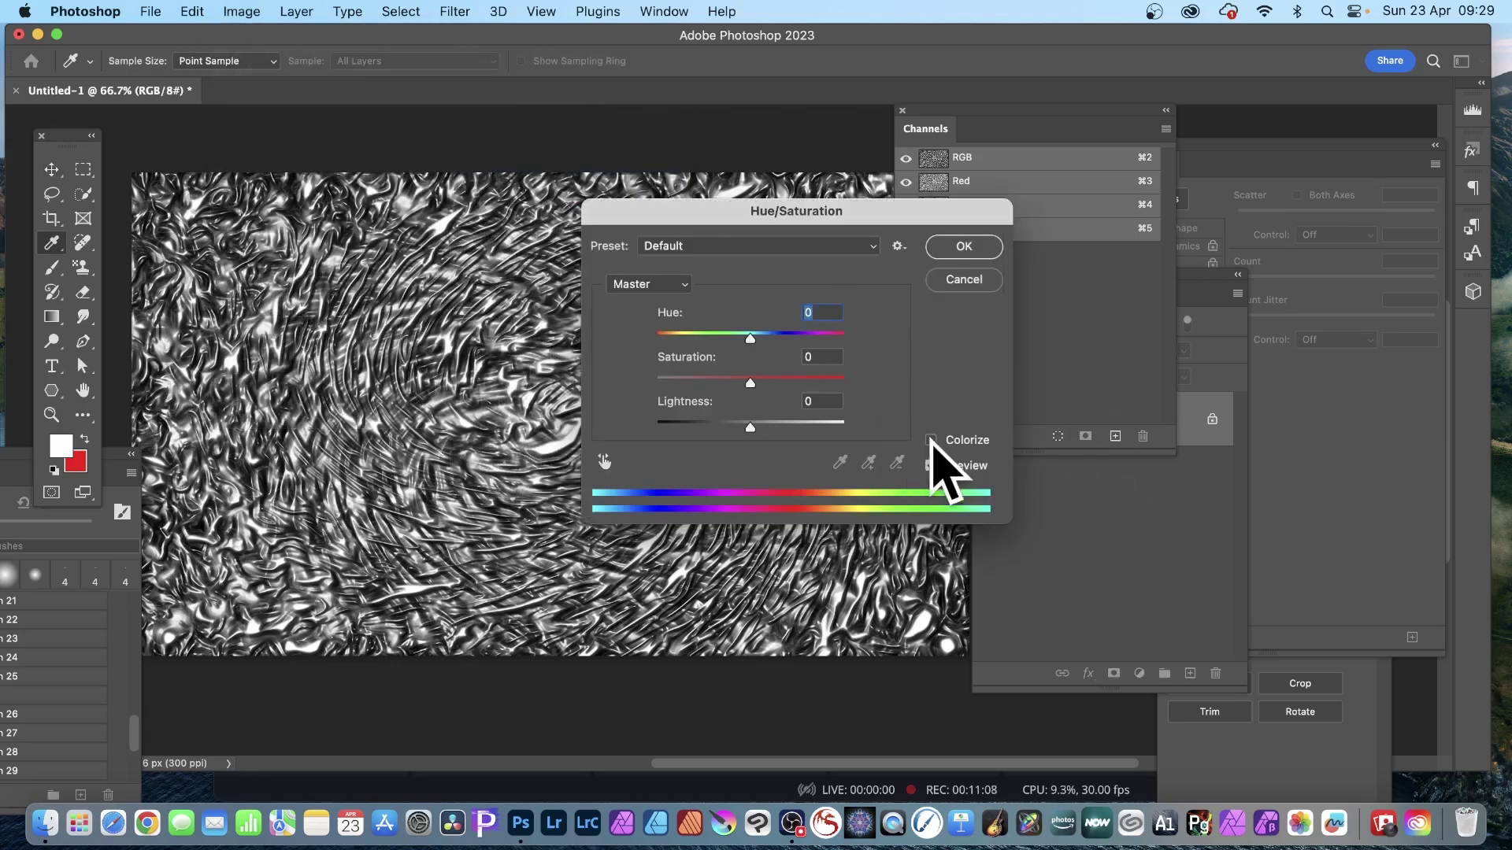
click(931, 440)
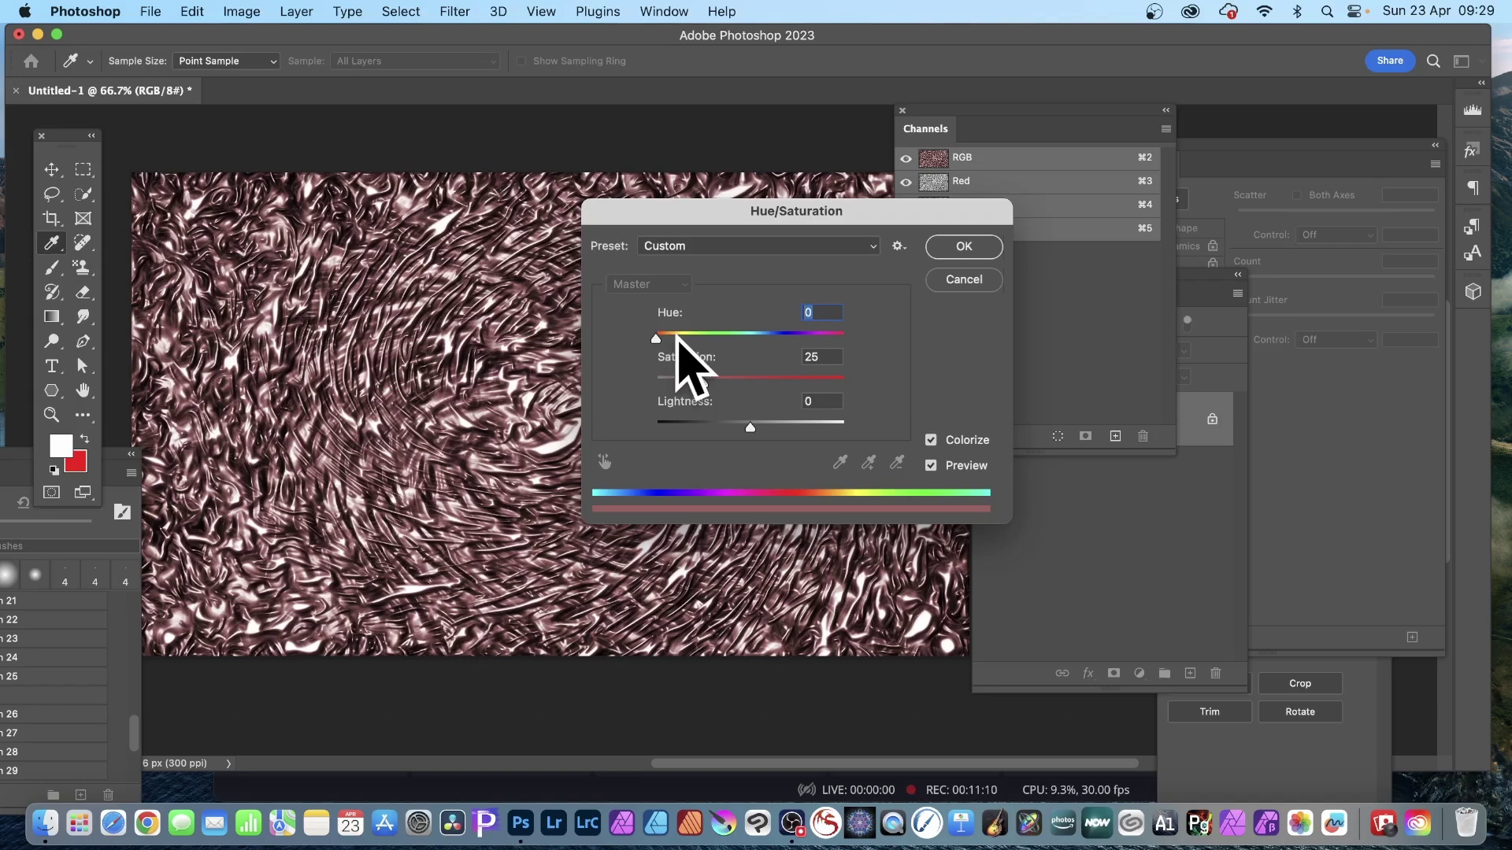
drag(678, 338, 756, 339)
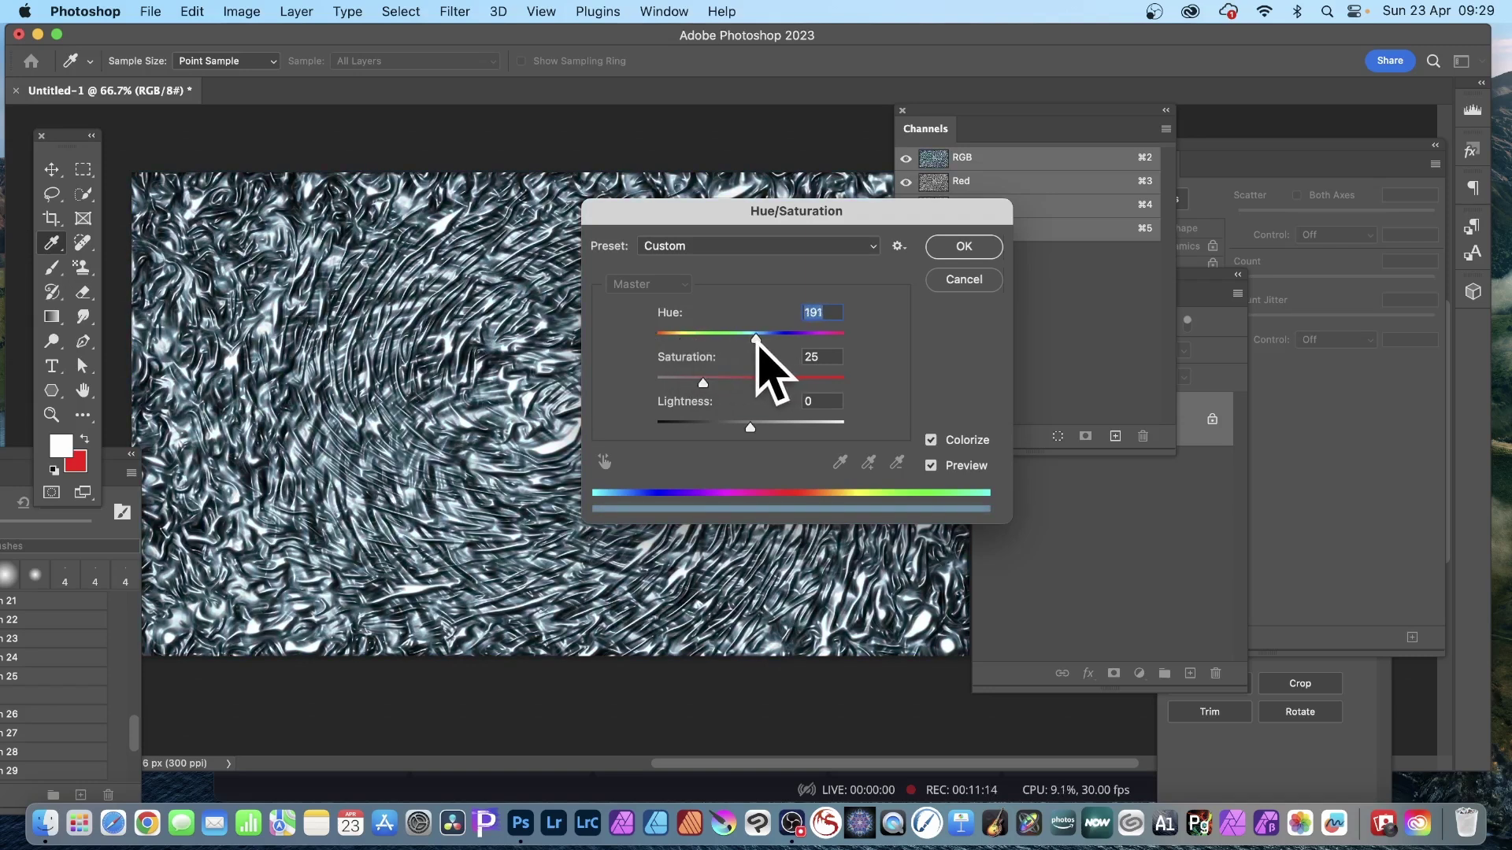
drag(703, 384, 770, 384)
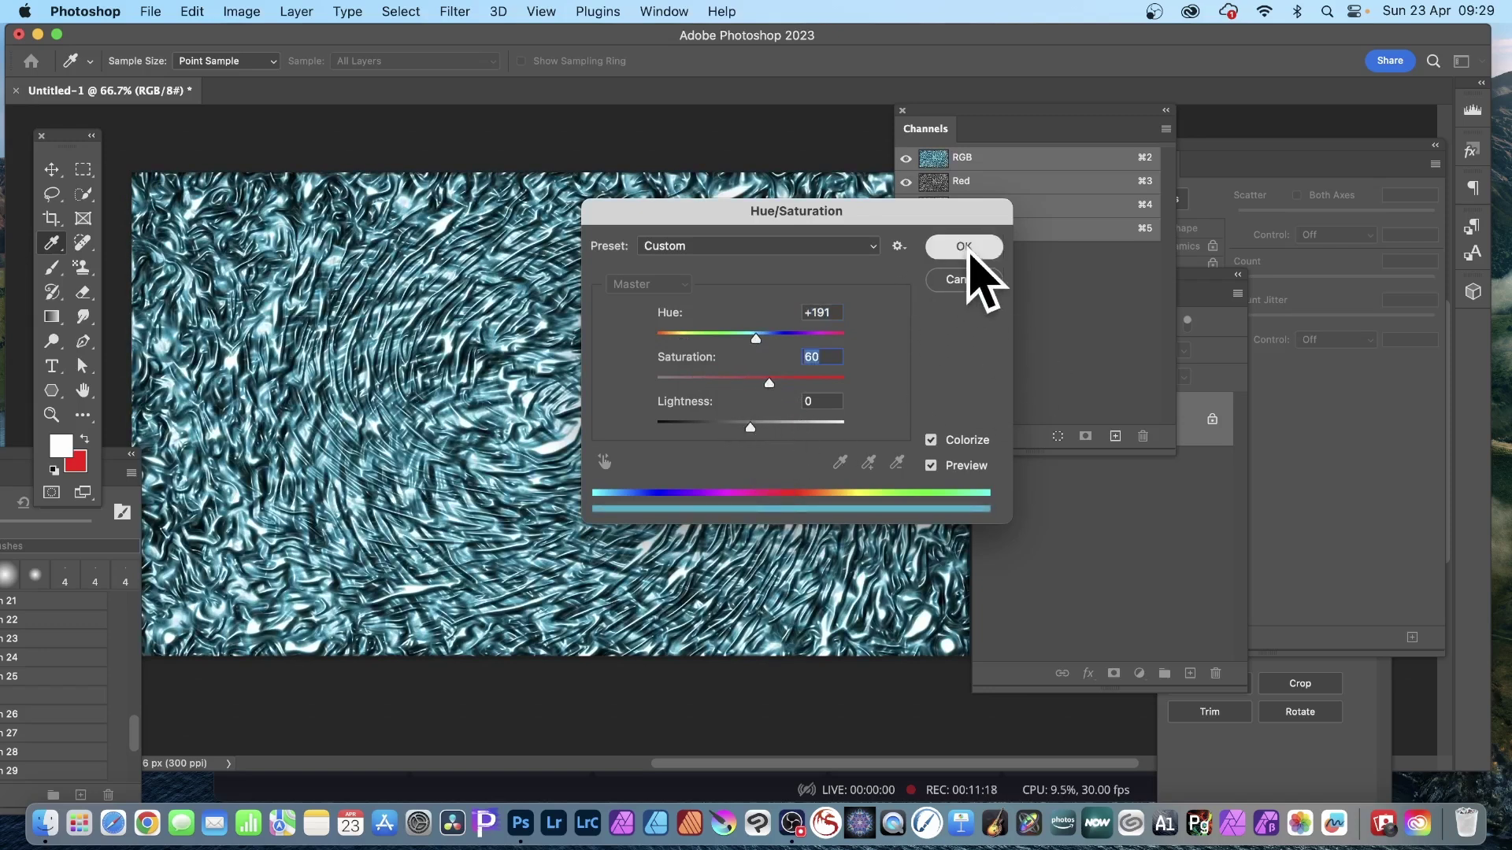
click(964, 247)
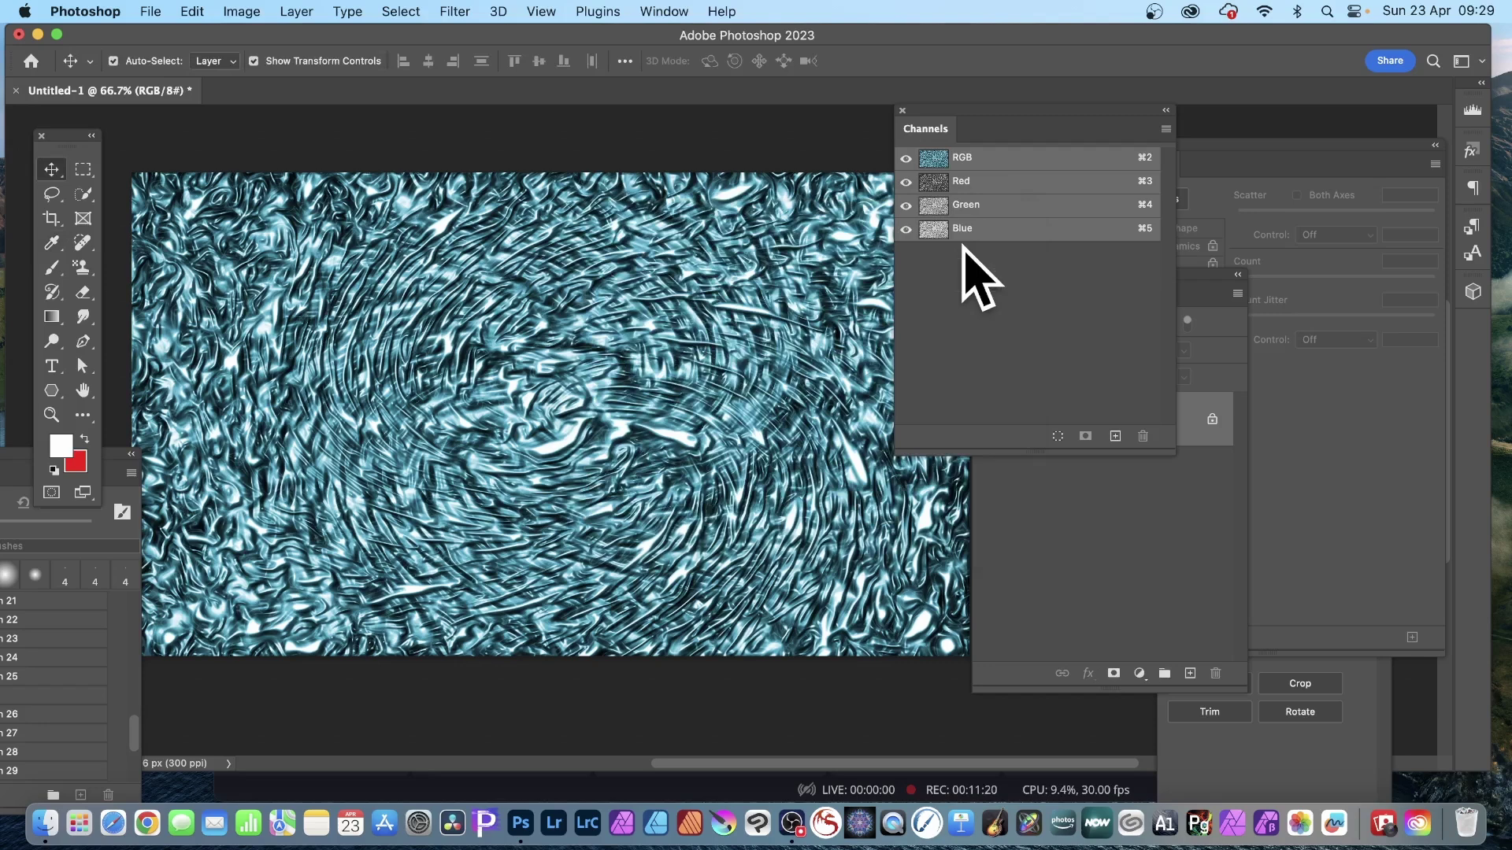